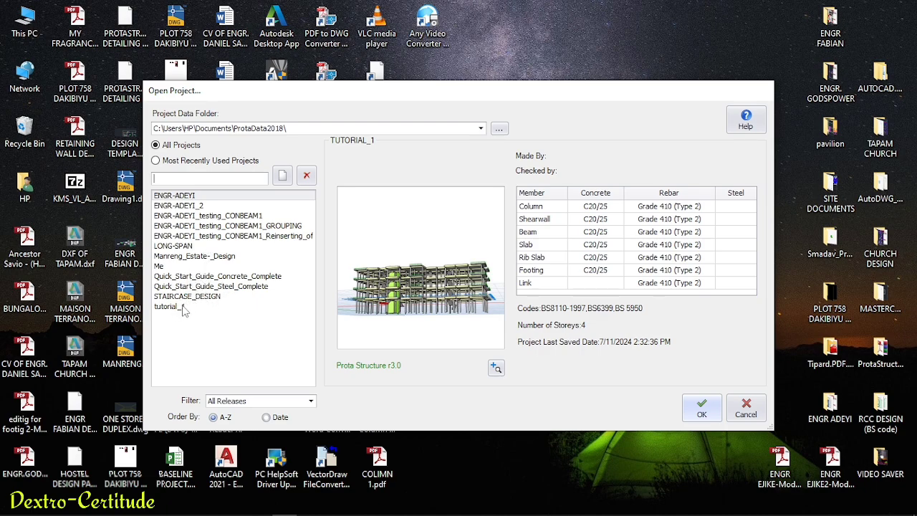
- Open the tutorial_1 project and bring up its Building Analysis settings
left_click(177, 308)
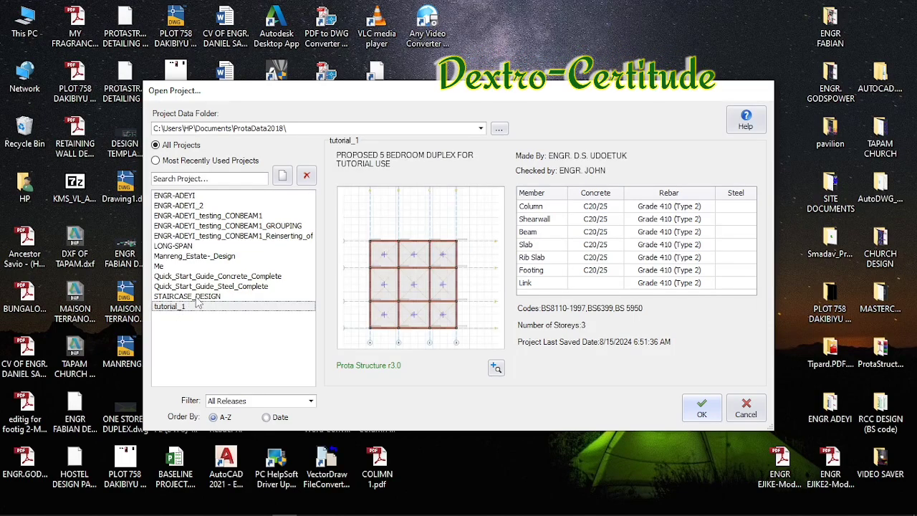
left_click(697, 415)
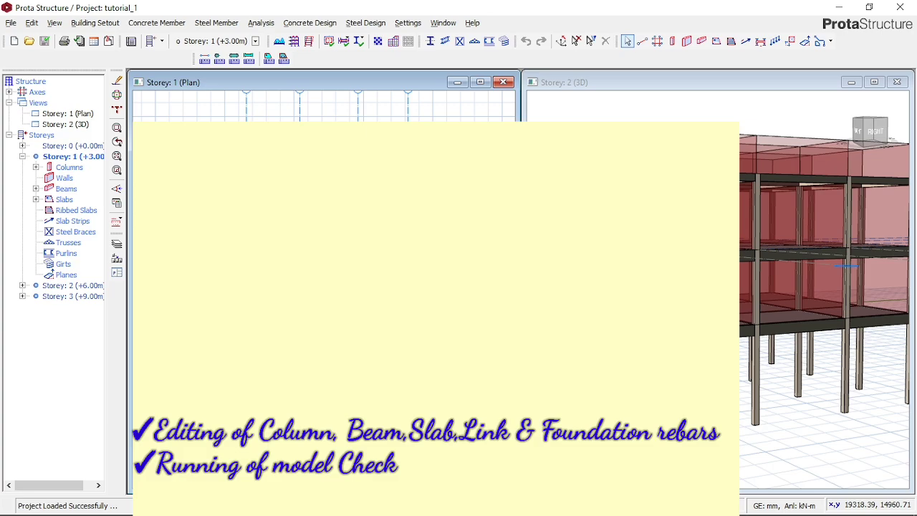
left_click(261, 22)
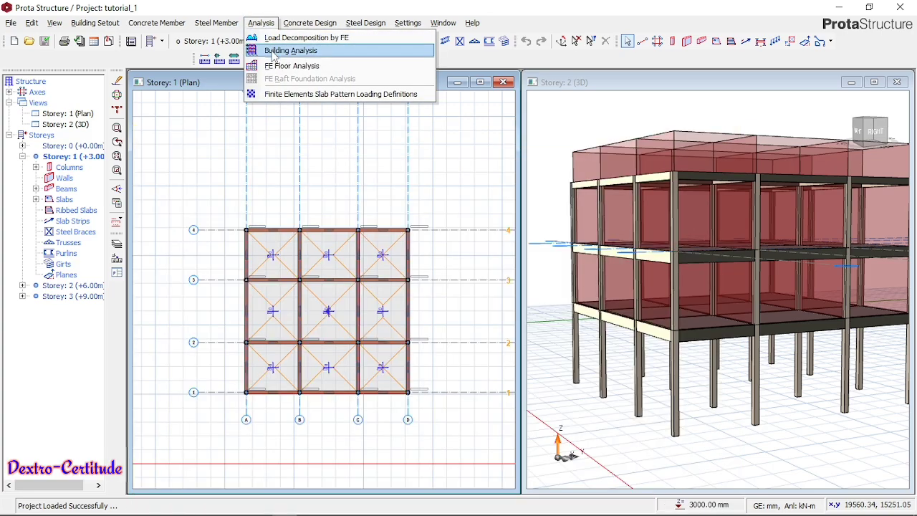
left_click(274, 54)
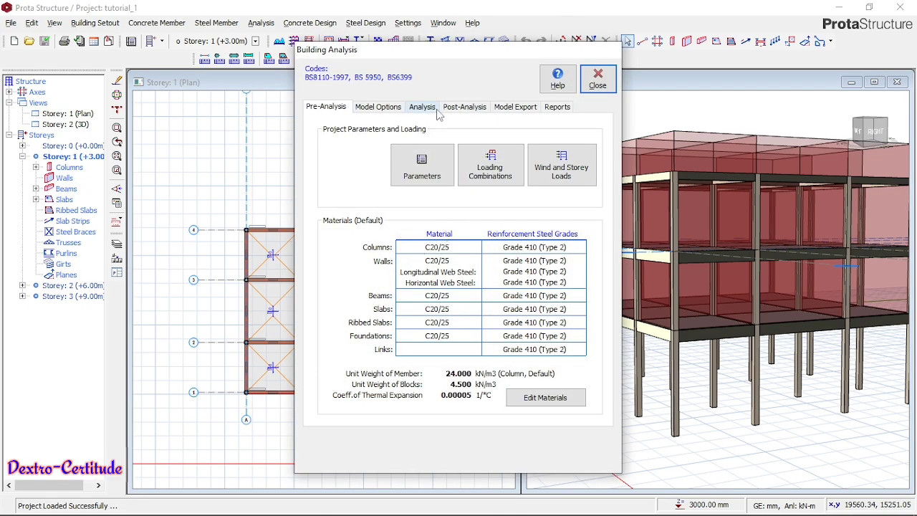
- Run the static building analysis together with column/wall reinforcement design and beam reinforcement design
left_click(420, 107)
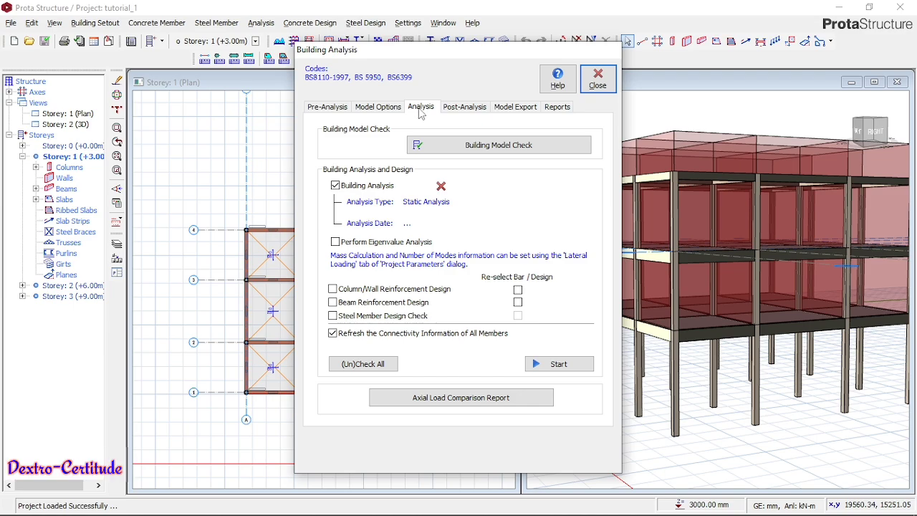
left_click(336, 187)
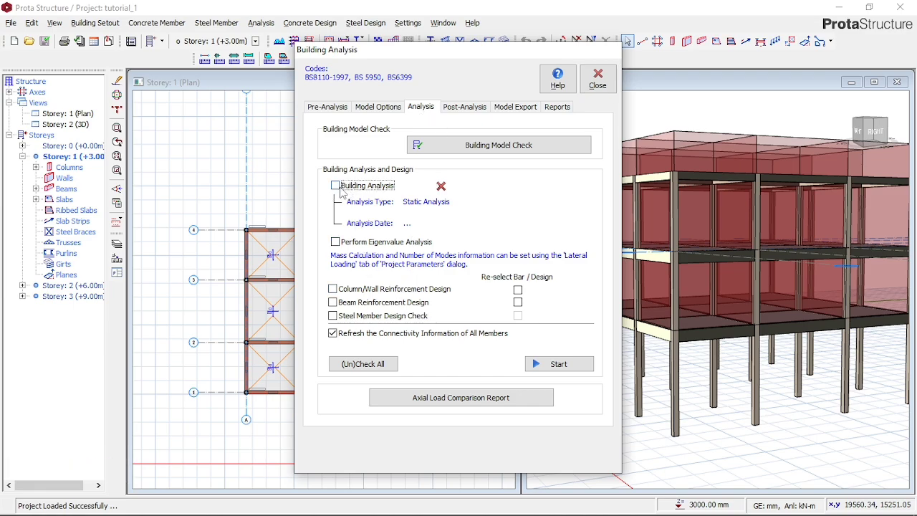
left_click(336, 185)
left_click(356, 305)
left_click(355, 290)
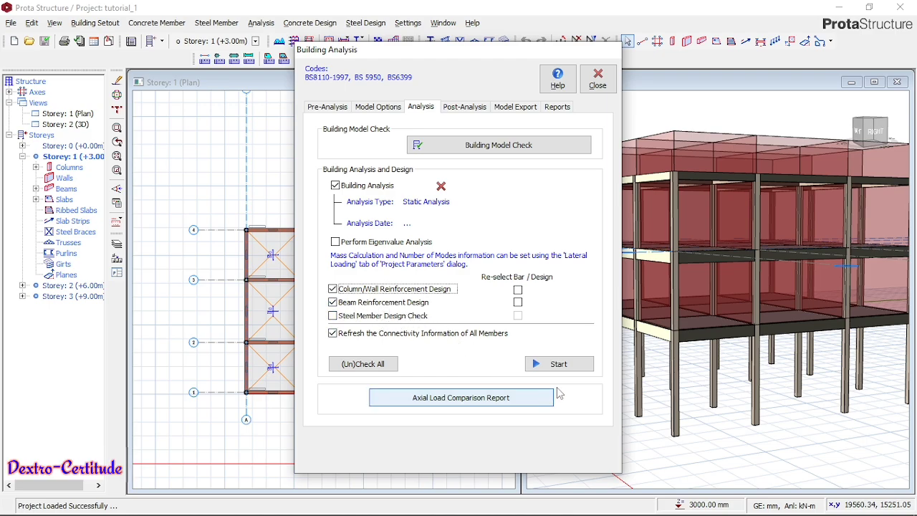
left_click(564, 368)
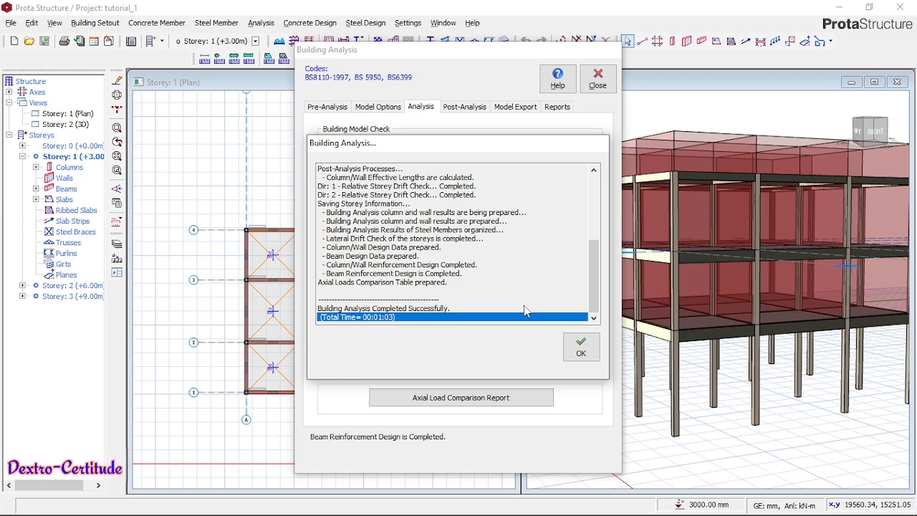
left_click(577, 351)
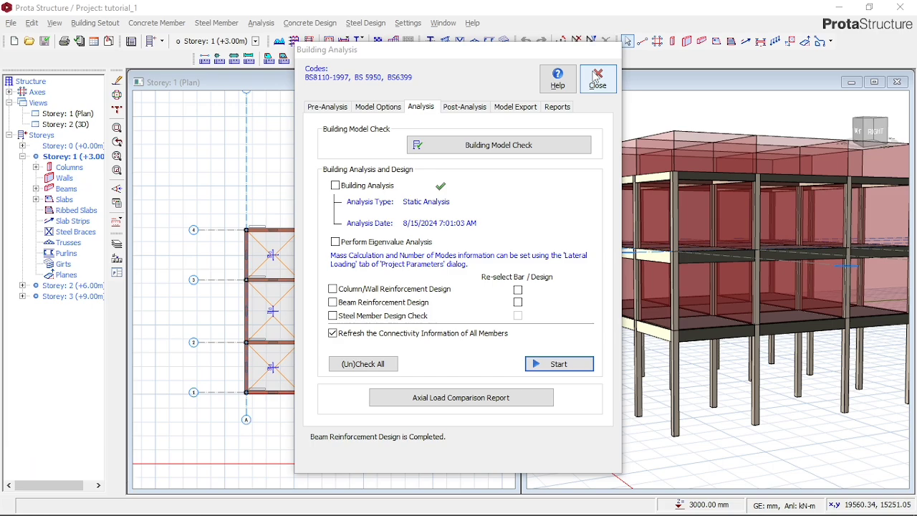
- Display the analysis model results and animate the frame's displacements under dead load case G
left_click(463, 106)
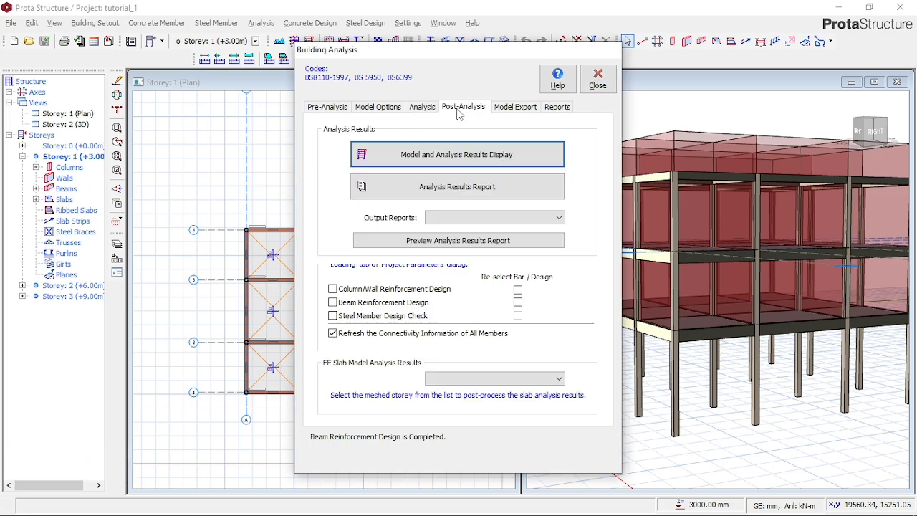
left_click(464, 167)
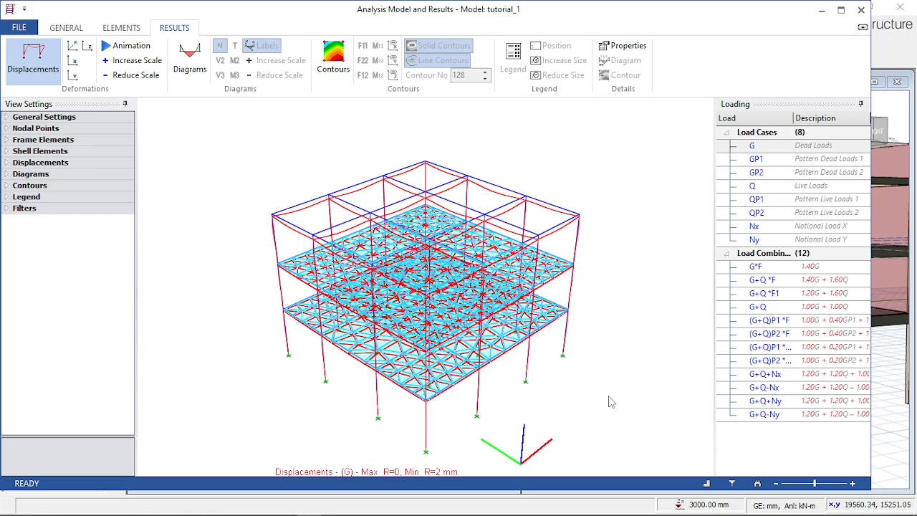
left_click_drag(561, 396, 518, 337)
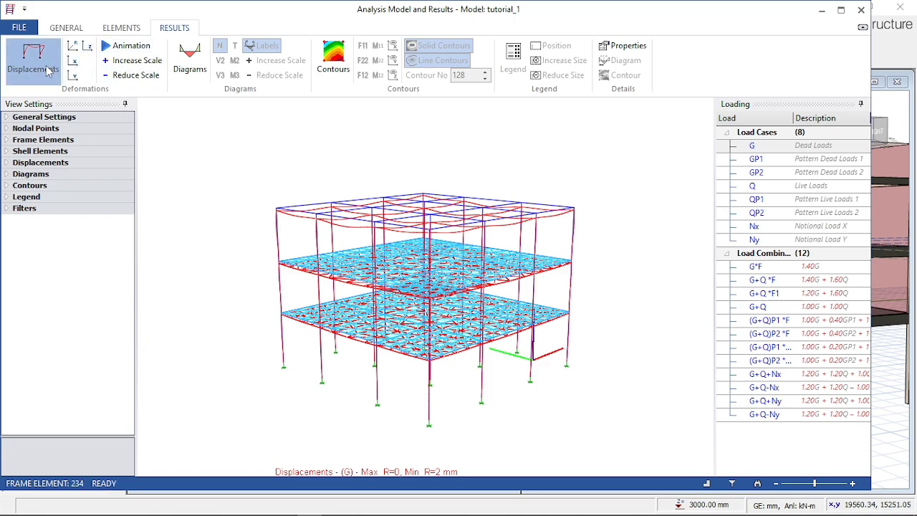
left_click_drag(314, 345, 318, 290)
left_click(143, 46)
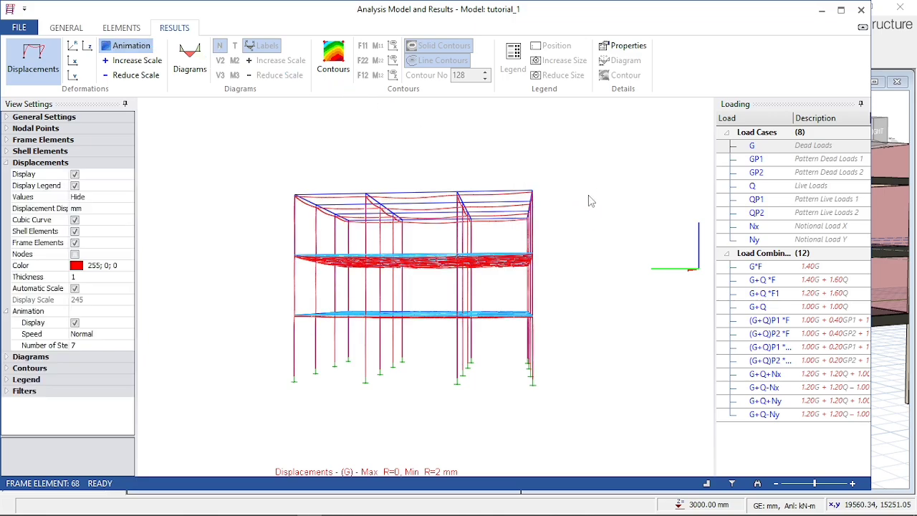
left_click_drag(590, 203, 574, 201)
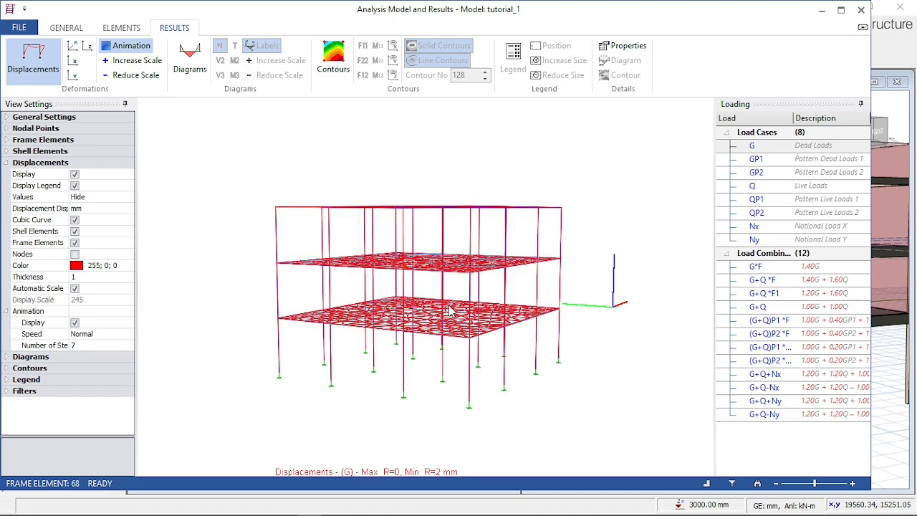
scroll(477, 306, "up", 2)
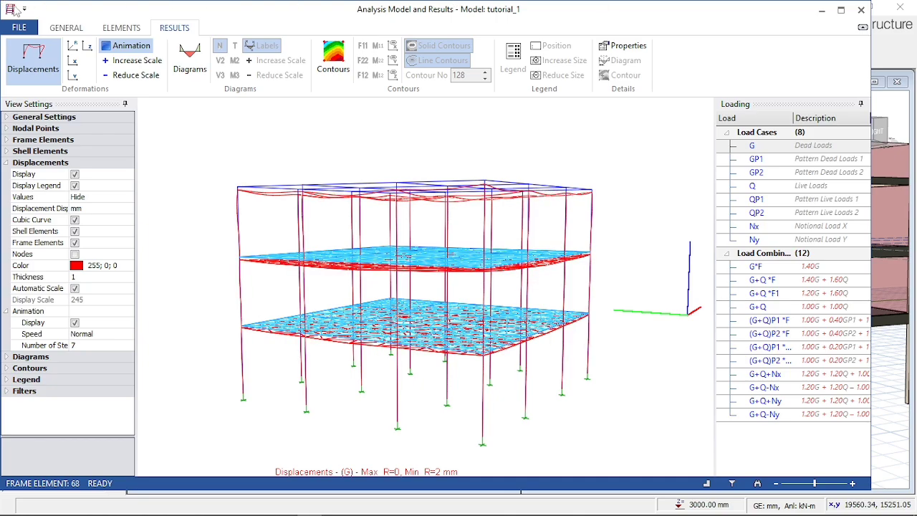
- Show the axial force diagrams on the model for combinations G*F and G+Q *F and for dead load case G
left_click(186, 60)
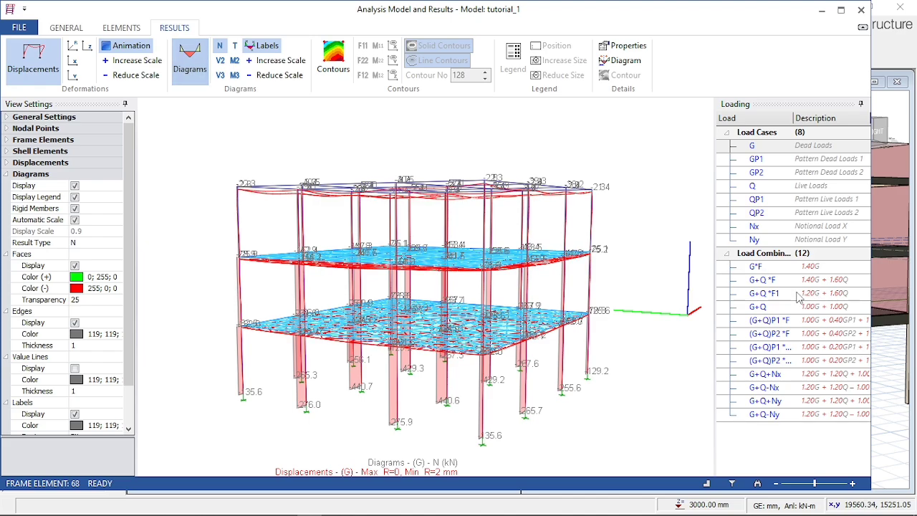
left_click(781, 266)
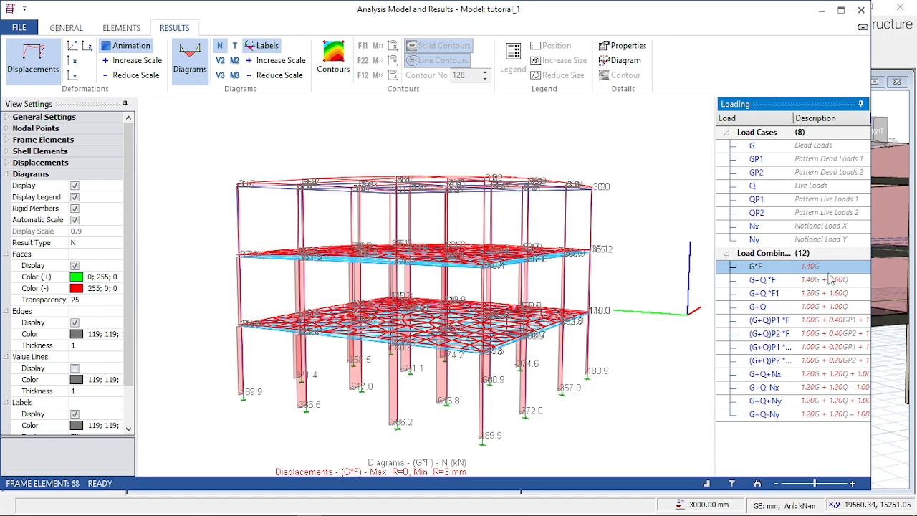
left_click(787, 280)
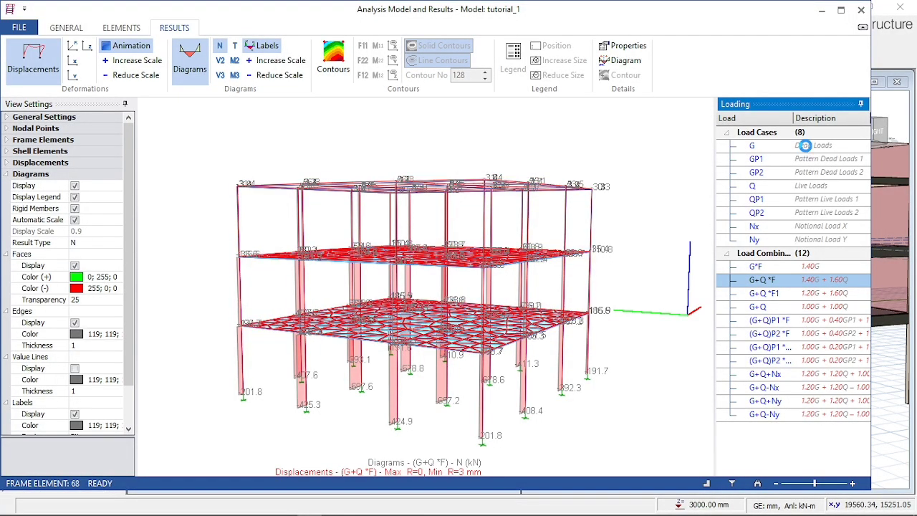
left_click(806, 146)
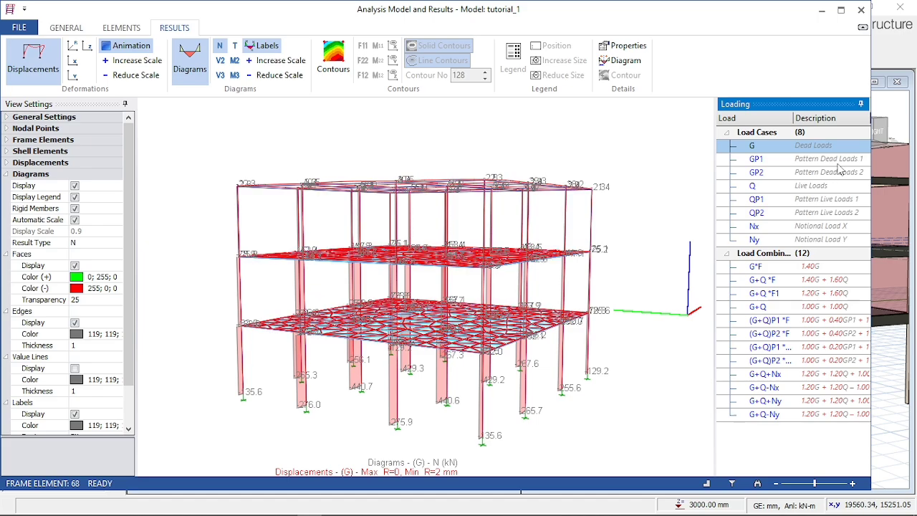
- View the axial force diagrams and displacements for pattern dead loads GP1 and GP2 and live load Q from several angles
left_click(841, 156)
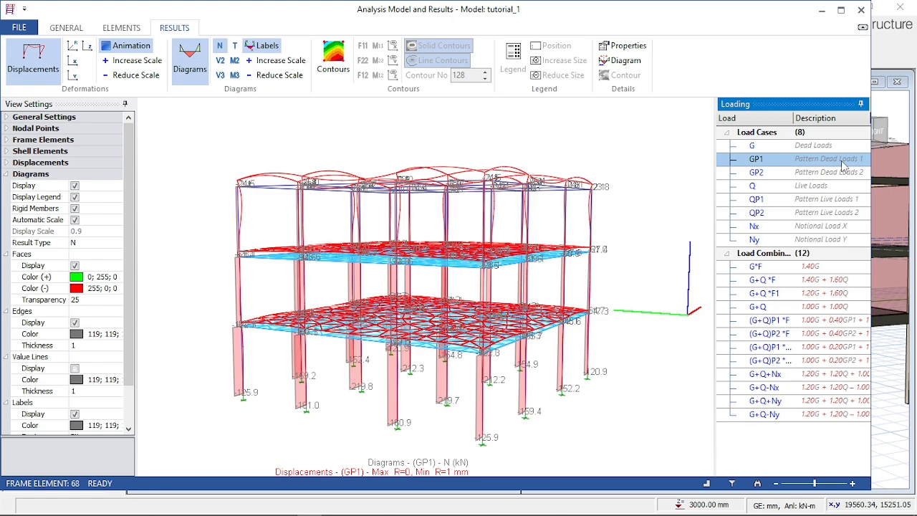
left_click(633, 290)
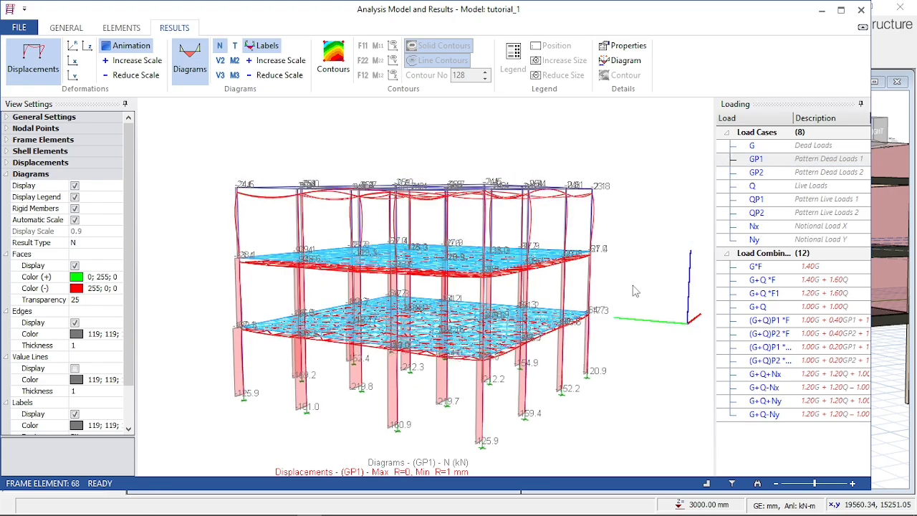
left_click_drag(632, 290, 652, 287)
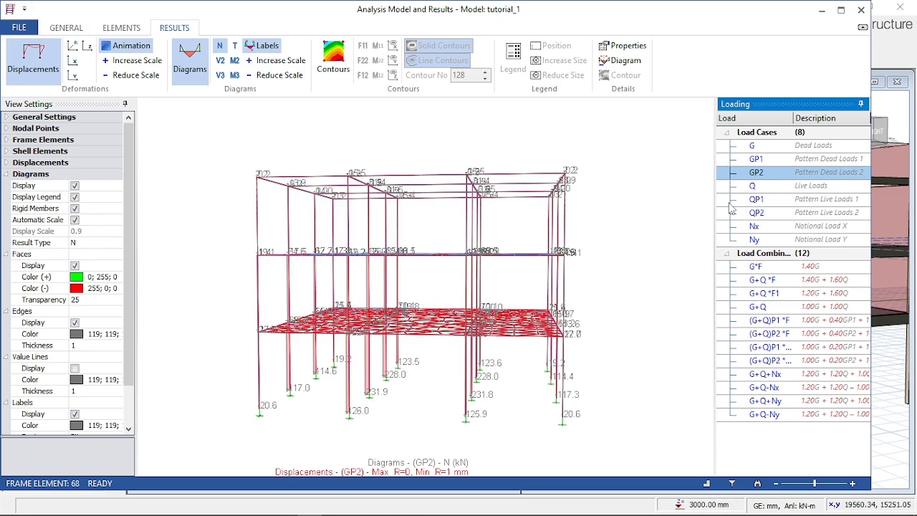
left_click(777, 187)
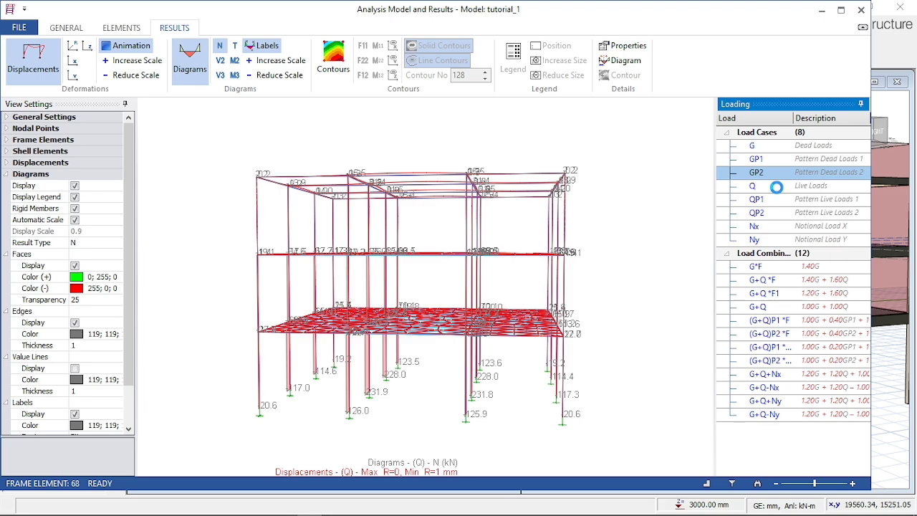
left_click(776, 187)
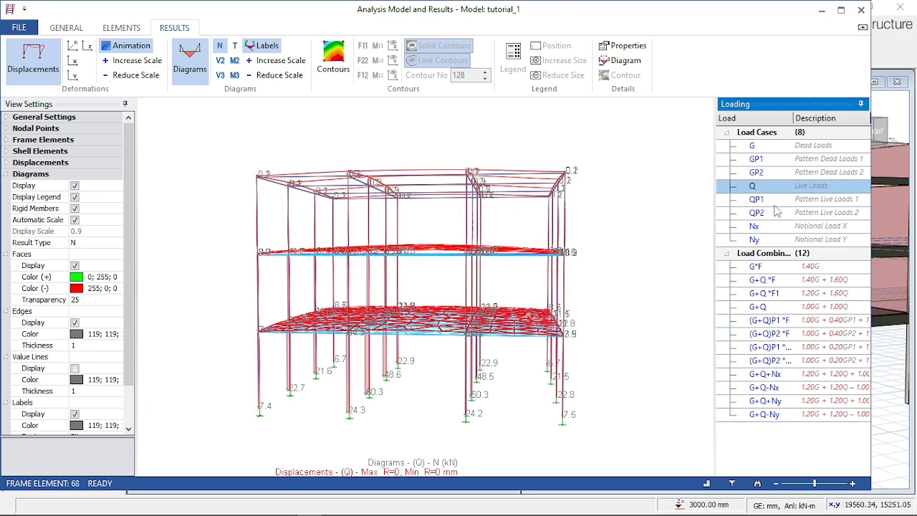
left_click(660, 292)
left_click_drag(660, 292, 640, 299)
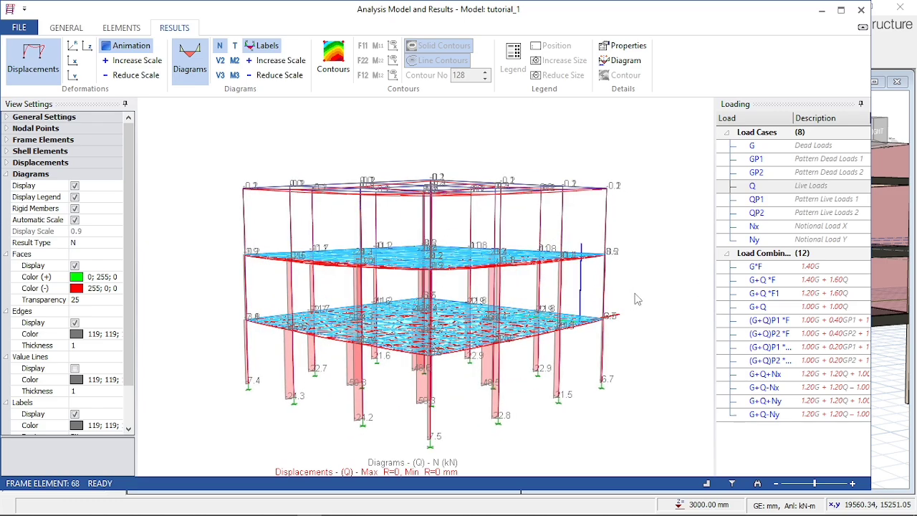
- View the axial force diagrams and displacements for notional loads Nx and Ny
left_click(815, 226)
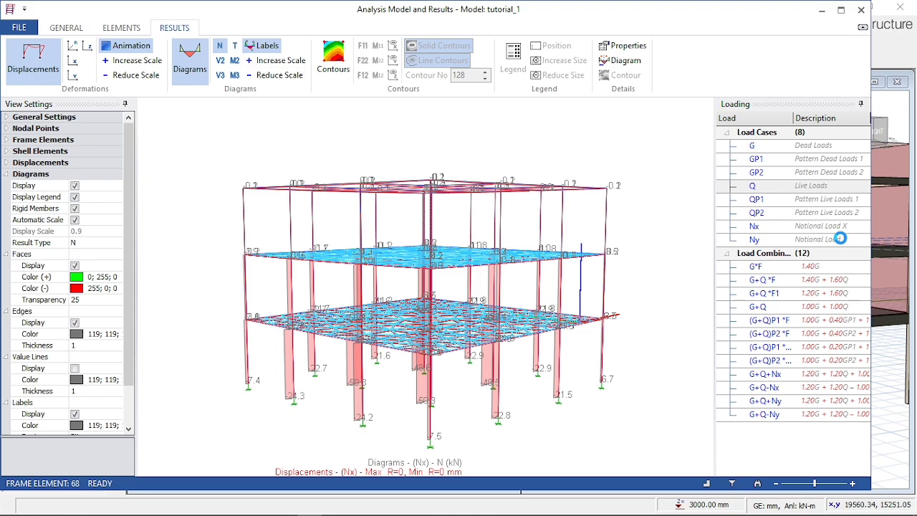
left_click(840, 231)
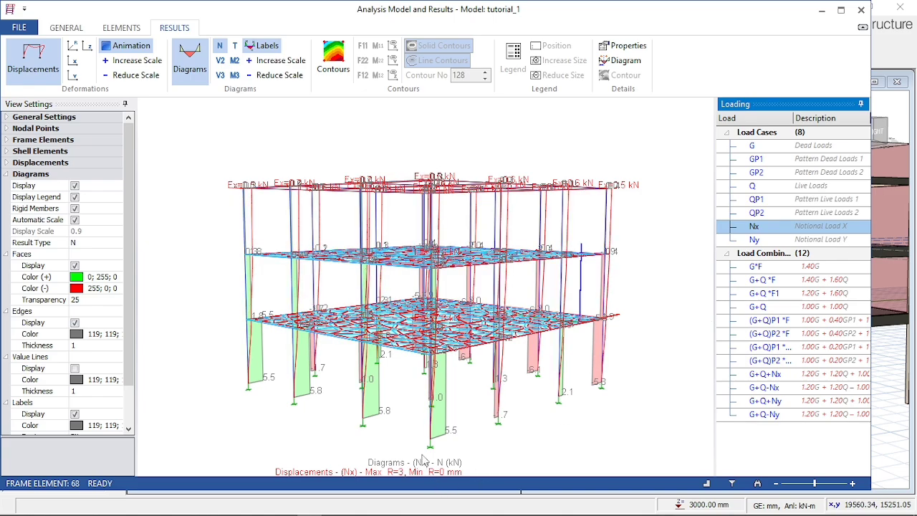
left_click_drag(419, 445, 444, 313)
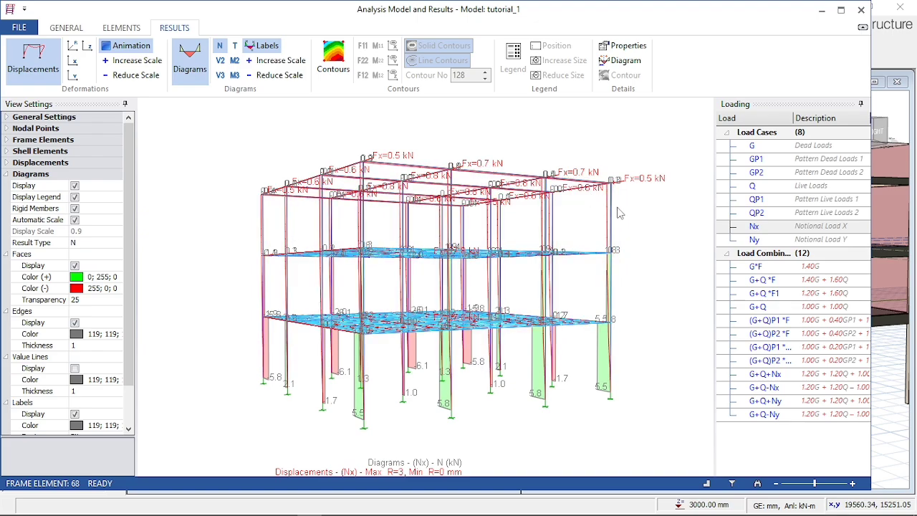
left_click(811, 241)
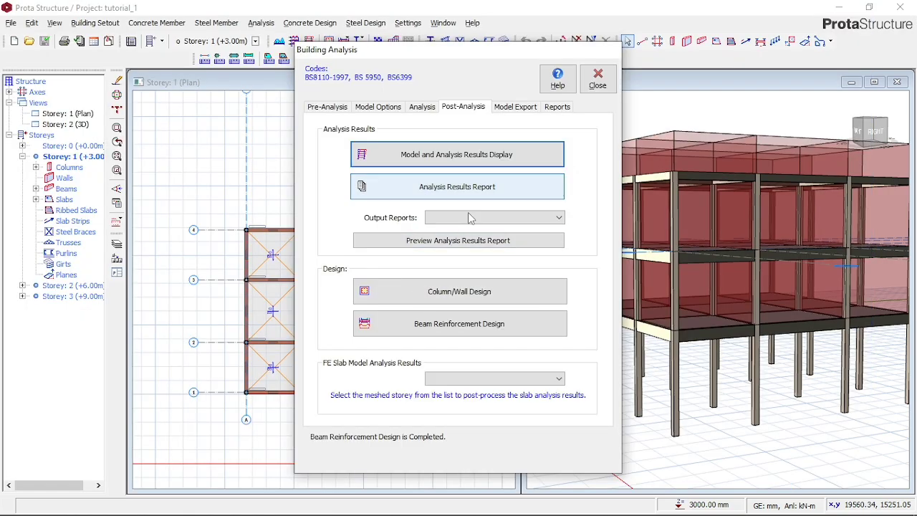
- Open the column/wall reinforcement design and examine the utilisation ratios, steel bars and links of all columns
left_click(468, 294)
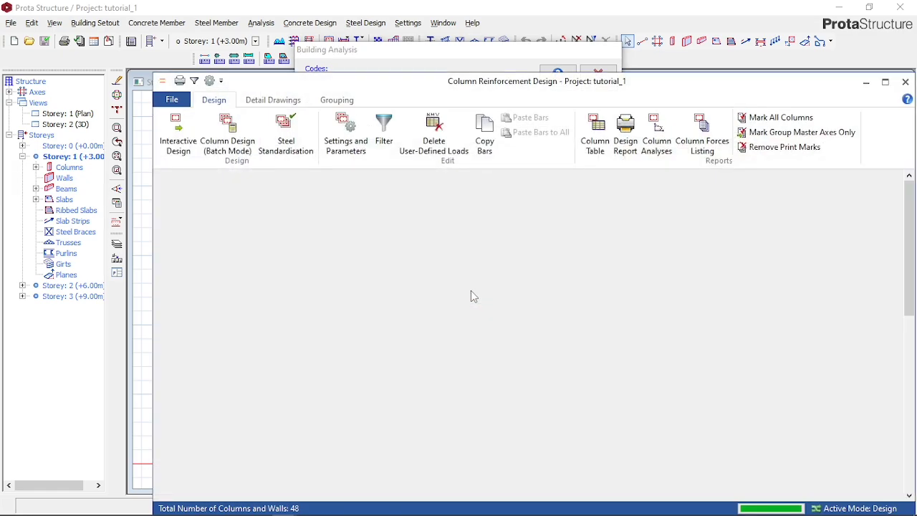
scroll(496, 304, "down", 9)
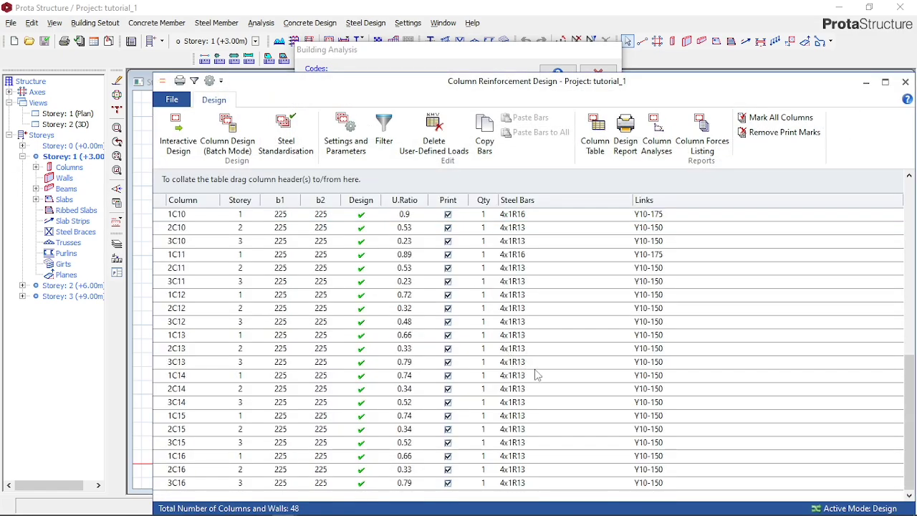
scroll(479, 447, "up", 8)
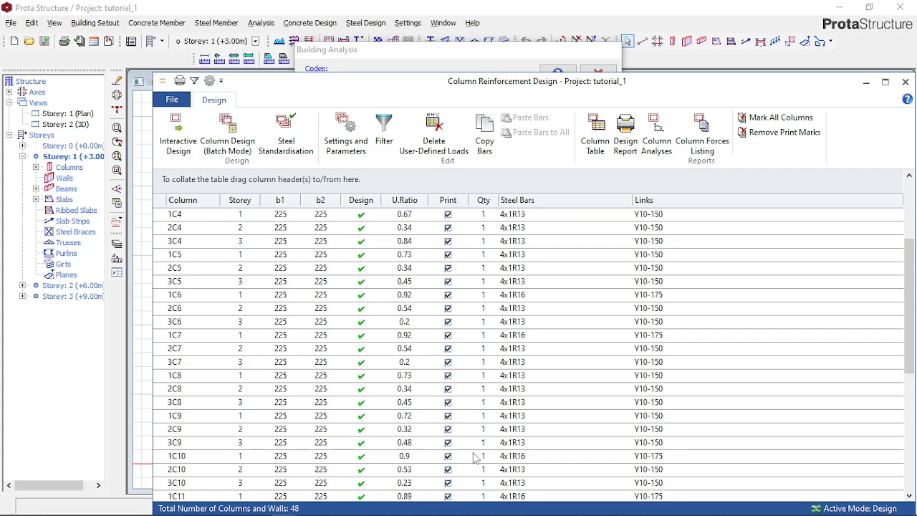
scroll(477, 457, "up", 1)
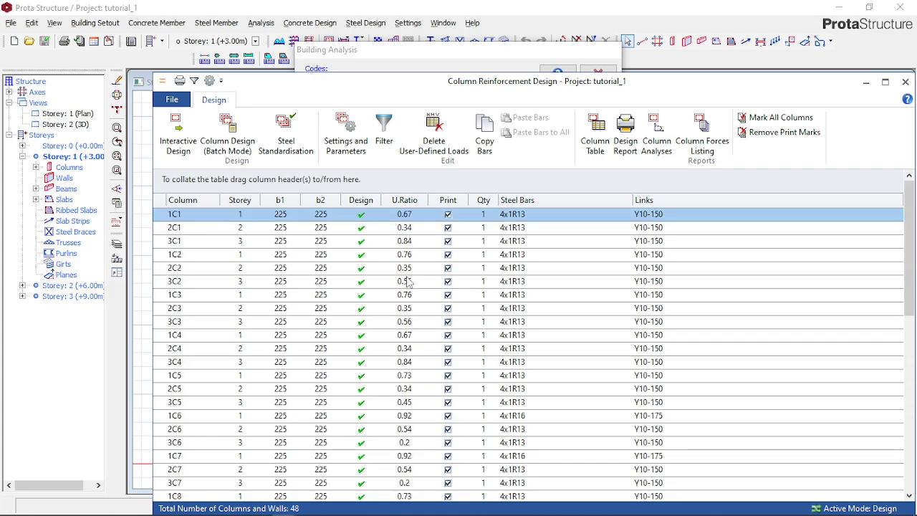
scroll(406, 286, "down", 9)
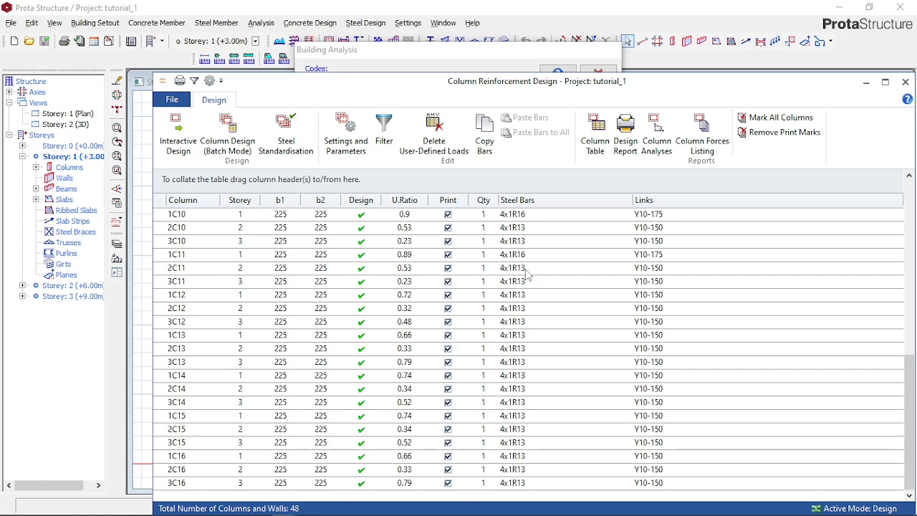
scroll(518, 237, "up", 5)
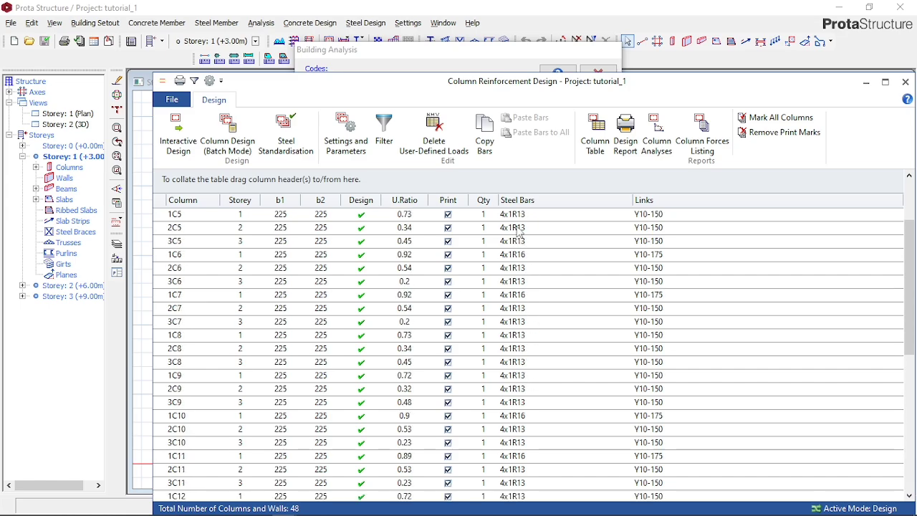
- Open the column design settings and review the biaxial bending parameters, steel bar selection method and column and wall containment options
scroll(517, 231, "up", 4)
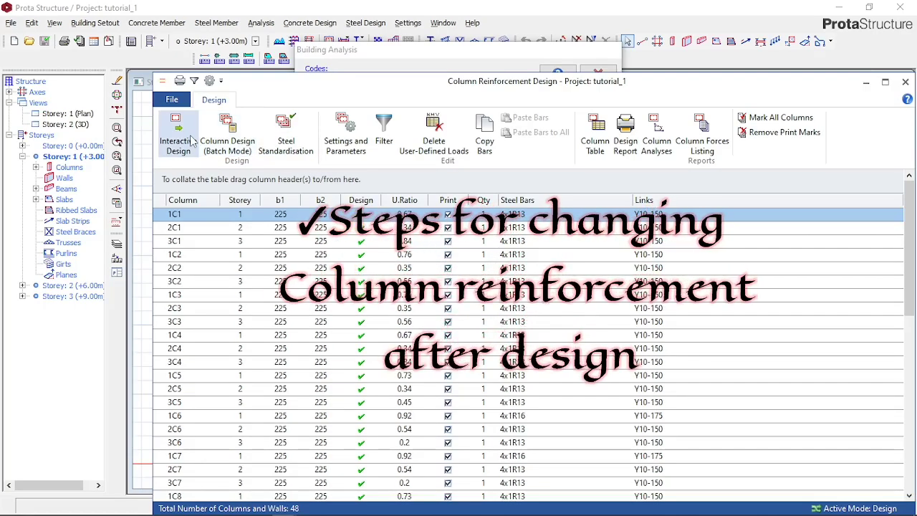
left_click(338, 145)
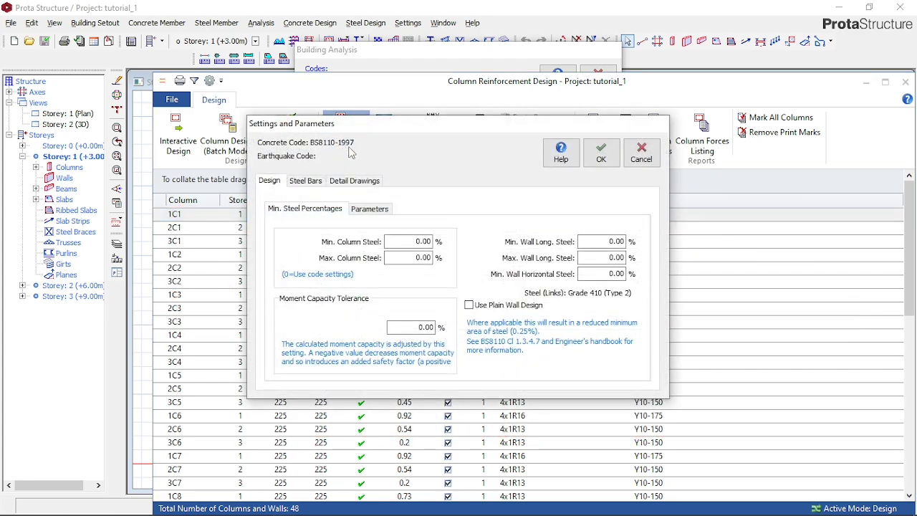
left_click(363, 212)
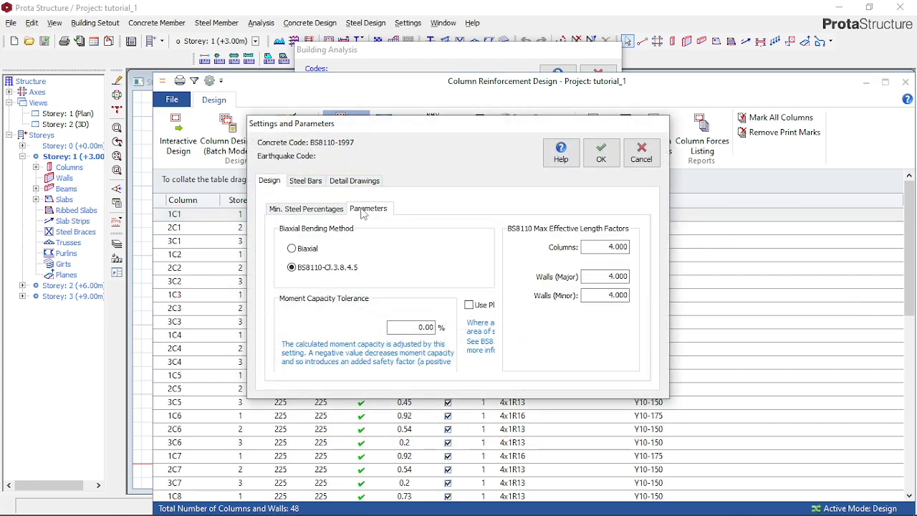
left_click(306, 183)
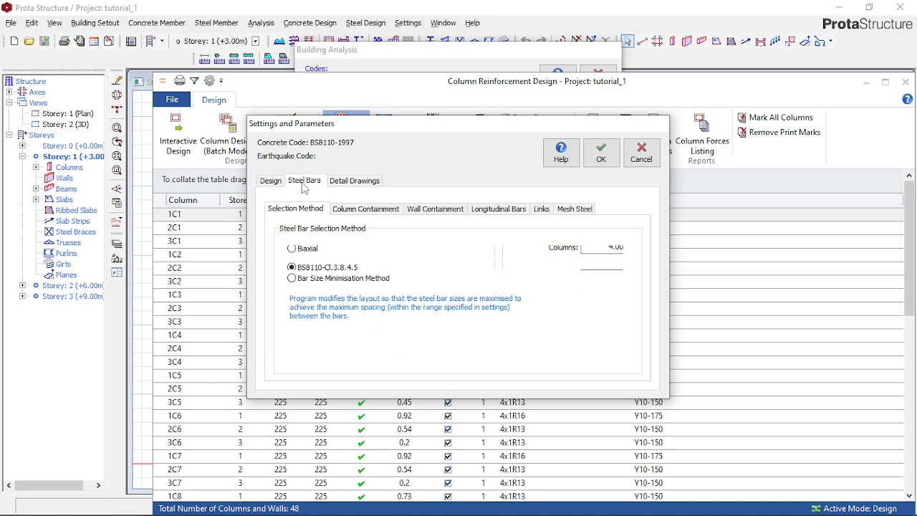
left_click(363, 209)
left_click(433, 209)
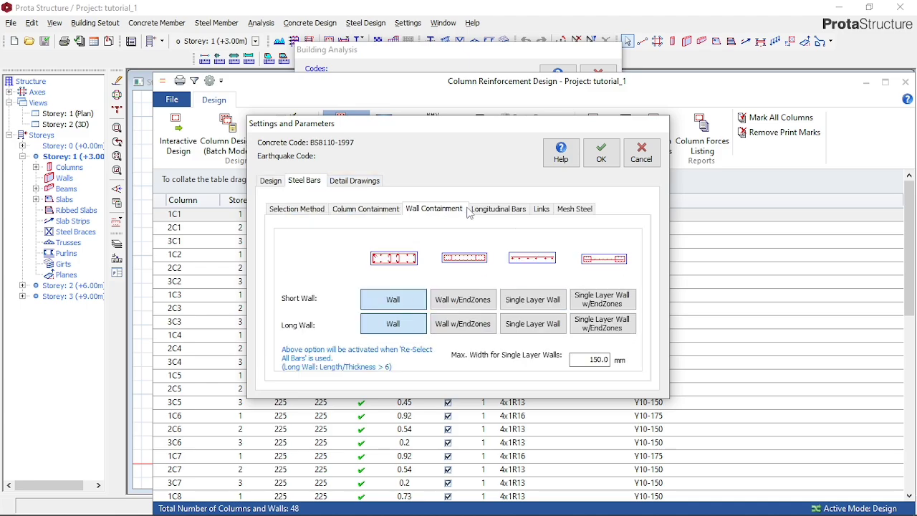
- Set the longitudinal column bar sizes to minimum Y16 and maximum Y20, with a maximum wall bar size of Y16
left_click(506, 211)
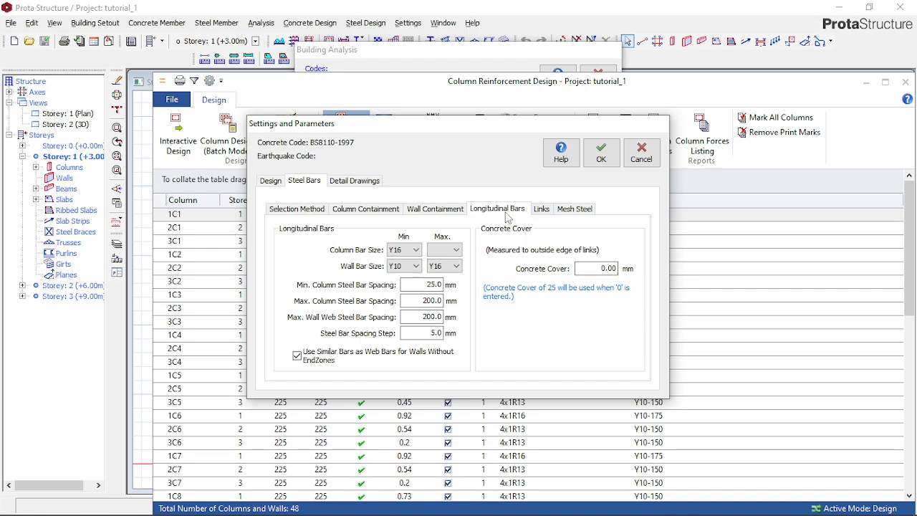
left_click(455, 250)
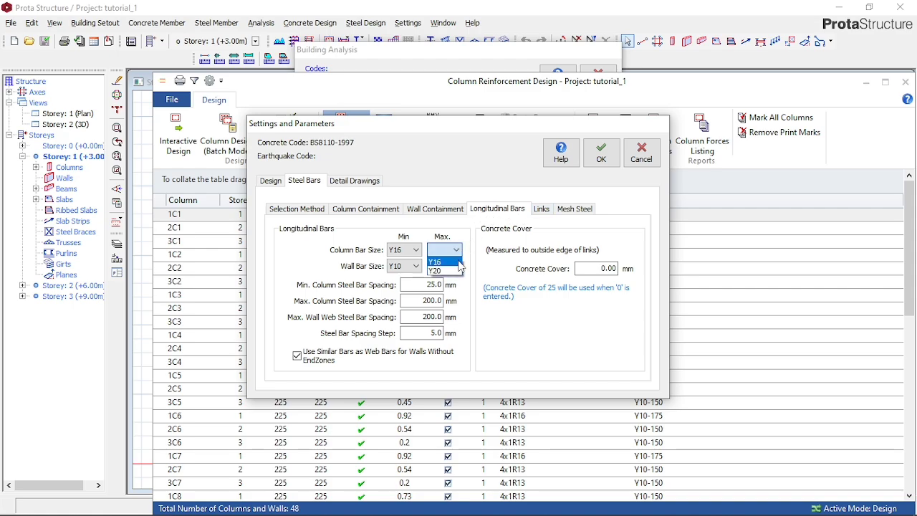
left_click(453, 271)
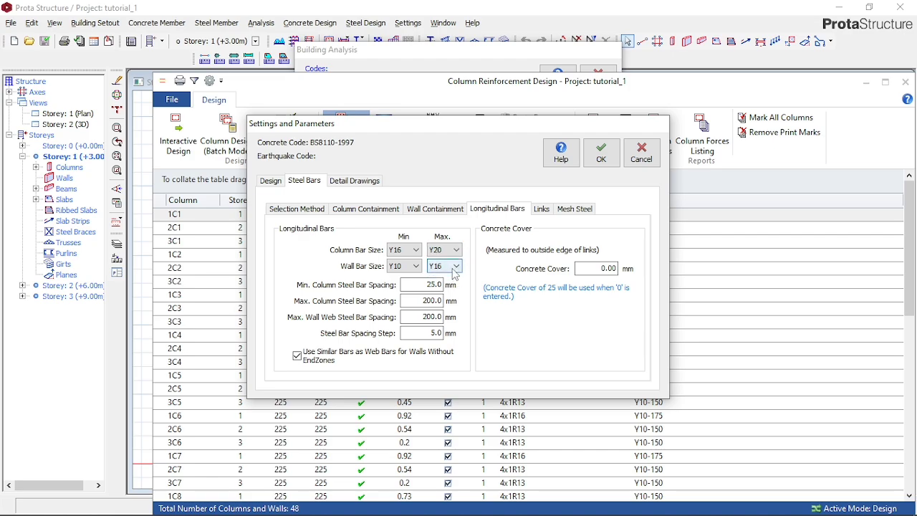
left_click(457, 266)
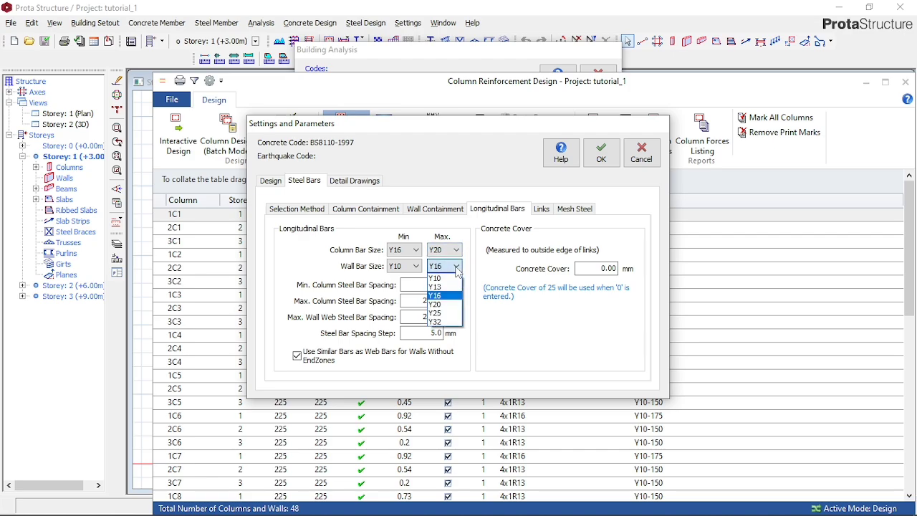
left_click(452, 277)
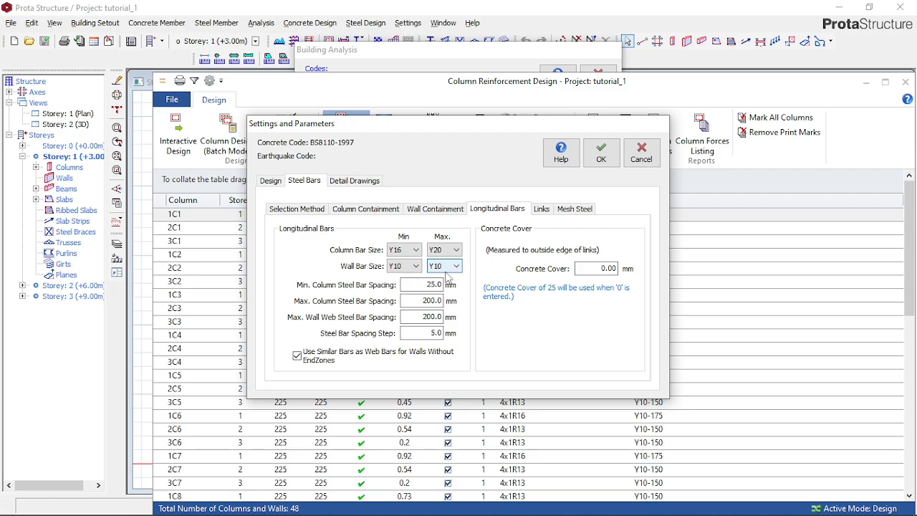
left_click(457, 266)
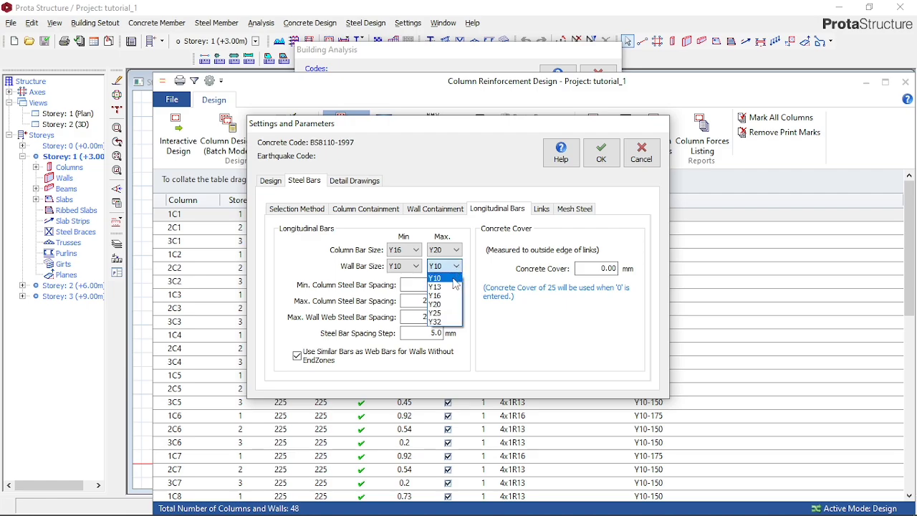
left_click(437, 295)
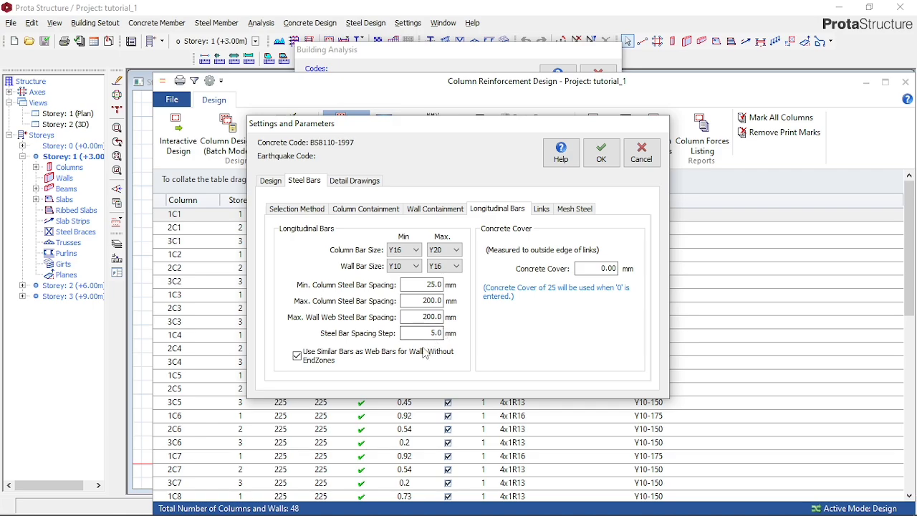
- Set the maximum link spacing and the wall horizontal bar maximum spacing both to 200 mm
left_click(541, 209)
left_click(428, 282)
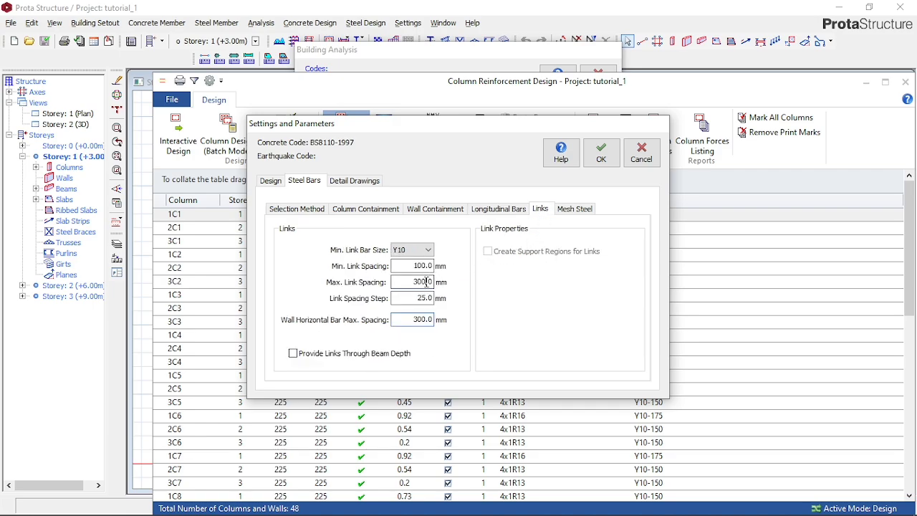
double_click(428, 282)
type("200")
double_click(423, 320)
type("200")
- Review the mesh steel, longitudinal bar and detail drawing settings, and accept the column design settings
left_click(574, 210)
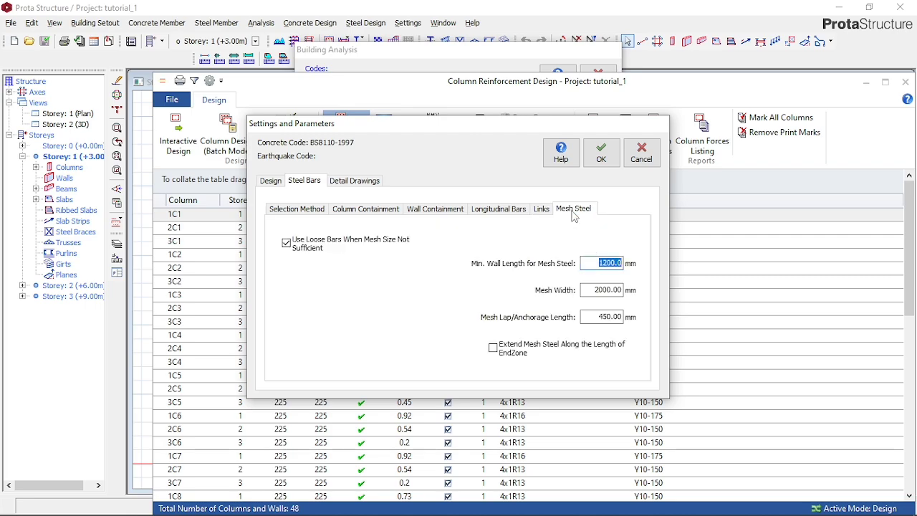
left_click(482, 209)
left_click(437, 210)
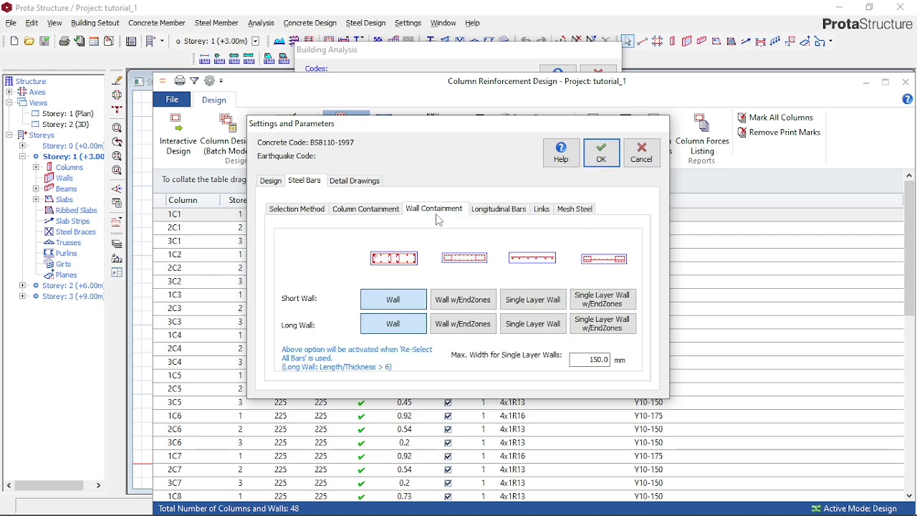
left_click(484, 209)
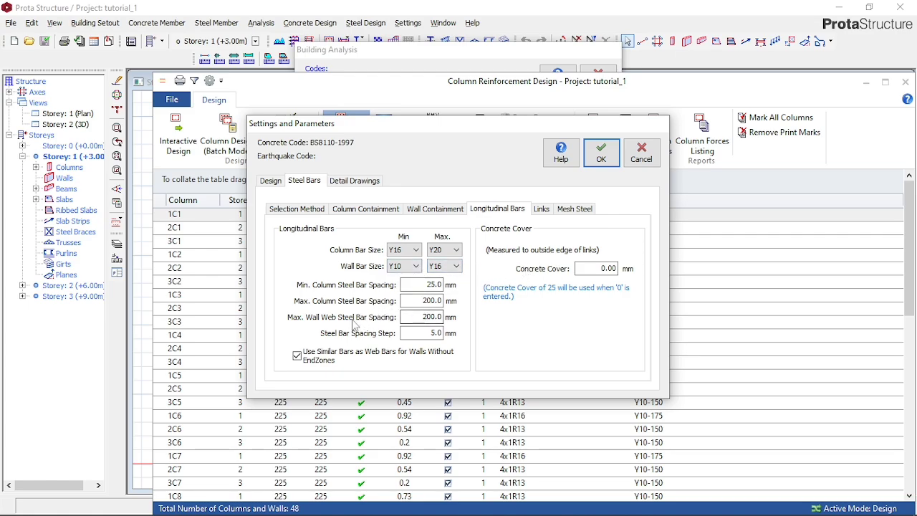
left_click(566, 210)
left_click(354, 181)
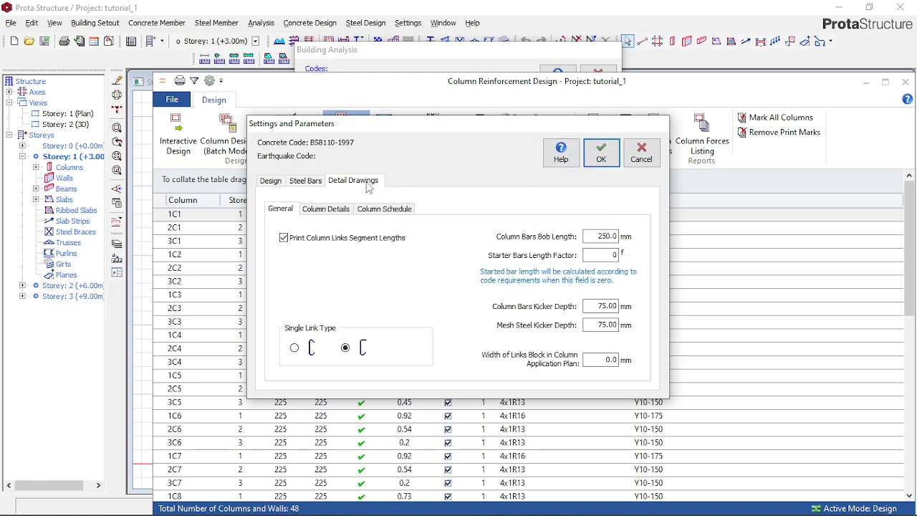
left_click(326, 210)
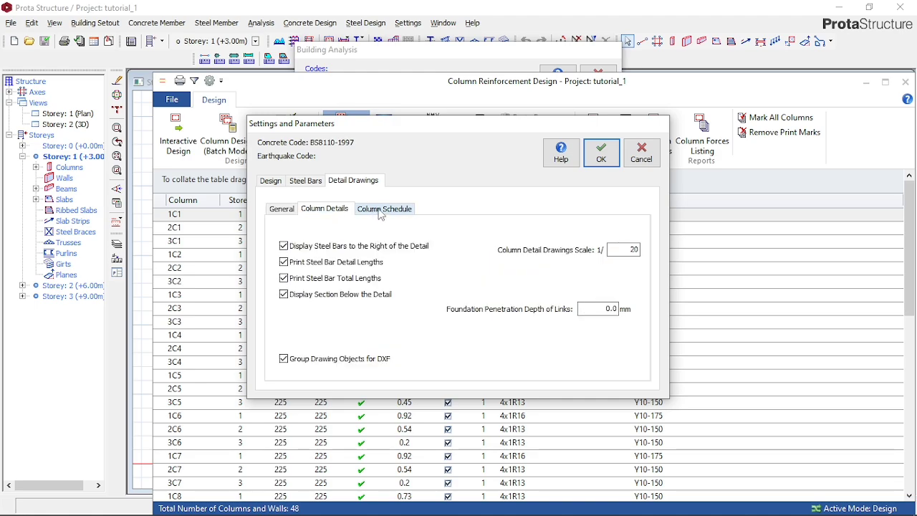
left_click(381, 209)
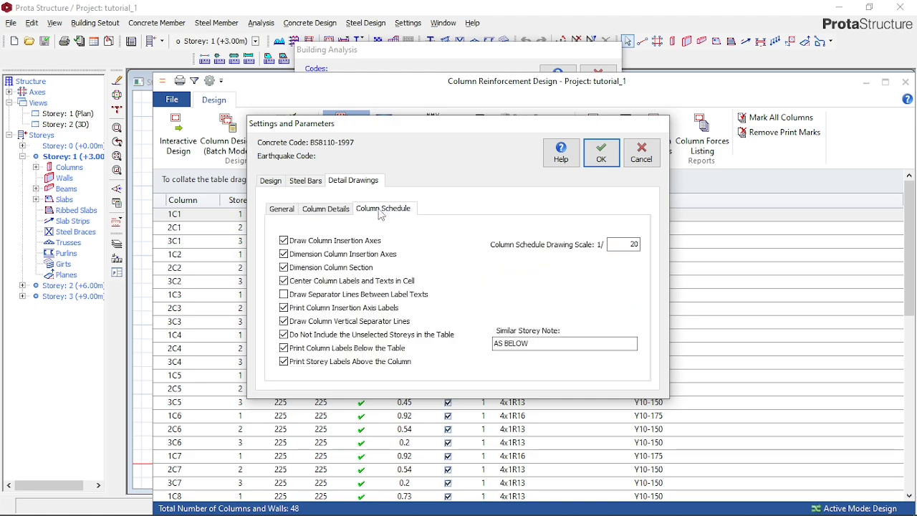
left_click(601, 152)
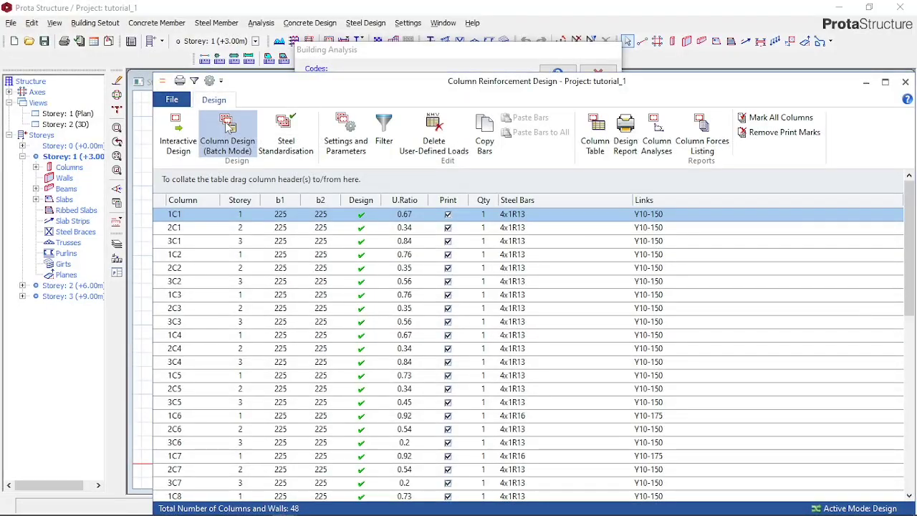
- Run the batch column design for all storeys with all bars re-selected
left_click(228, 125)
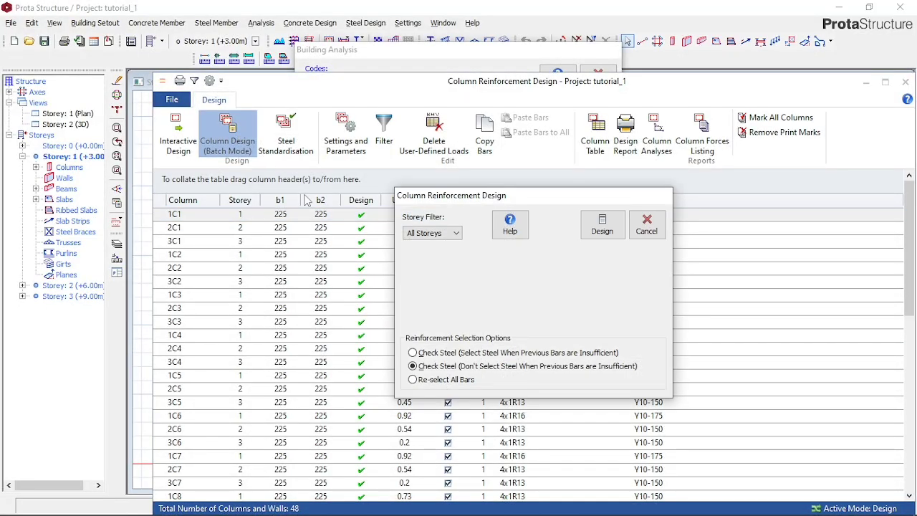
left_click(447, 381)
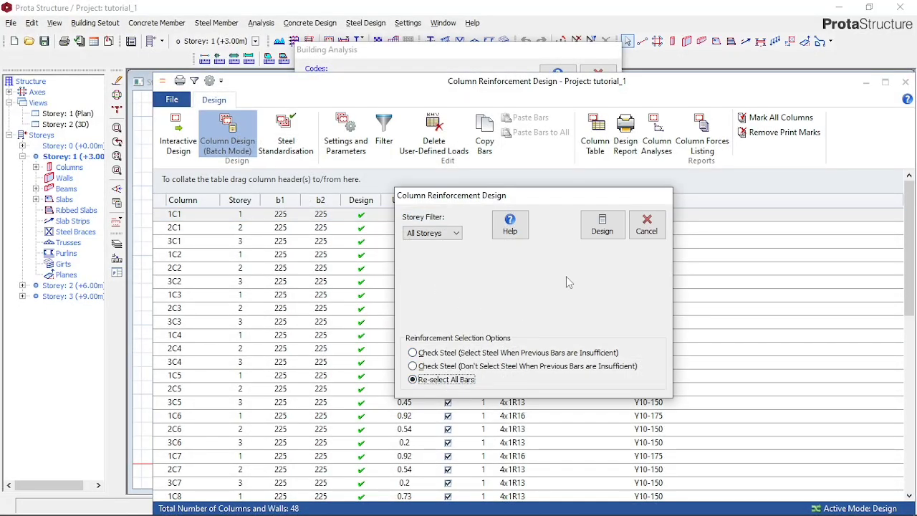
left_click(601, 233)
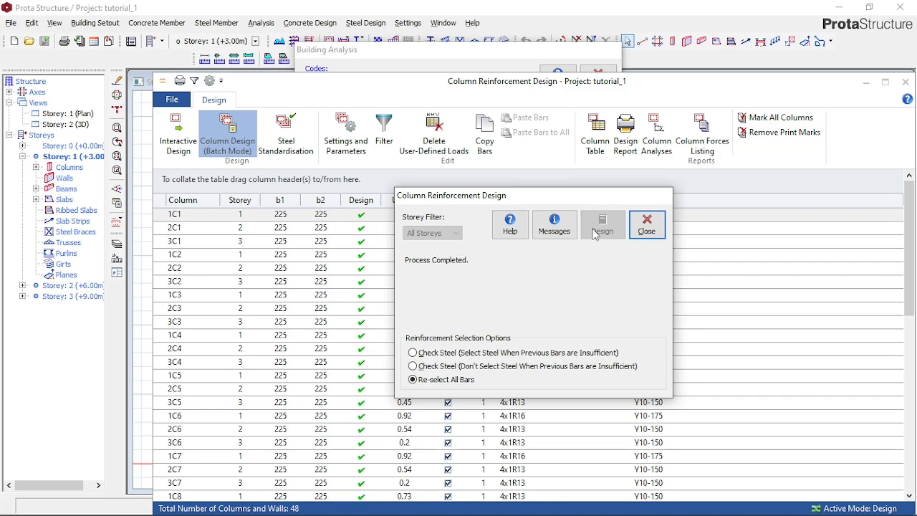
left_click(647, 225)
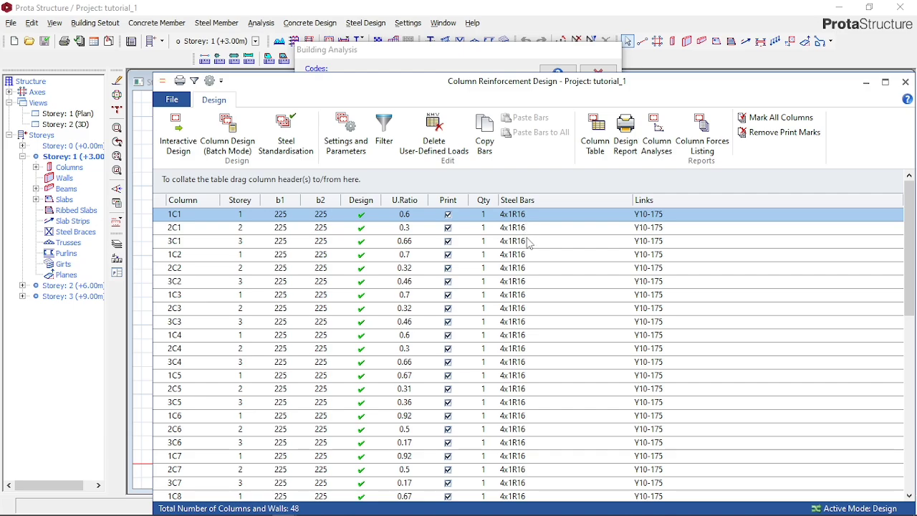
- Examine the utilisation ratios, steel bars and links of all redesigned columns, and close the column reinforcement design
scroll(534, 348, "down", 9)
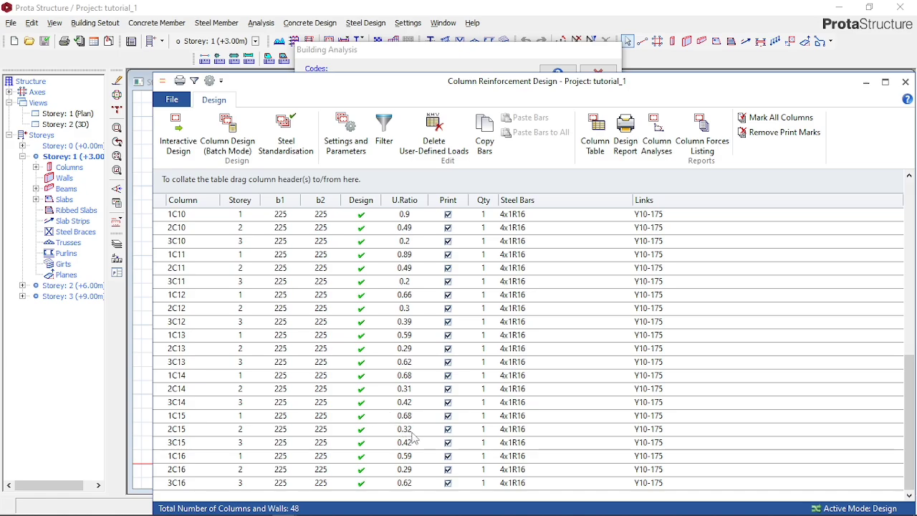
scroll(414, 437, "up", 6)
scroll(408, 319, "up", 3)
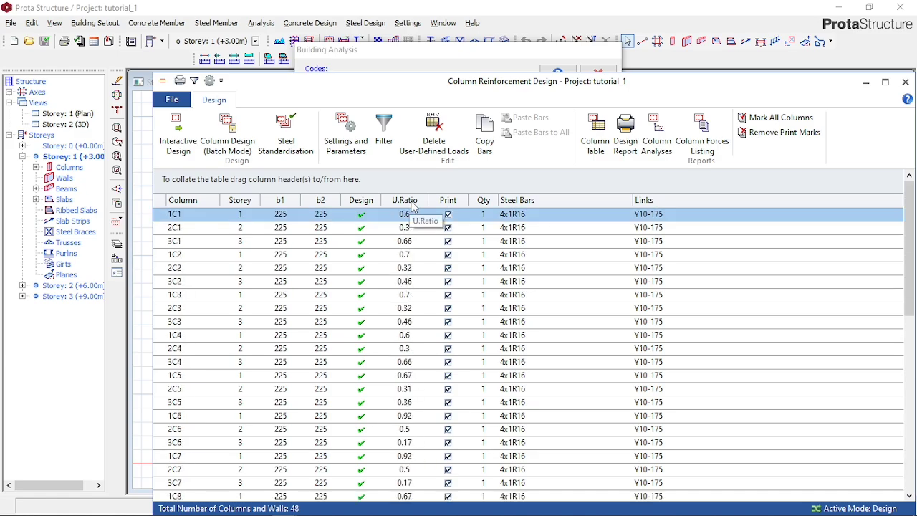
scroll(423, 310, "down", 2)
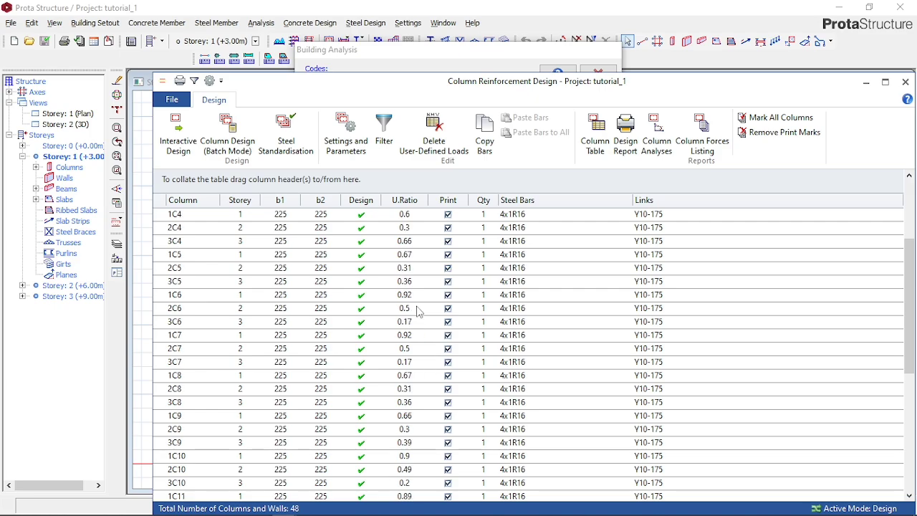
scroll(404, 420, "down", 5)
scroll(420, 489, "down", 2)
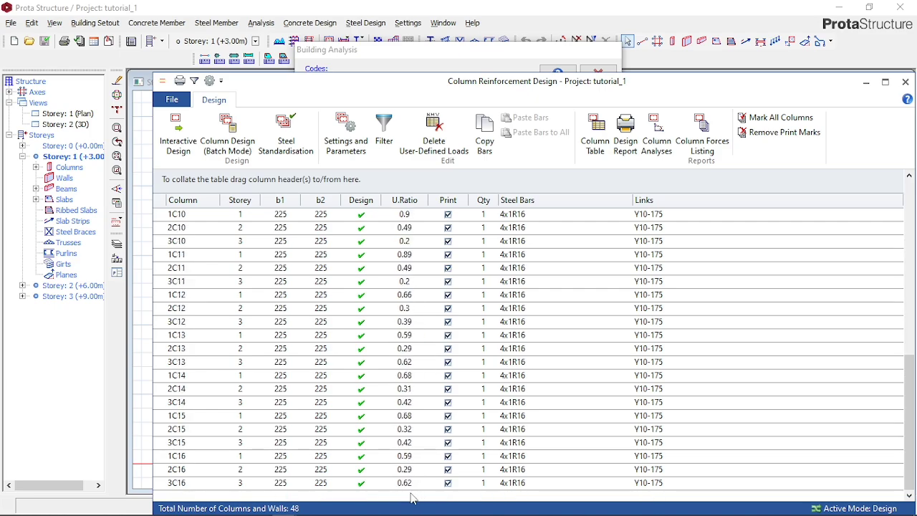
scroll(410, 469, "up", 5)
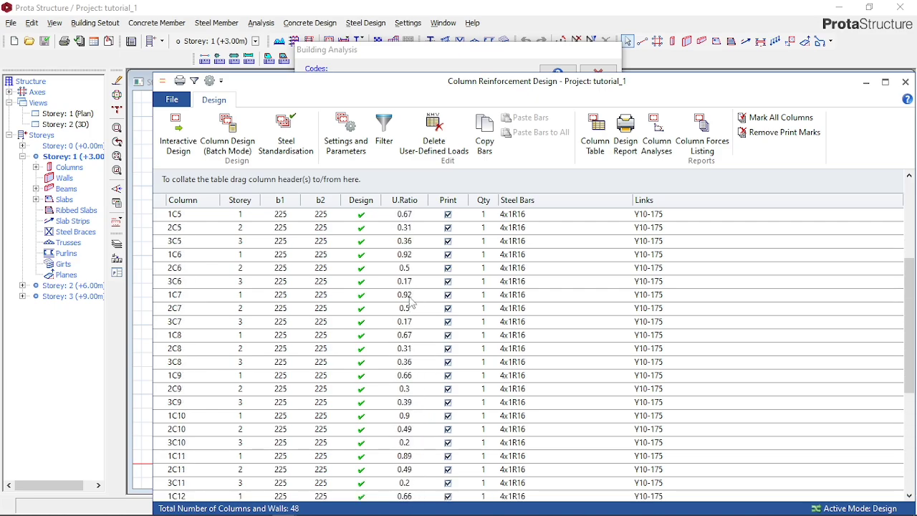
scroll(412, 272, "up", 4)
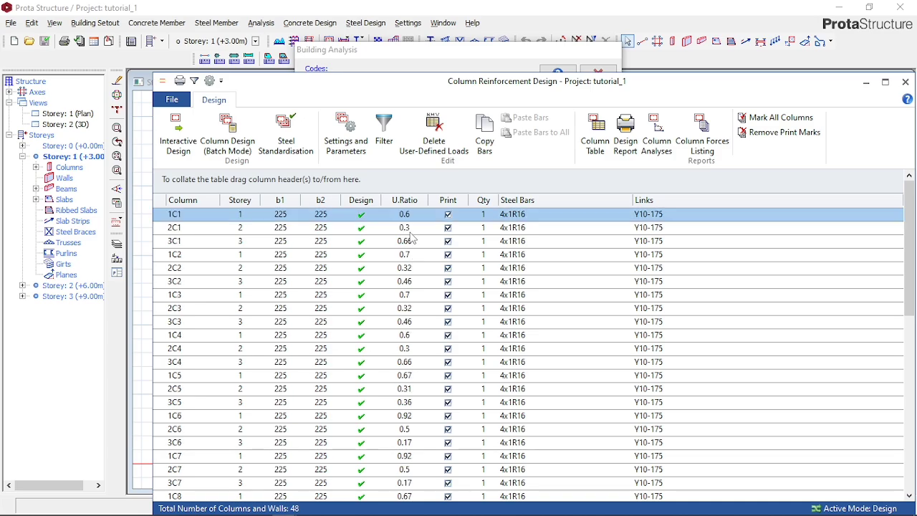
left_click(906, 84)
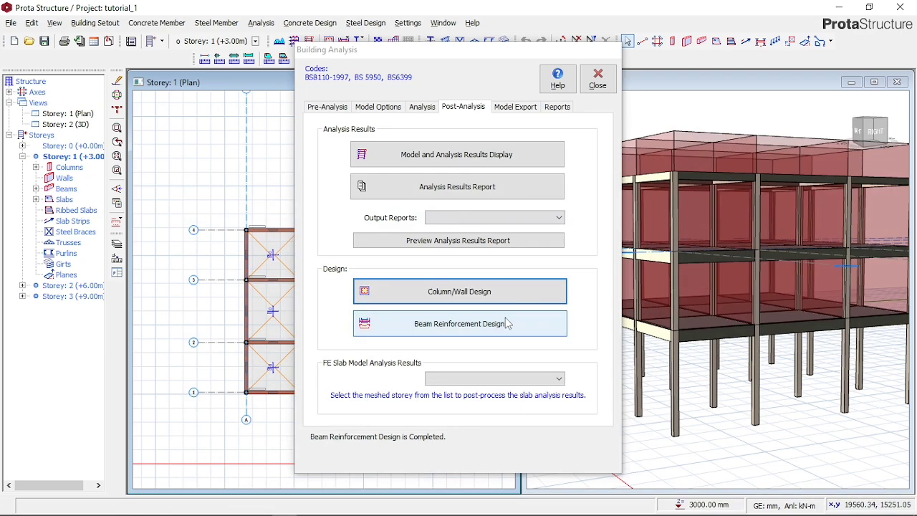
- Open the beam reinforcement design and examine the design status and utilisation ratios of all beam axes
left_click(507, 323)
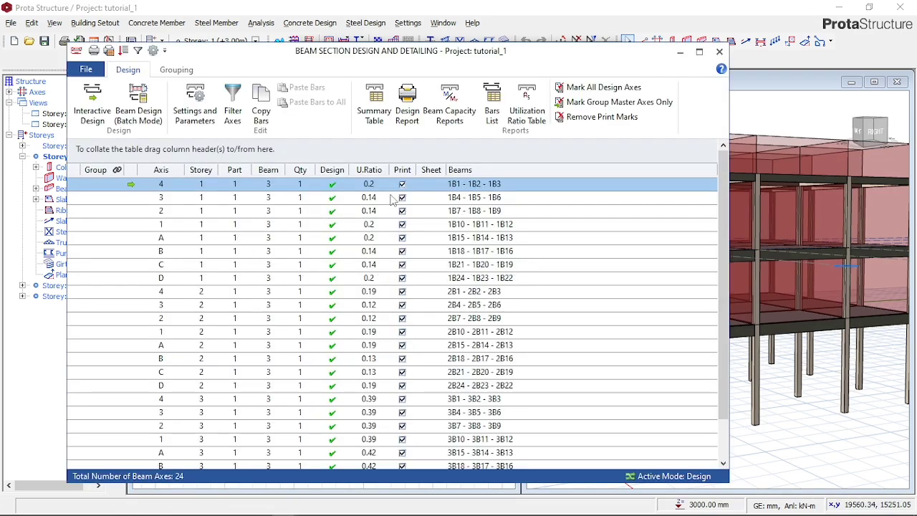
scroll(403, 216, "down", 1)
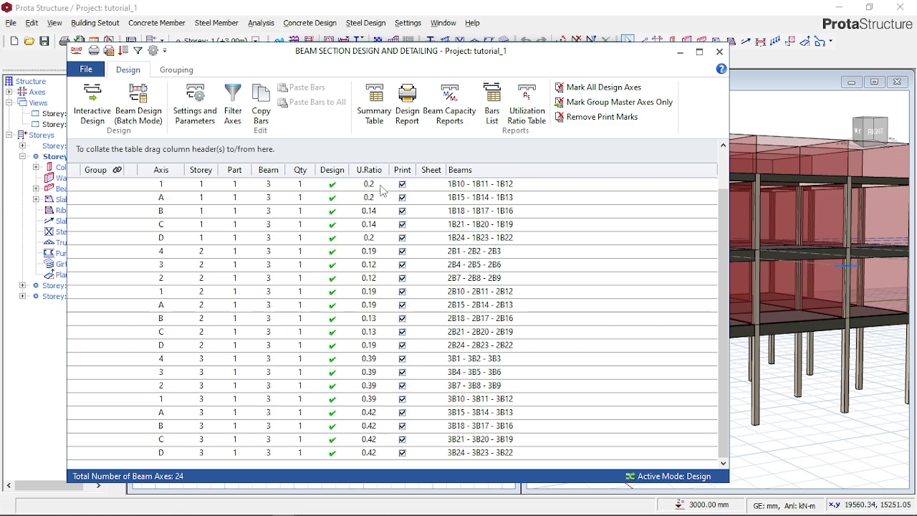
scroll(362, 441, "up", 1)
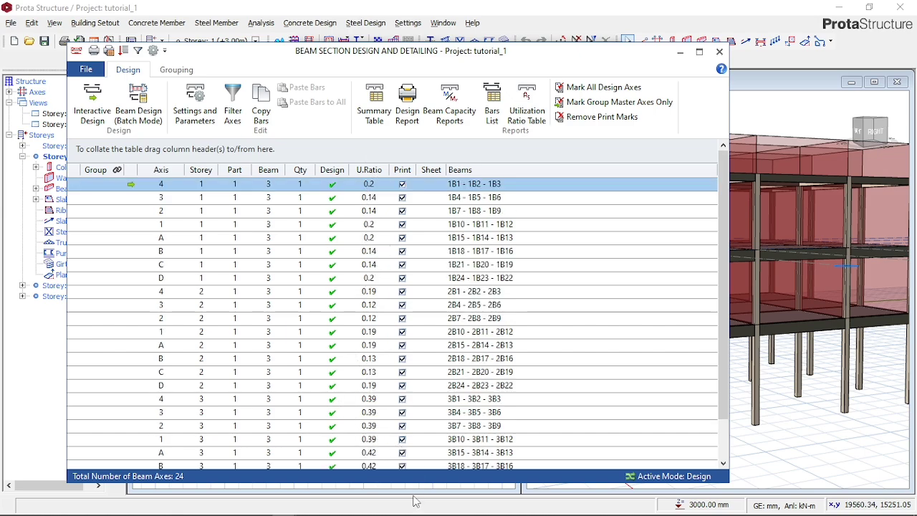
- Open the reinforcement data of beam axis 4 on storey 1 and examine its steel bars and link spacings
double_click(473, 179)
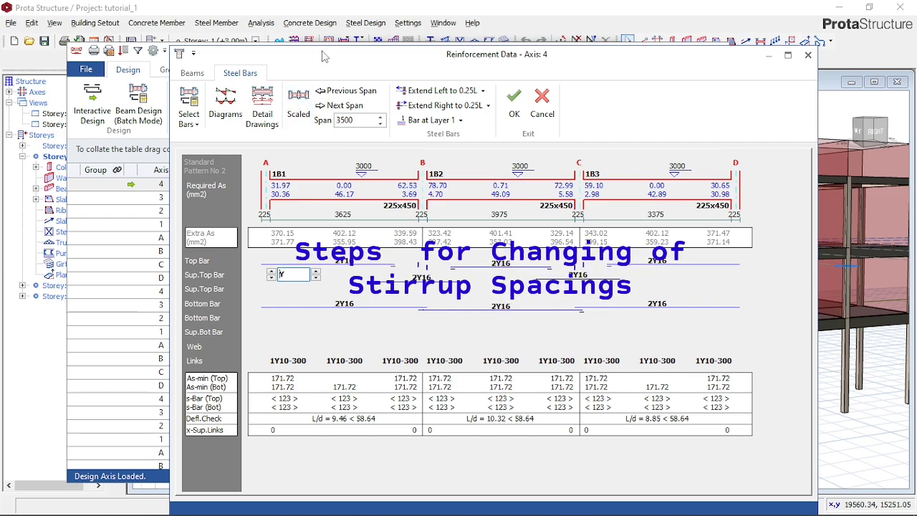
left_click_drag(323, 56, 333, 93)
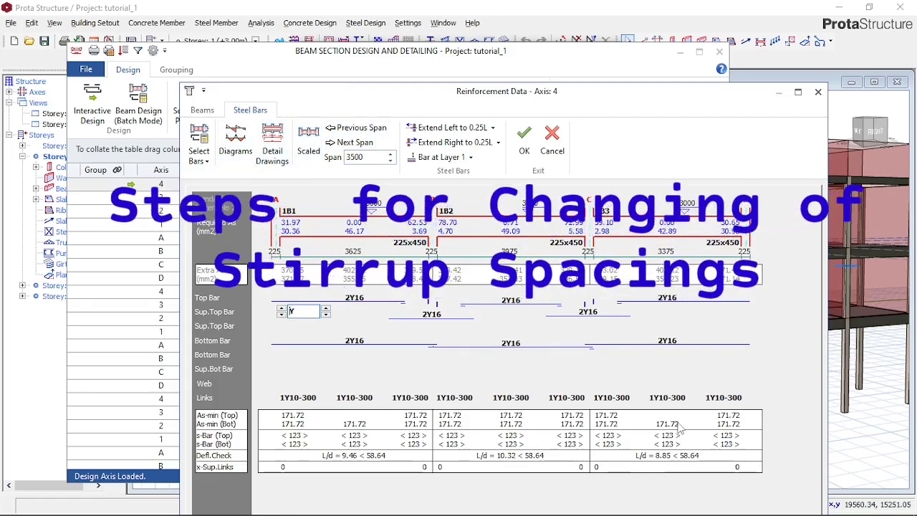
left_click(317, 54)
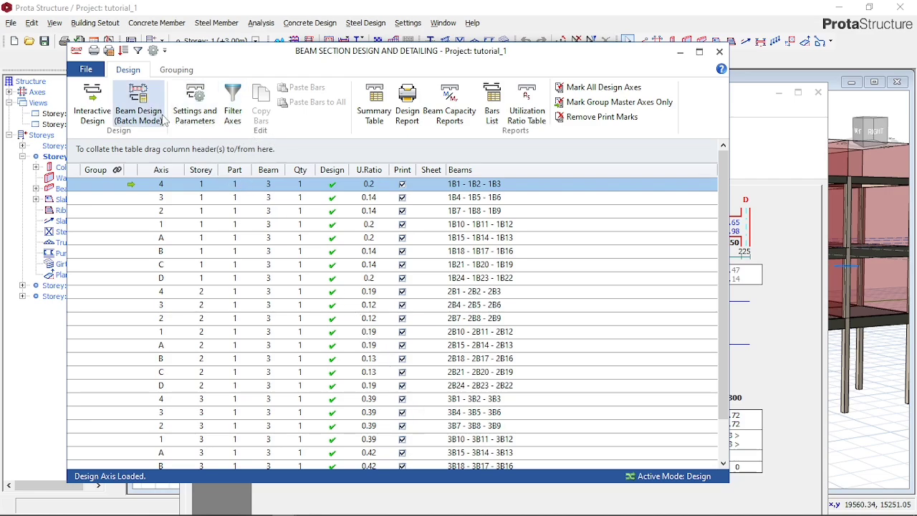
- Try to open the beam settings and parameters from the beam section design while the axis editor is active
left_click(198, 118)
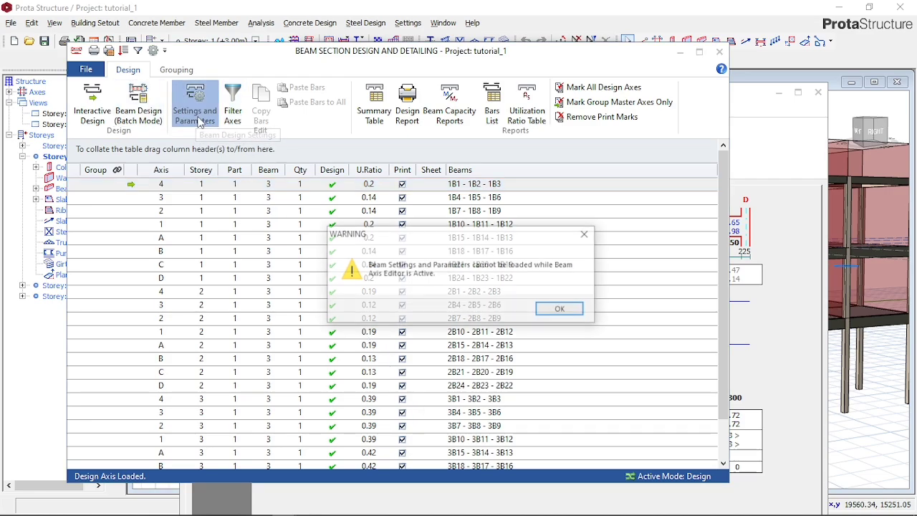
left_click(556, 310)
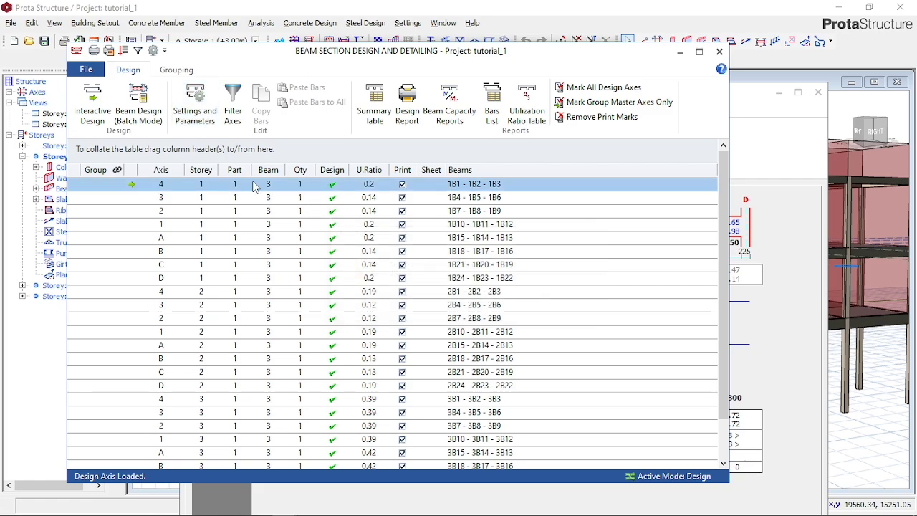
left_click(200, 103)
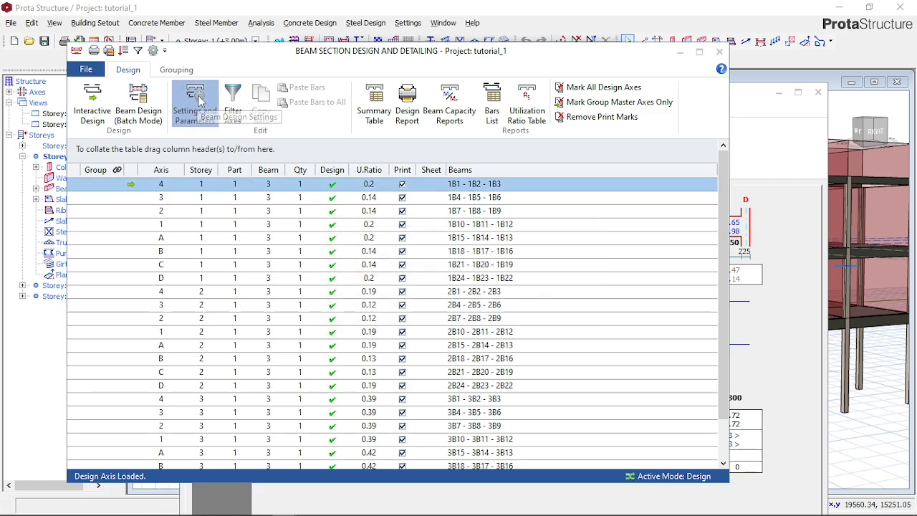
left_click(561, 309)
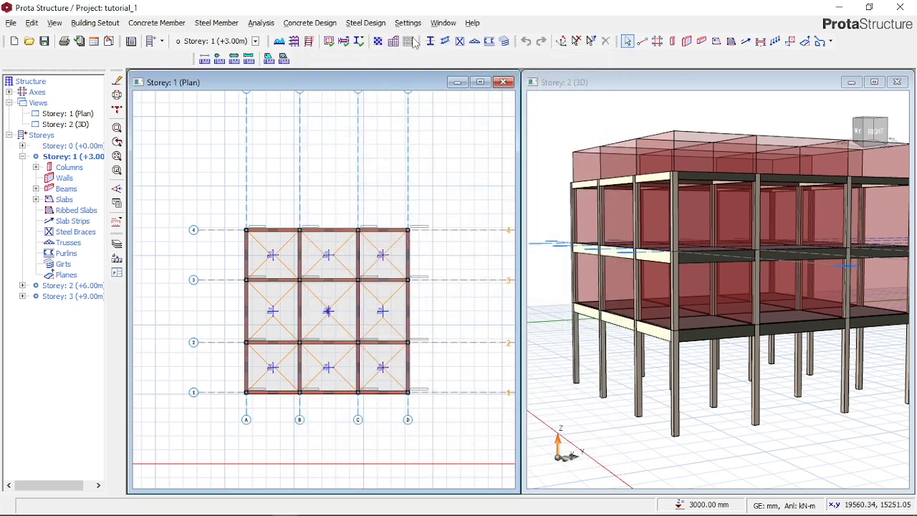
- Open the storey beam design settings and set the maximum beam steel diameter to Y20
left_click(408, 23)
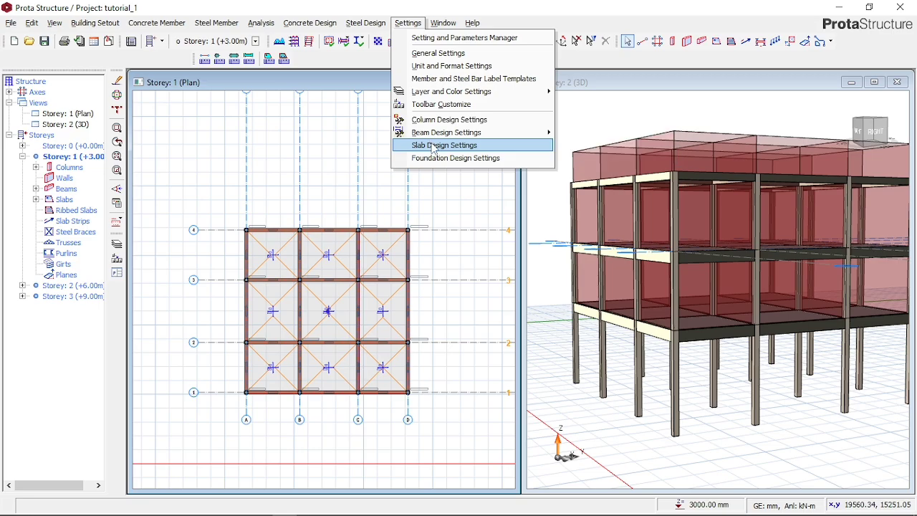
mouse_move(433, 135)
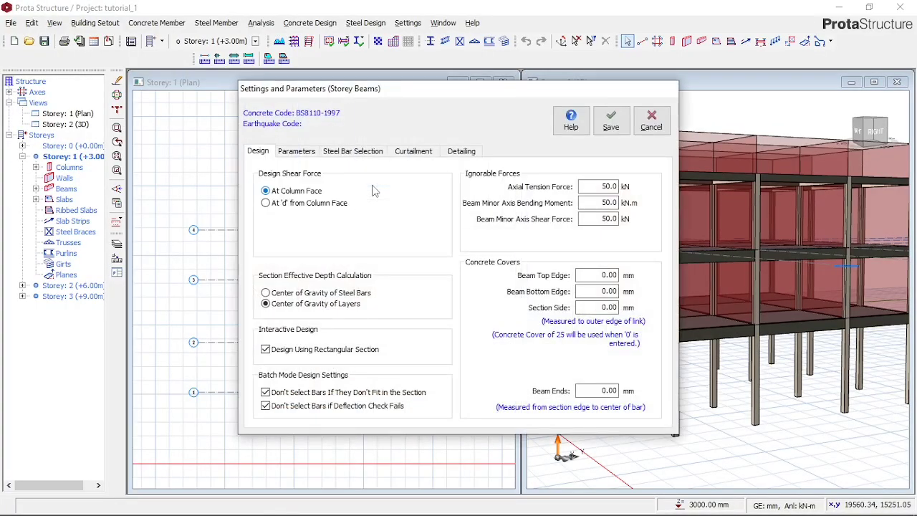
left_click(302, 150)
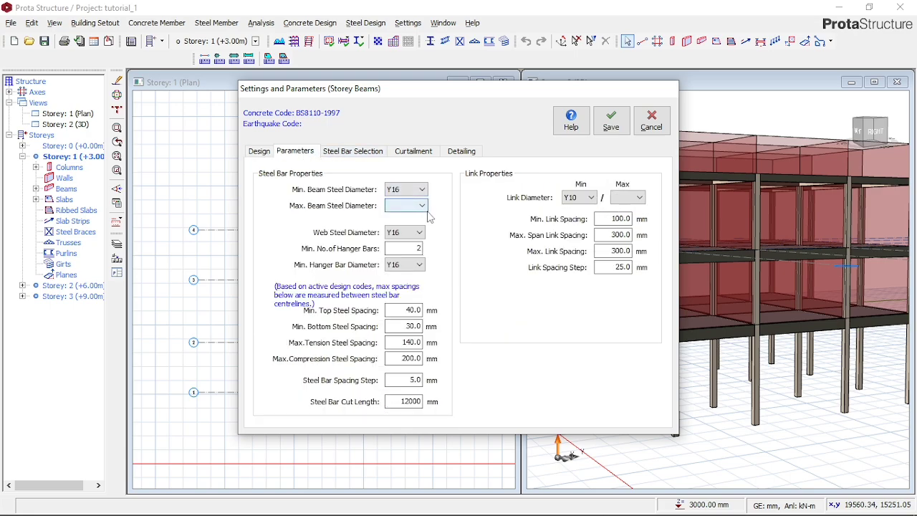
left_click(422, 206)
left_click(405, 225)
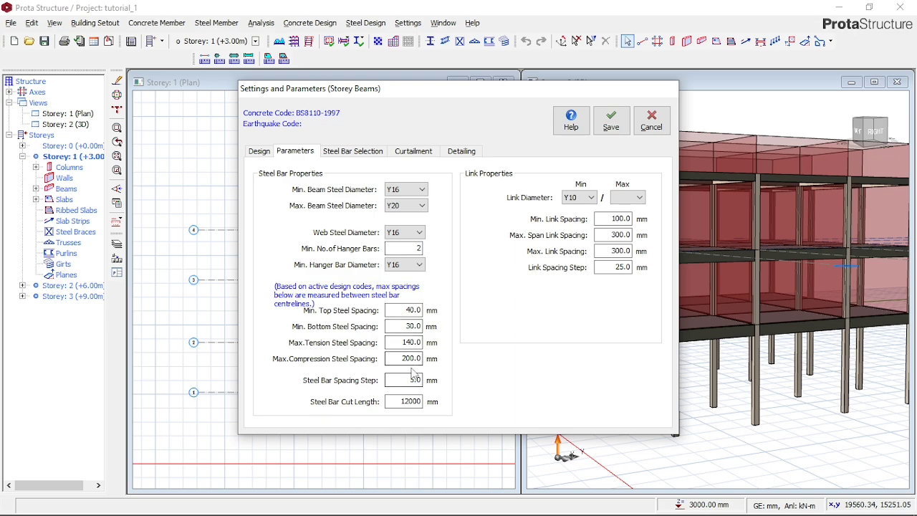
- Set the maximum span link spacing and maximum link spacing to 200 mm, and the maximum link diameter to Y10
left_click(619, 238)
double_click(620, 237)
type("200")
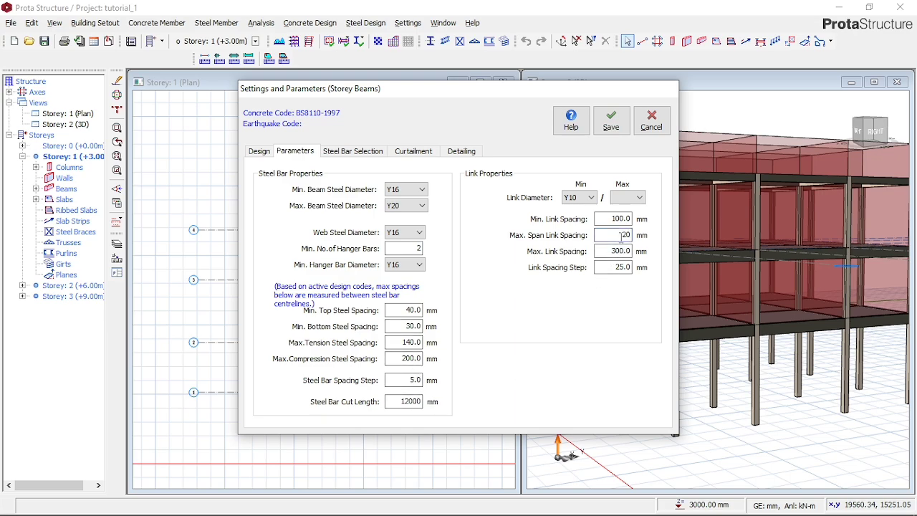
double_click(625, 251)
left_click(627, 251)
double_click(623, 251)
type("200")
left_click(639, 198)
left_click(629, 209)
- Review the storey beams' steel bar selection, curtailment and general detailing settings, and recheck the bar and link parameters
left_click(369, 154)
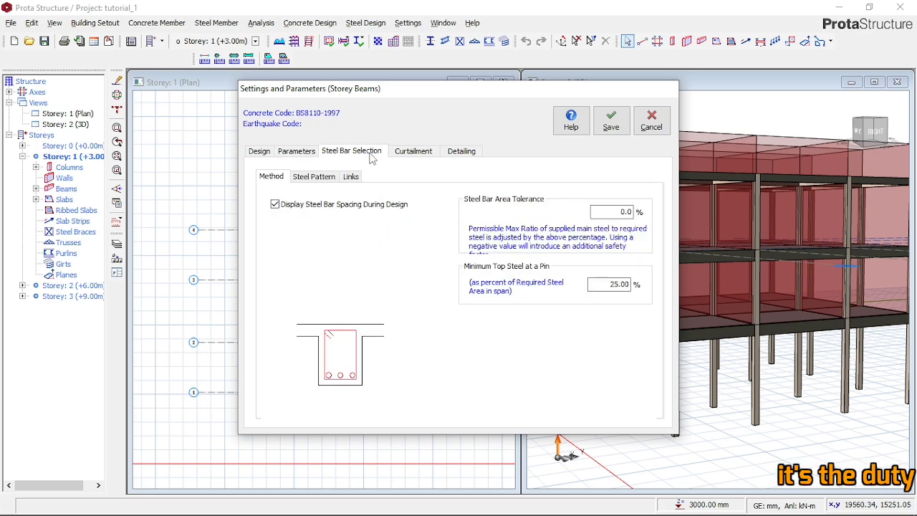
left_click(412, 153)
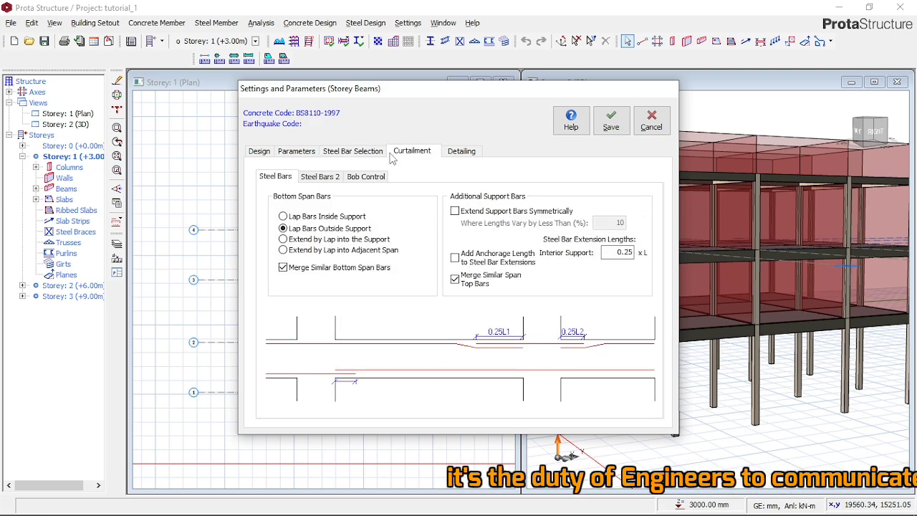
left_click(353, 153)
left_click(312, 154)
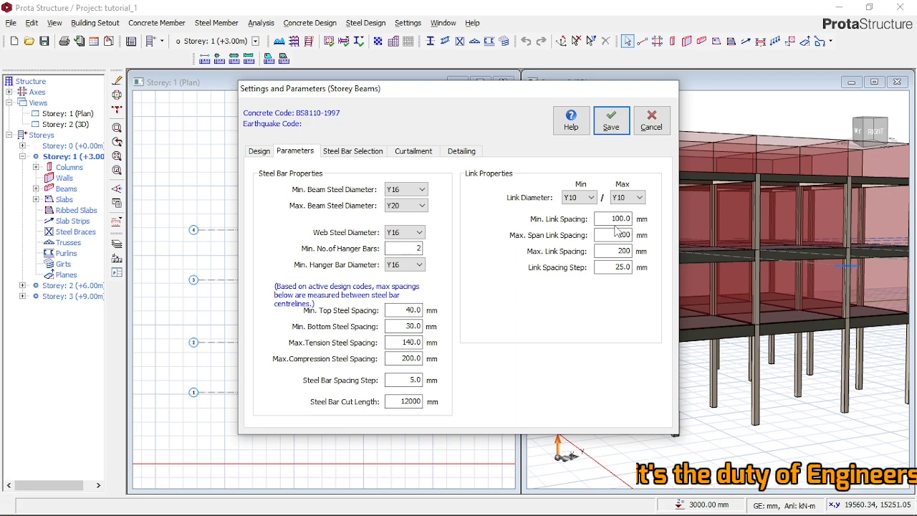
left_click(368, 152)
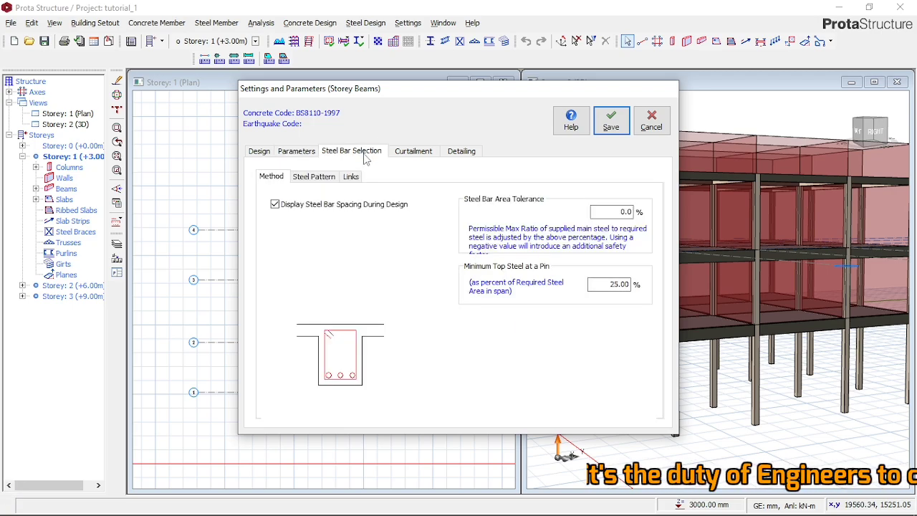
left_click(407, 153)
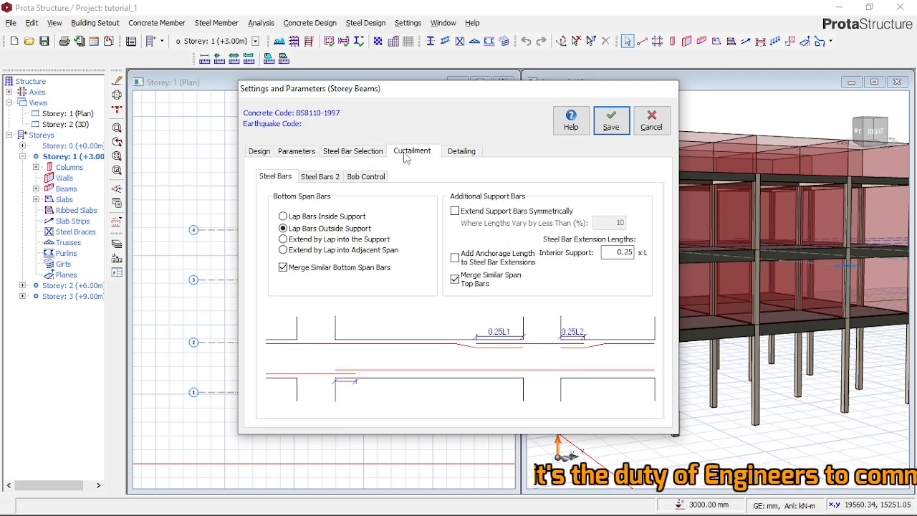
left_click(460, 152)
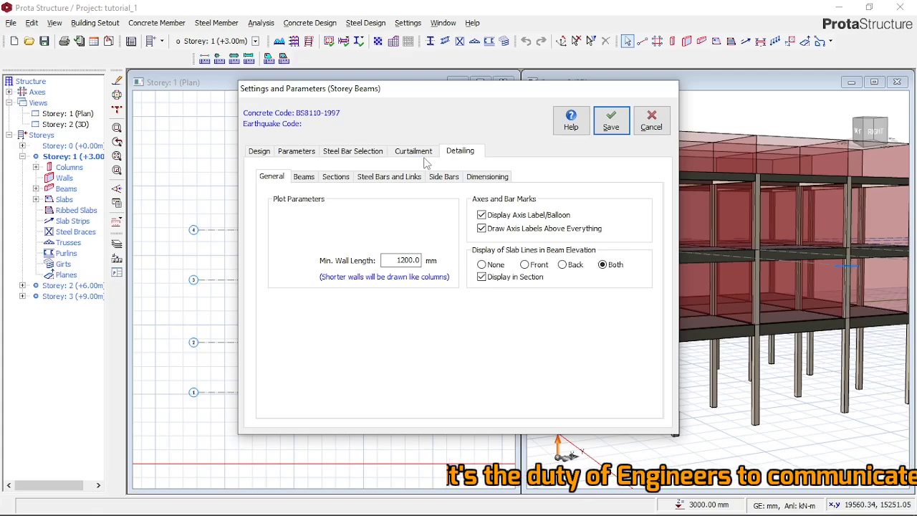
left_click(415, 153)
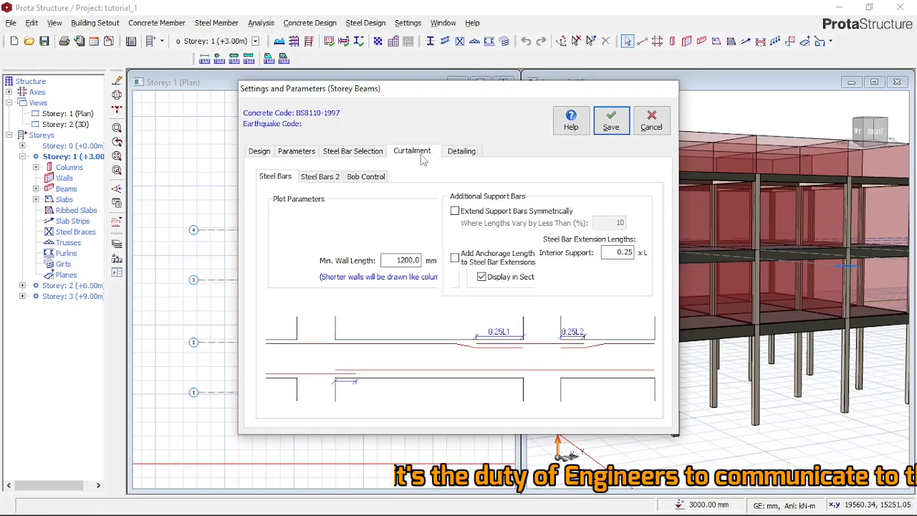
- Examine the steel pattern, link and method options for bar selection, the curtailment options and the beam label detailing
left_click(358, 153)
left_click(316, 179)
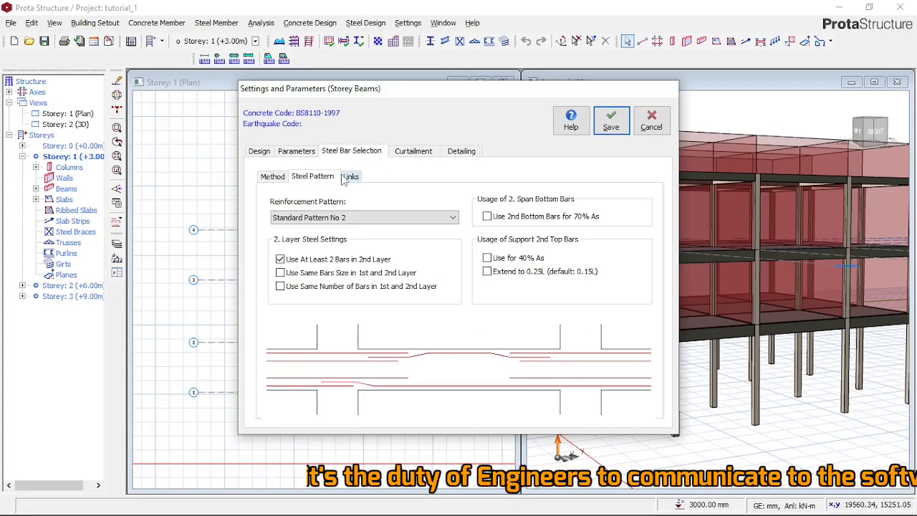
left_click(351, 180)
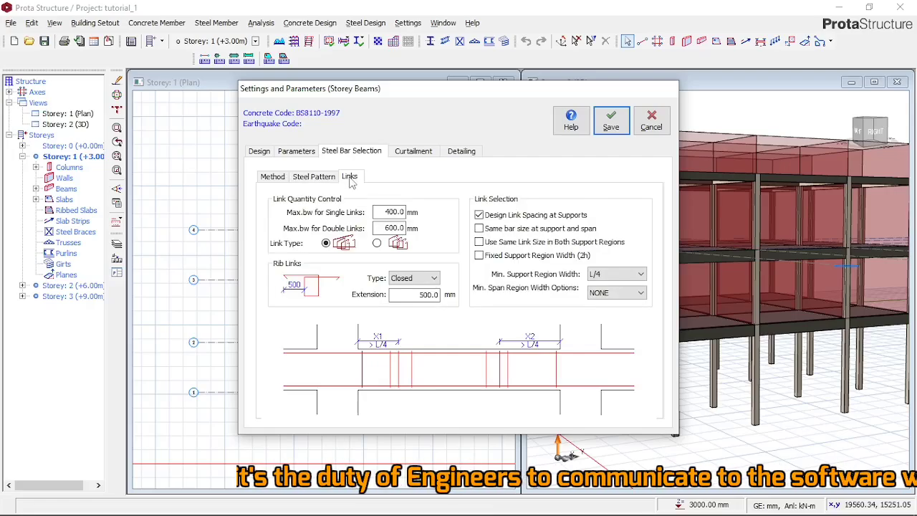
left_click(323, 180)
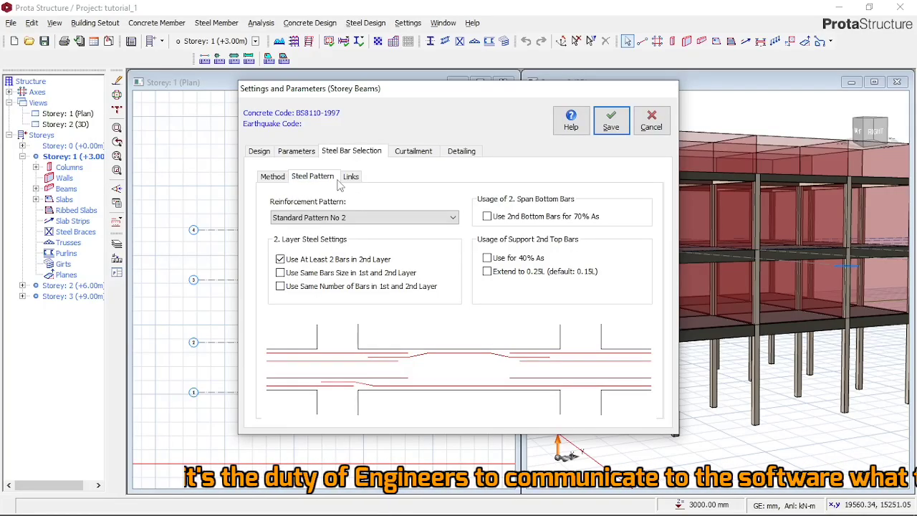
left_click(278, 178)
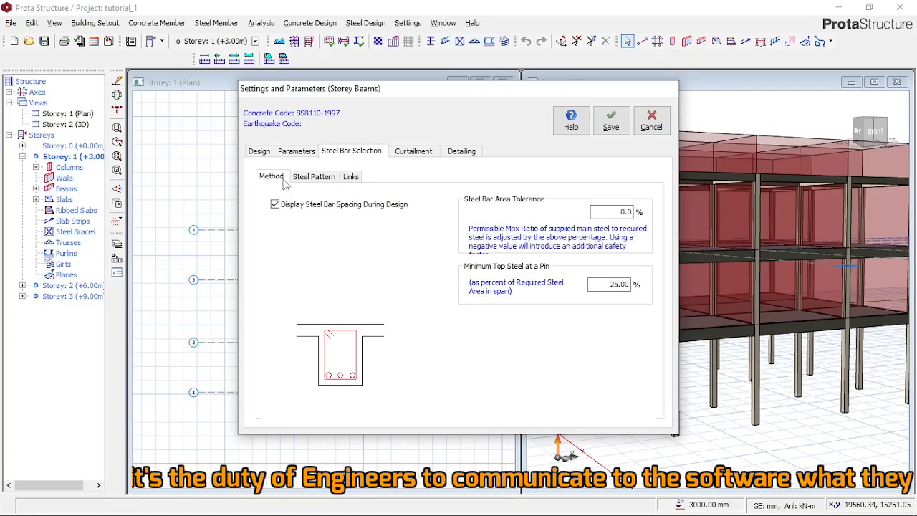
left_click(407, 152)
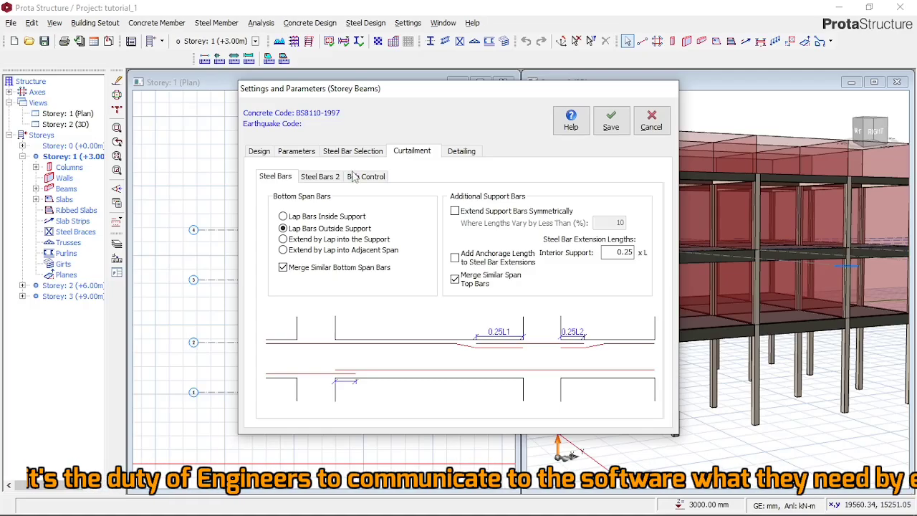
left_click(467, 152)
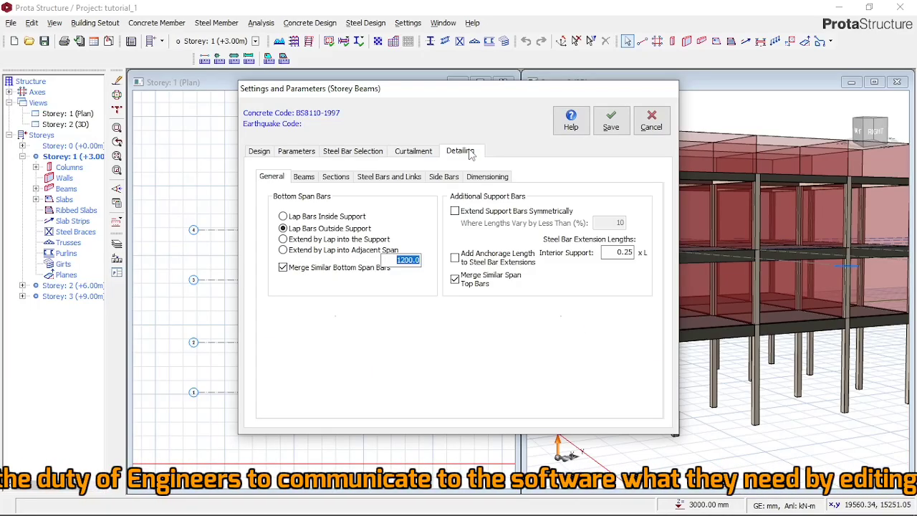
left_click(307, 178)
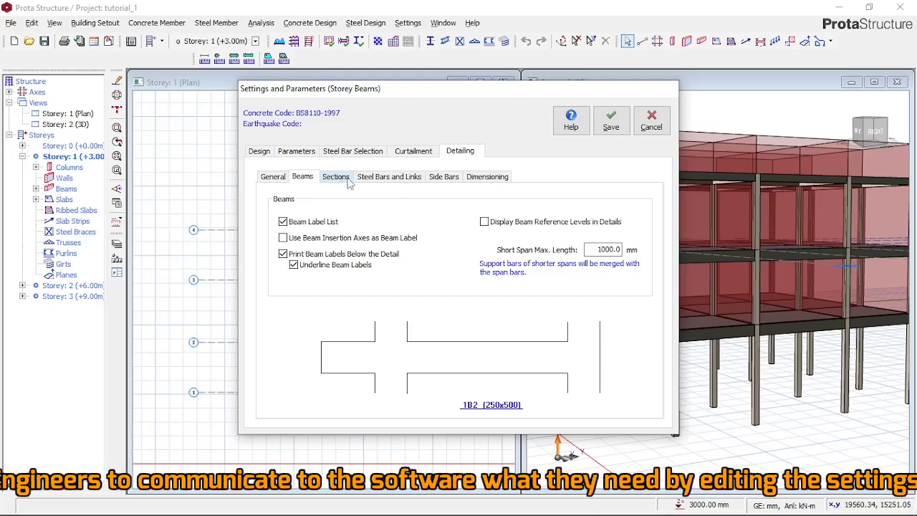
- Set the beam section detailing to Span Section Only with section labels in the (1,2,3, ...) style
left_click(336, 177)
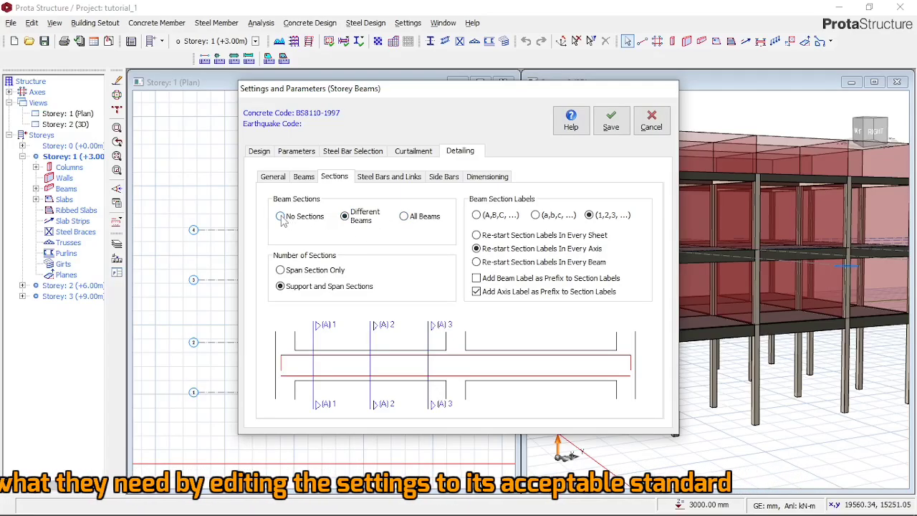
left_click(284, 274)
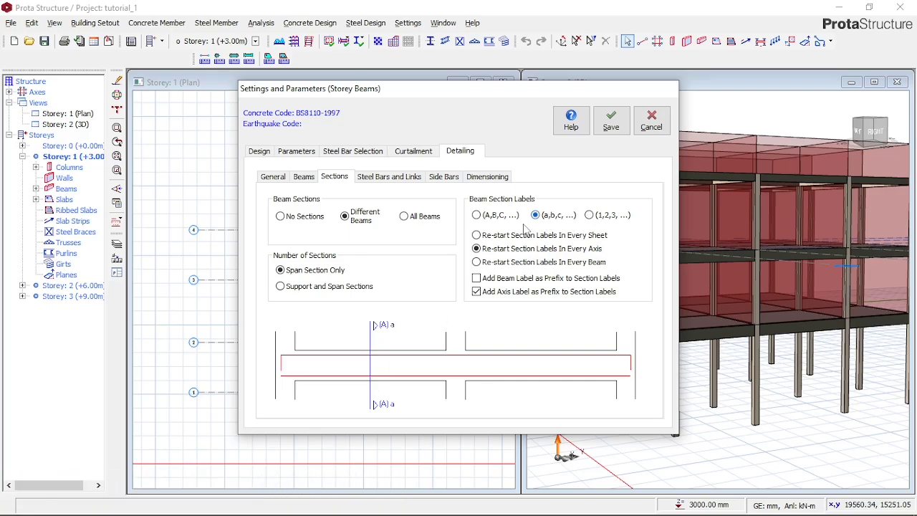
left_click(480, 216)
left_click(589, 216)
- Turn off IStructE style annotation for bars in beam sections and check the side bar arrangement settings
left_click(387, 180)
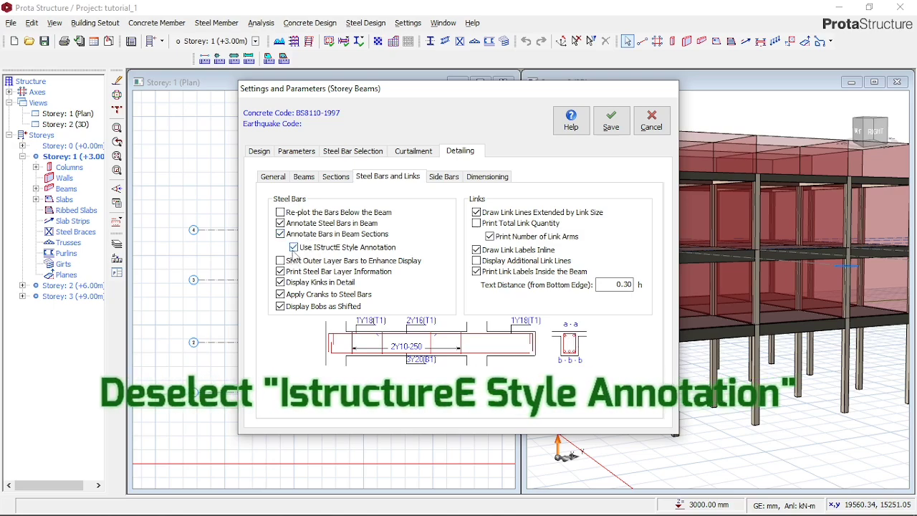
left_click(294, 247)
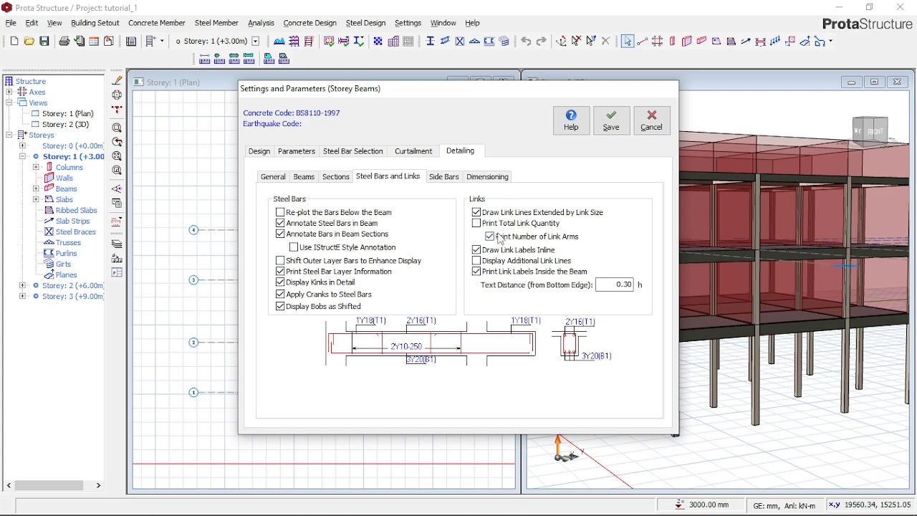
left_click(445, 180)
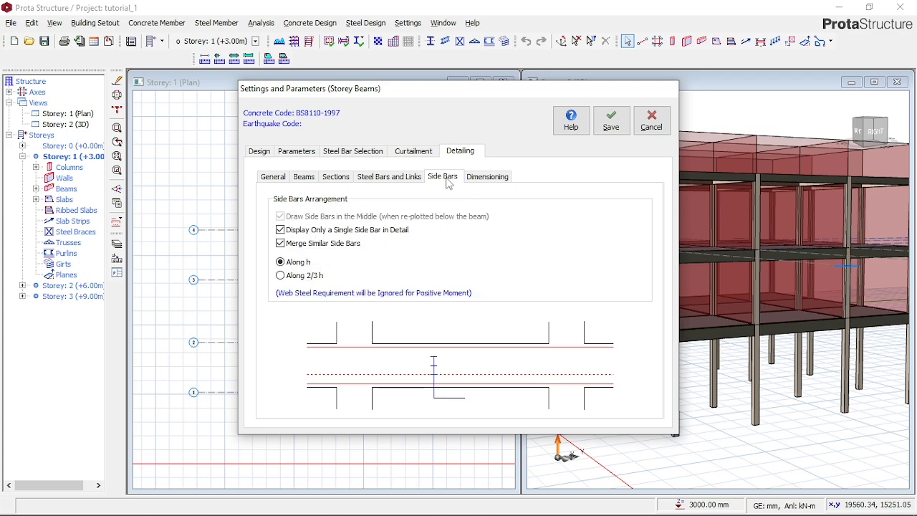
- Toggle printing the number of link arms off and back on in the beam link detailing
left_click(390, 181)
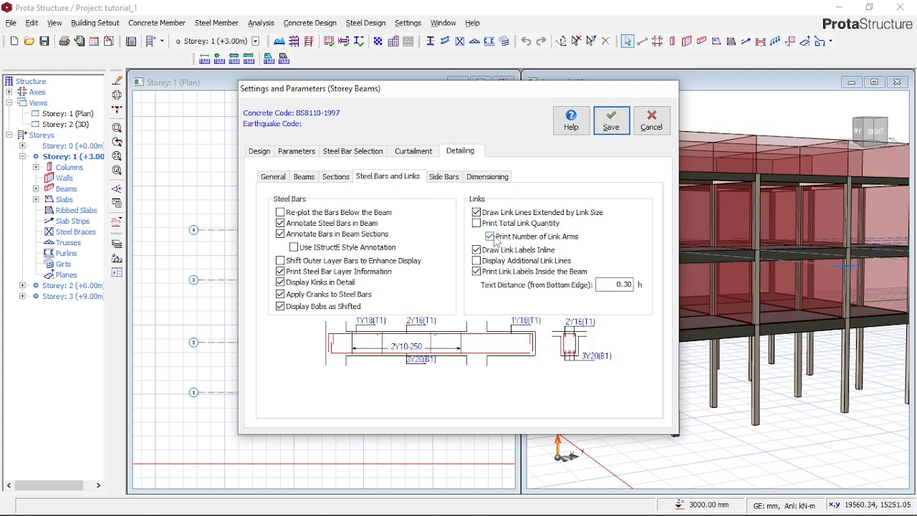
left_click(493, 236)
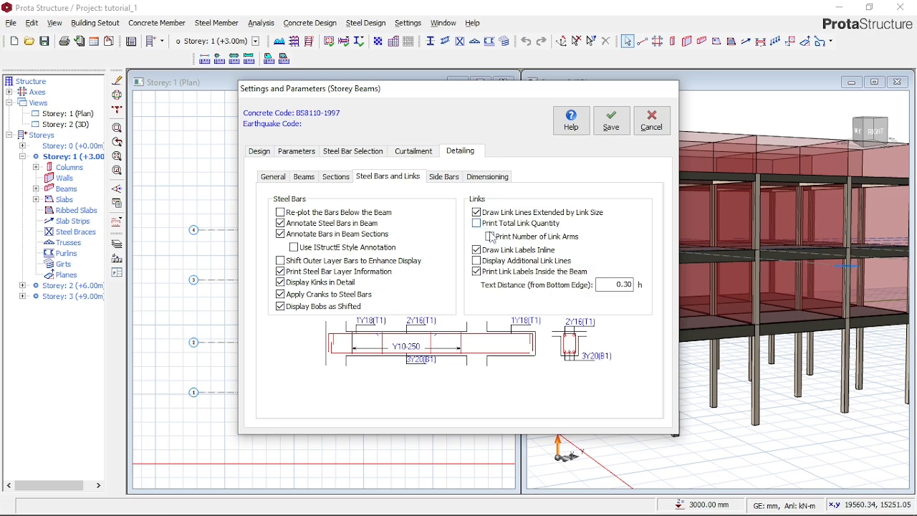
left_click(493, 236)
left_click(490, 237)
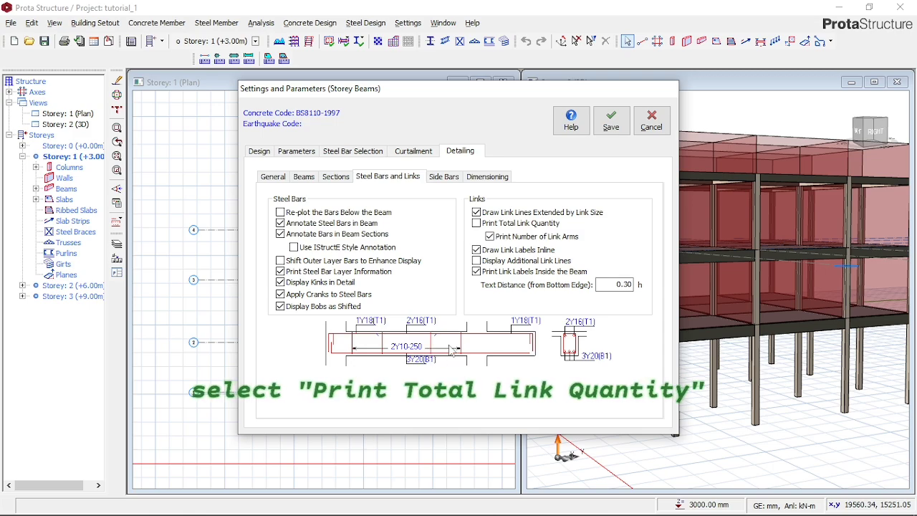
- Turn on printing of the total link quantity, check the side bar and dimensioning options, and save the storey beam settings
left_click(476, 223)
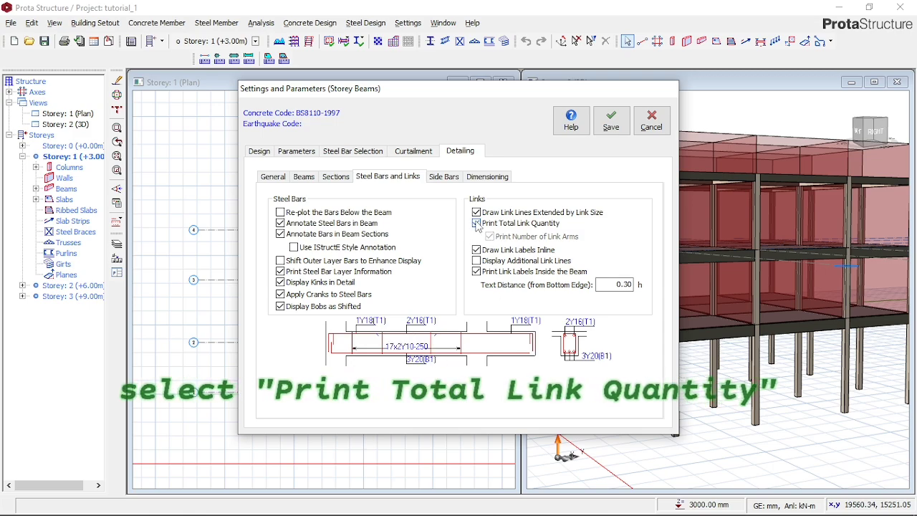
left_click(444, 176)
left_click(488, 177)
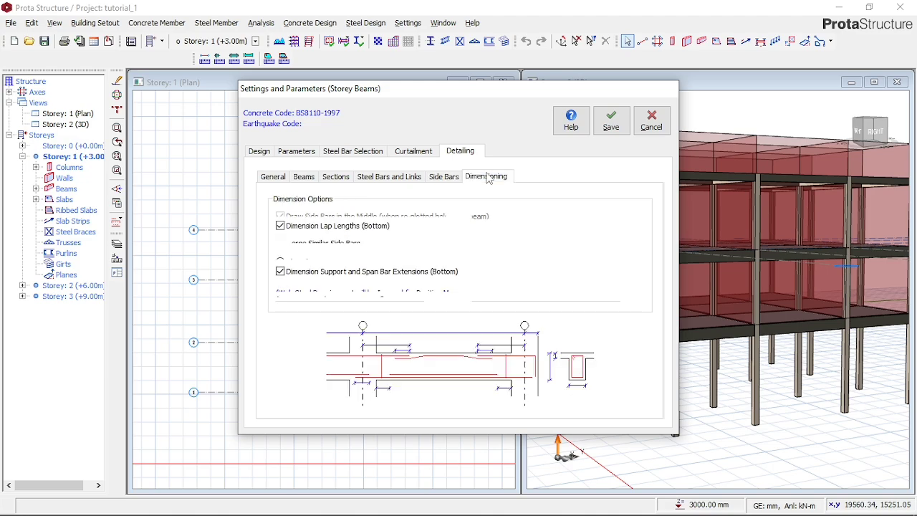
left_click(599, 127)
left_click(502, 309)
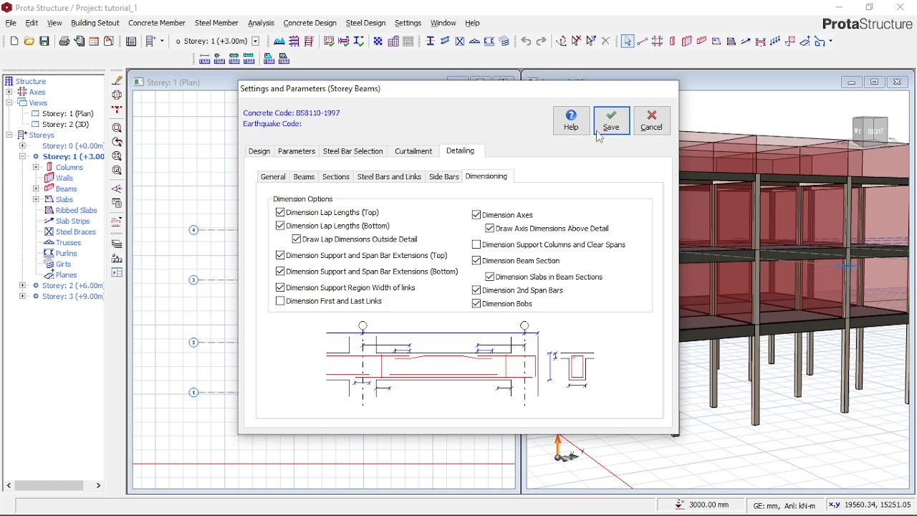
key("Return")
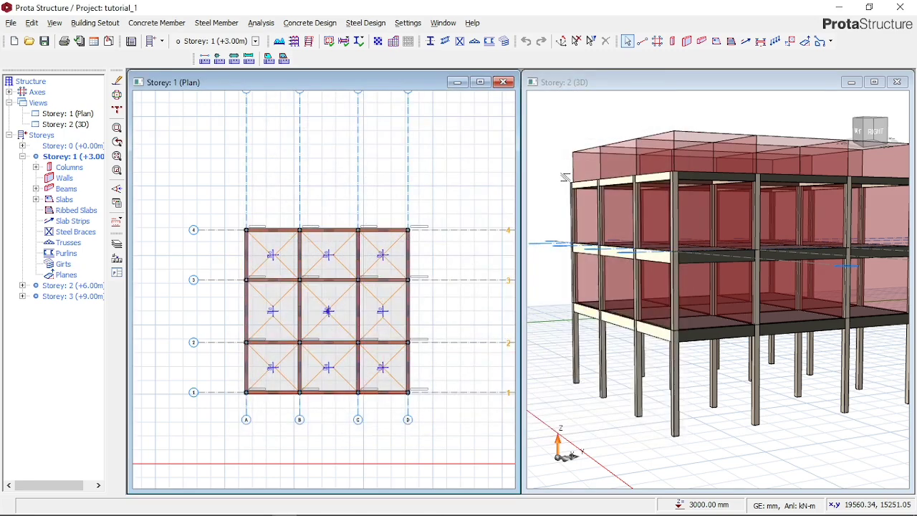
- Run the batch reinforcement design of the storey beams for all storeys with all bars re-selected
left_click(345, 43)
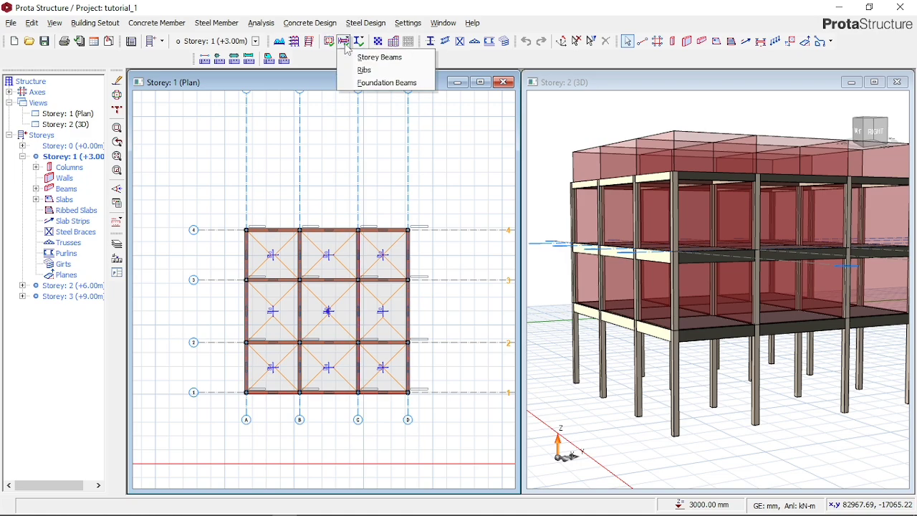
left_click(345, 41)
left_click(274, 24)
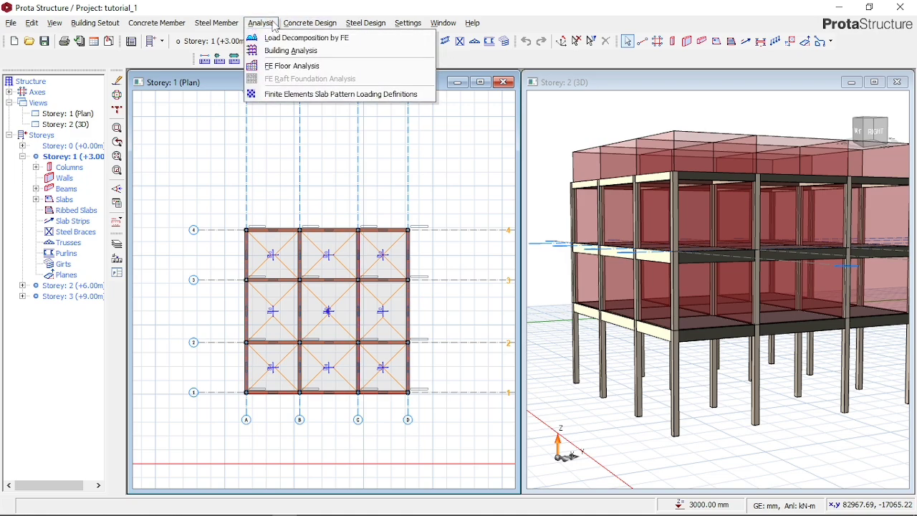
mouse_move(311, 26)
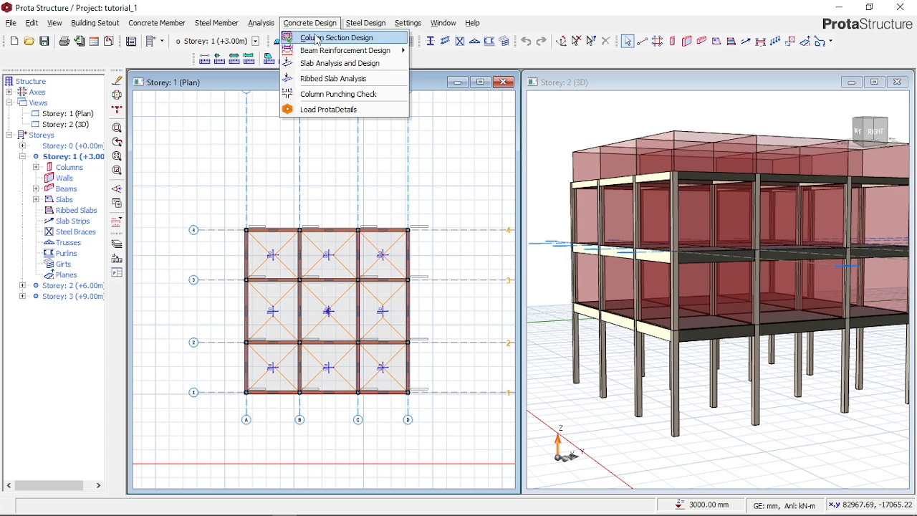
mouse_move(313, 53)
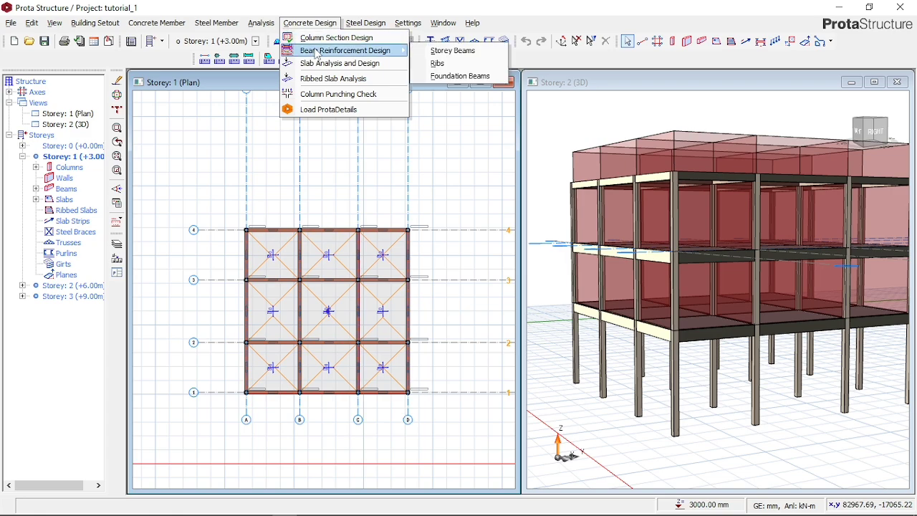
left_click(432, 53)
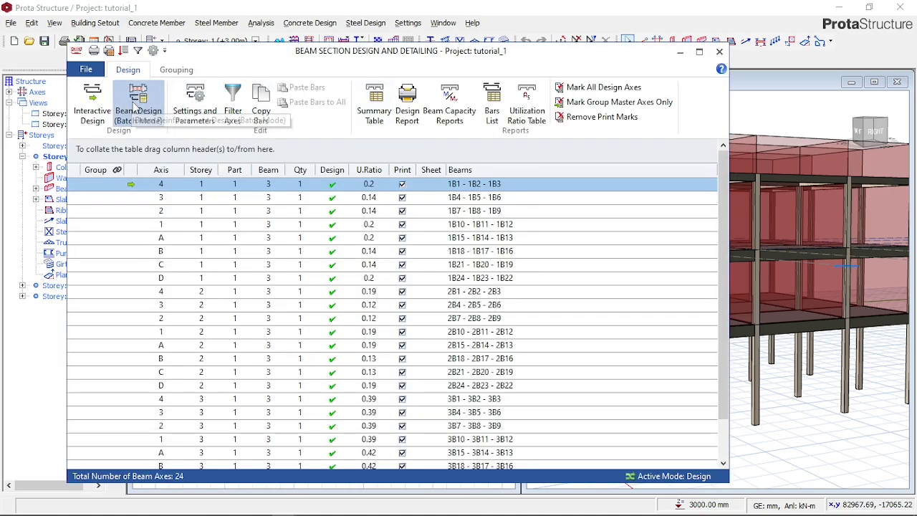
left_click(133, 114)
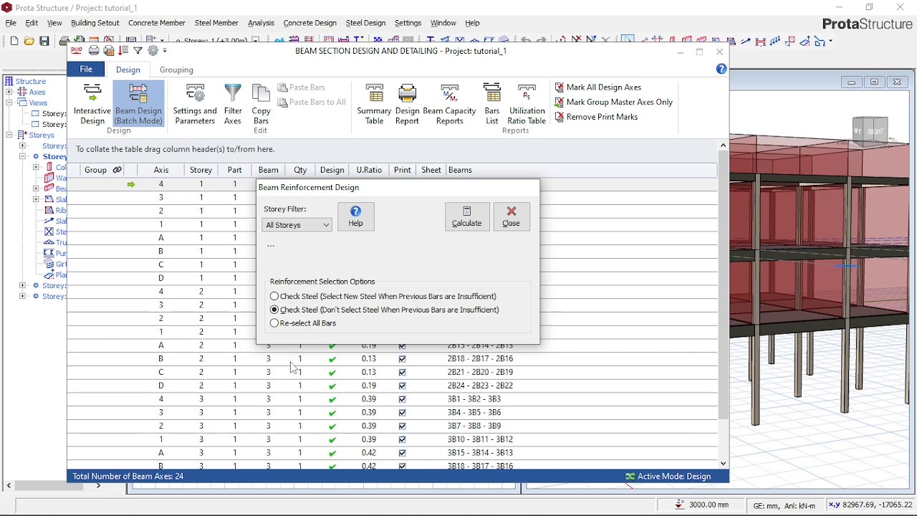
left_click(287, 324)
left_click(468, 225)
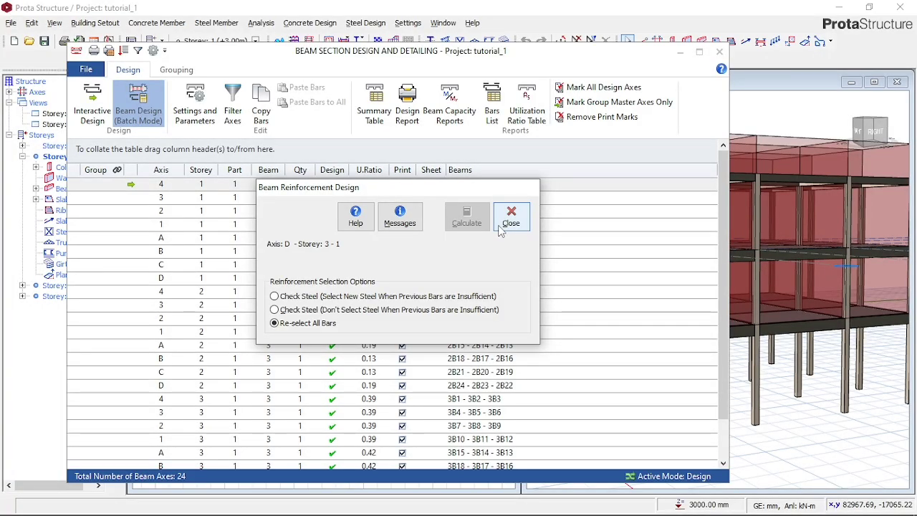
left_click(510, 217)
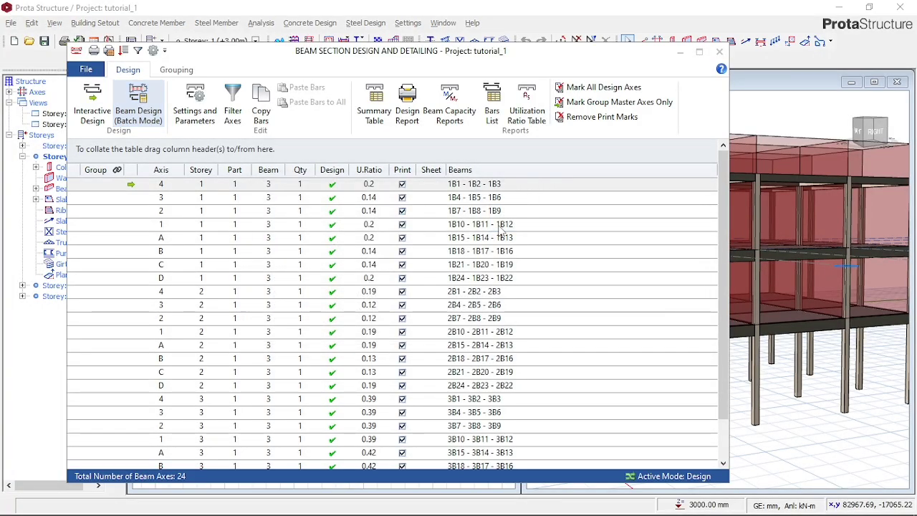
- Examine the detail drawing of the axis 4 beams on storey 1, checking the elevation, link labels and beam section
left_click(478, 188)
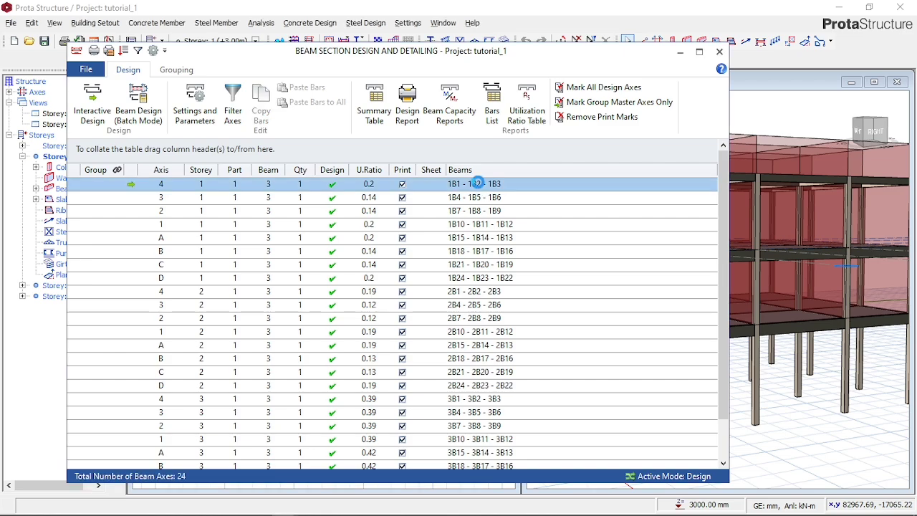
double_click(479, 184)
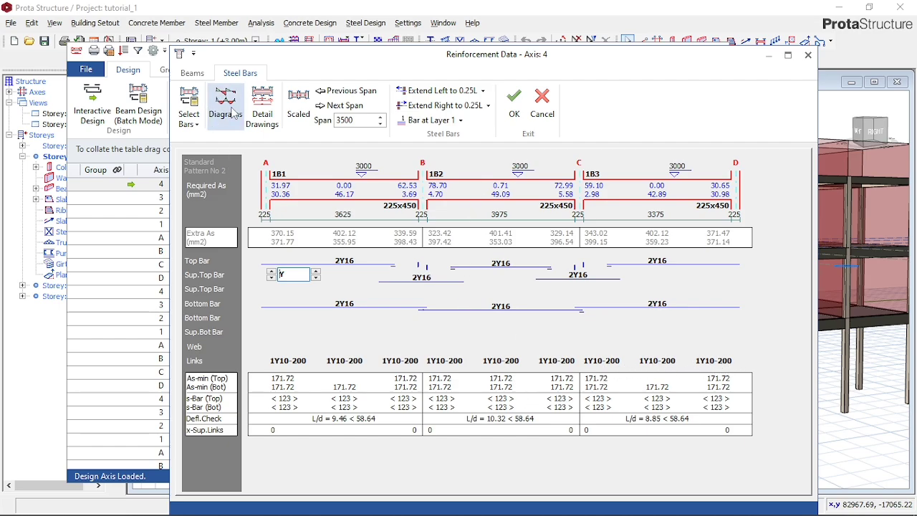
left_click(262, 108)
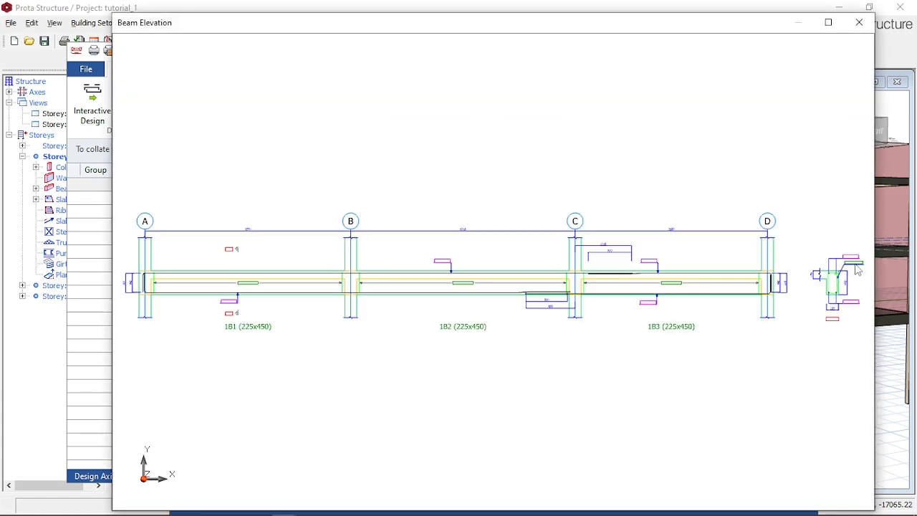
scroll(837, 268, "up", 5)
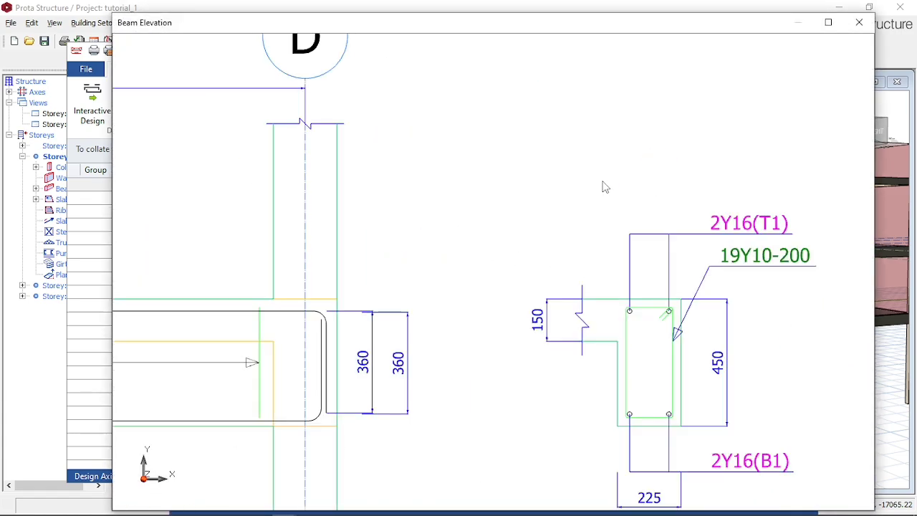
scroll(604, 187, "down", 5)
scroll(739, 258, "up", 5)
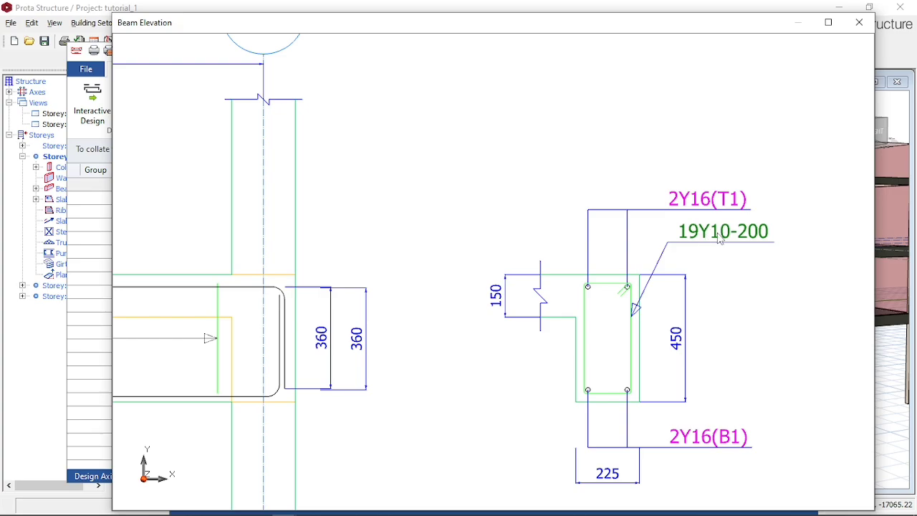
scroll(778, 238, "down", 3)
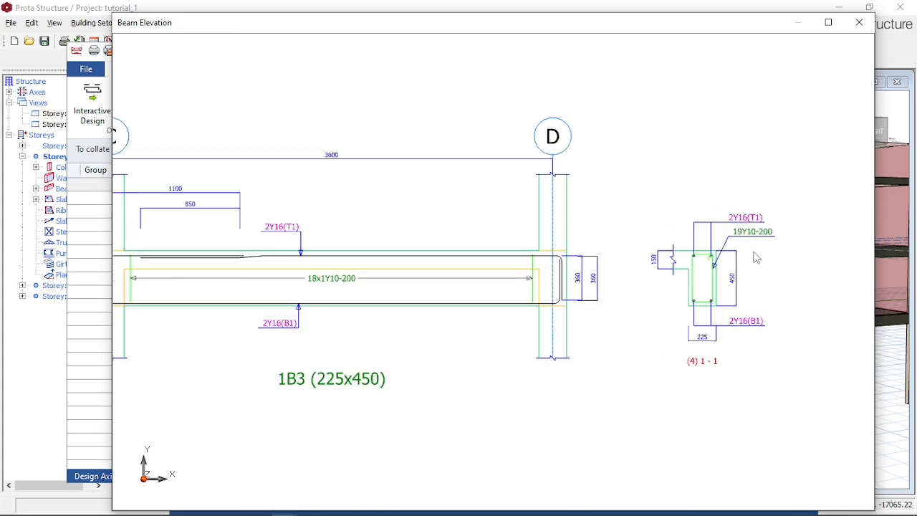
scroll(752, 258, "down", 2)
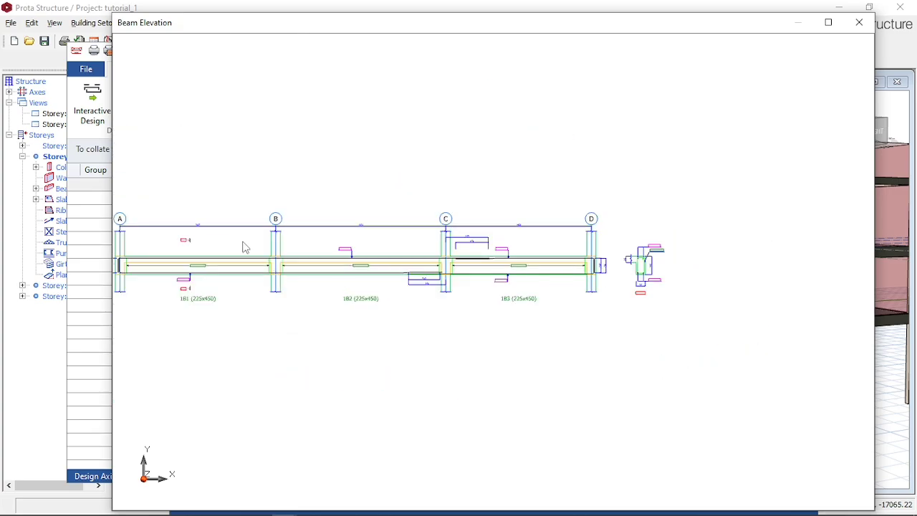
scroll(205, 254, "up", 5)
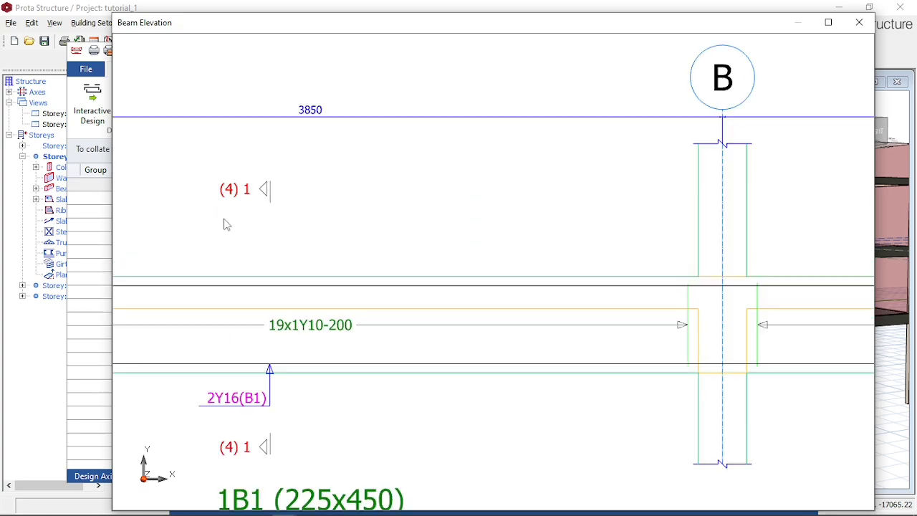
scroll(288, 287, "down", 5)
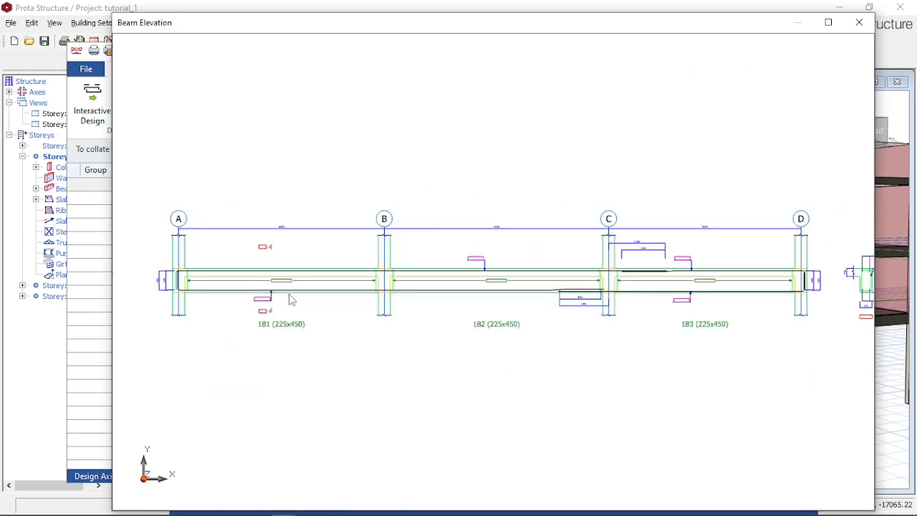
- Close the detail drawing, accept the axis 4 reinforcement data and leave the beam section design
left_click(859, 22)
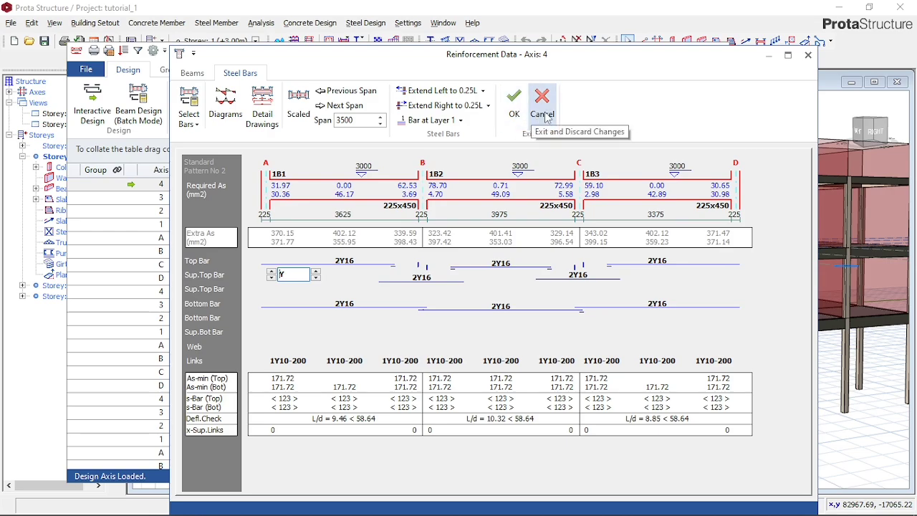
left_click(521, 112)
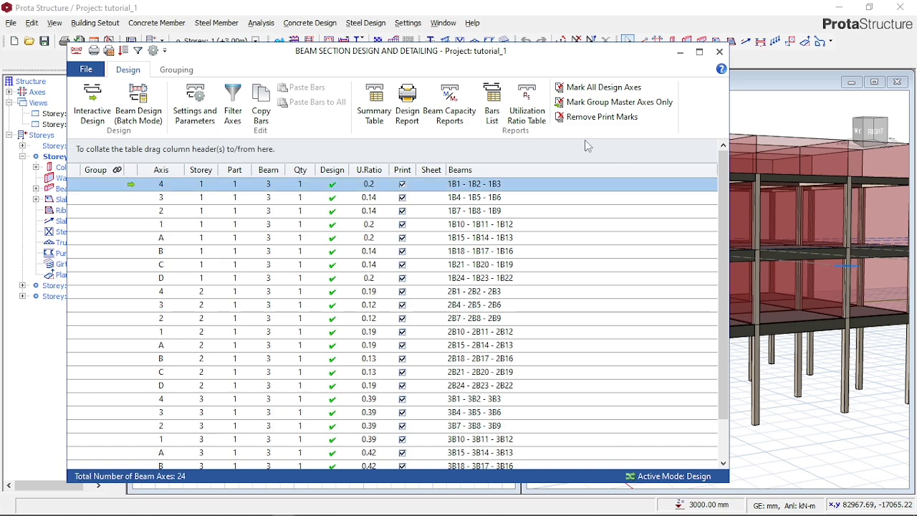
left_click(719, 52)
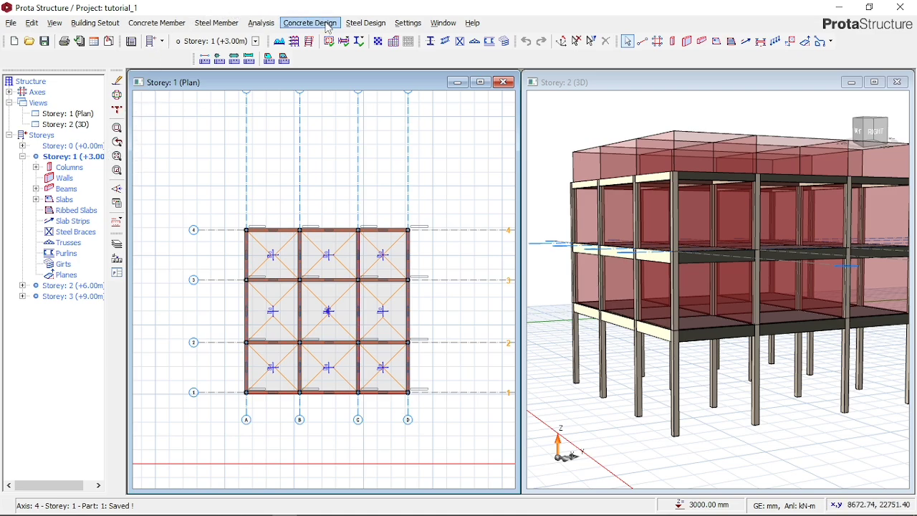
left_click(408, 23)
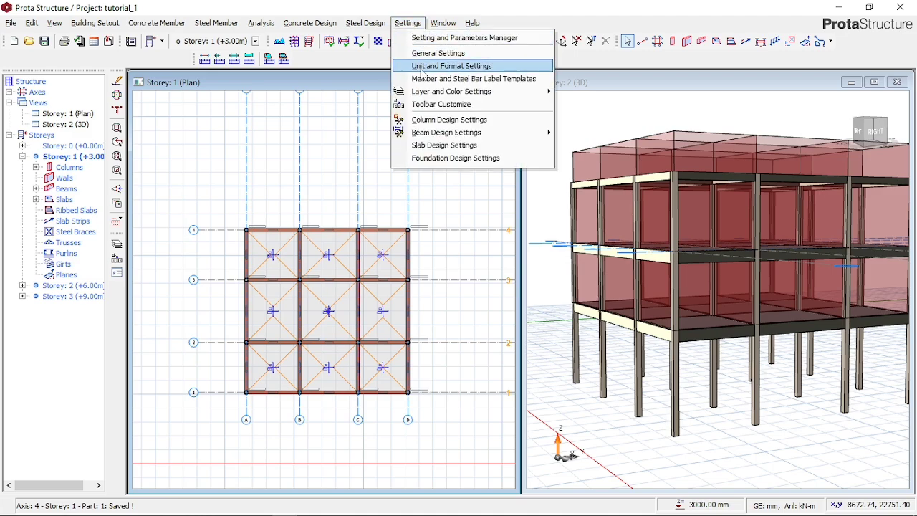
mouse_move(428, 89)
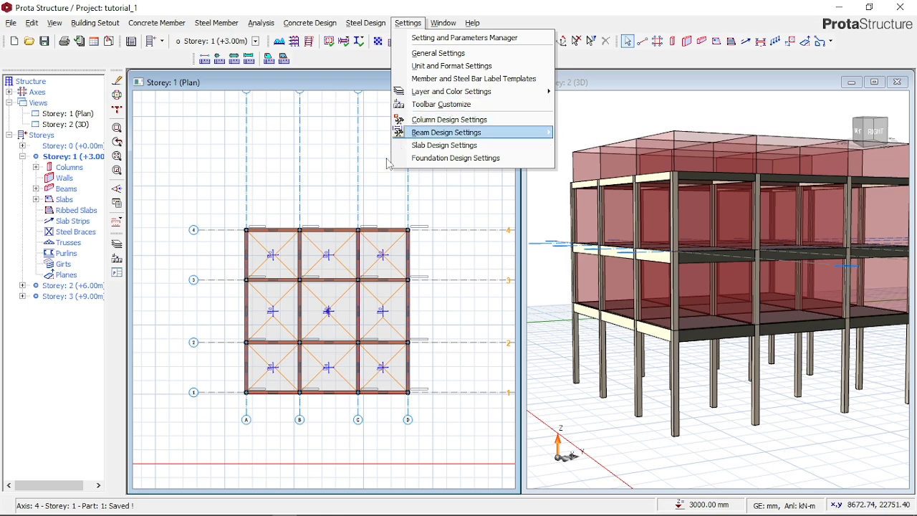
left_click(224, 188)
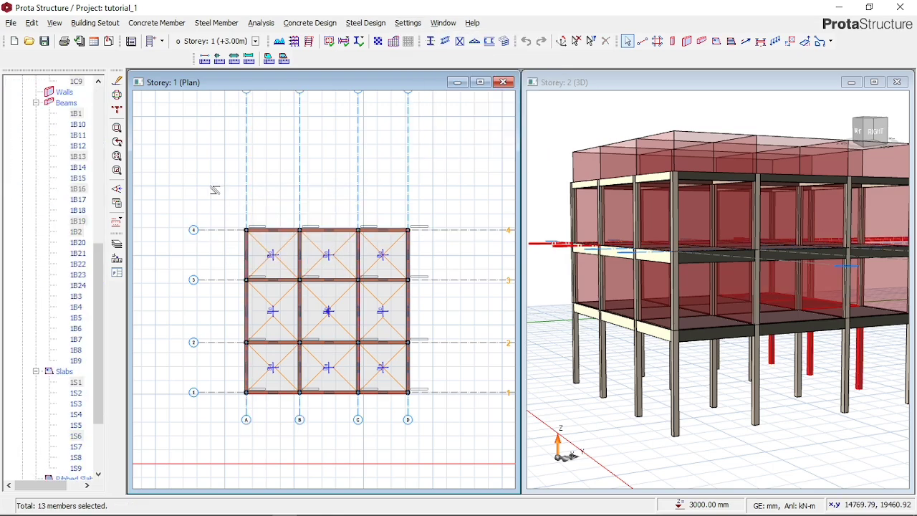
key("Escape")
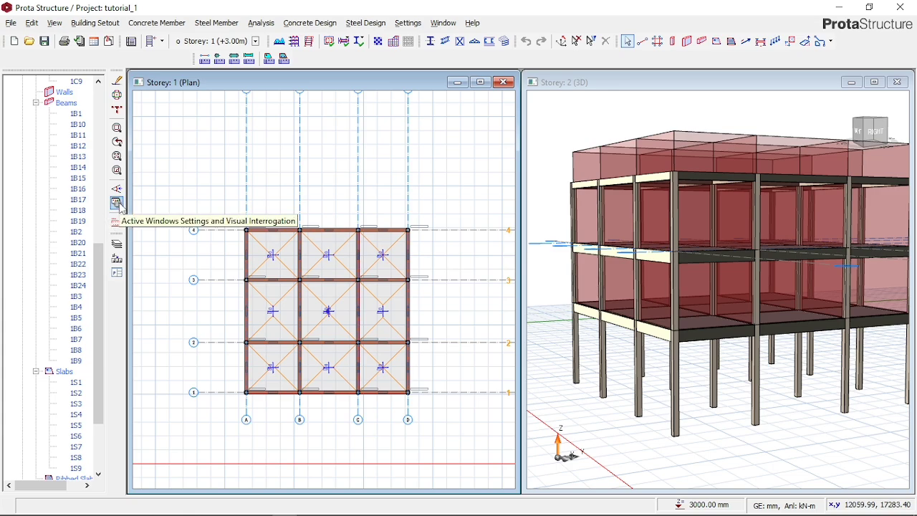
- Recolour the members in the storey 1 plan by Design Status and inspect the beams and columns
left_click(96, 23)
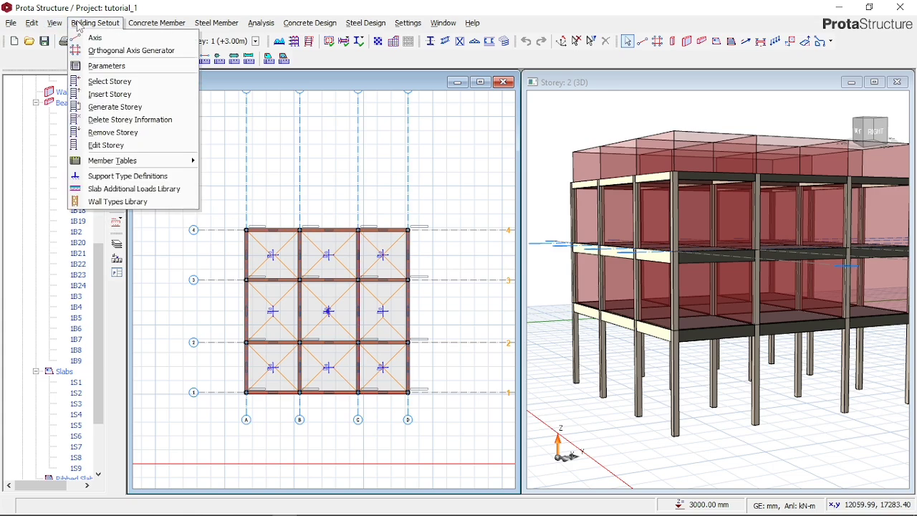
left_click(51, 25)
left_click(53, 25)
left_click(55, 24)
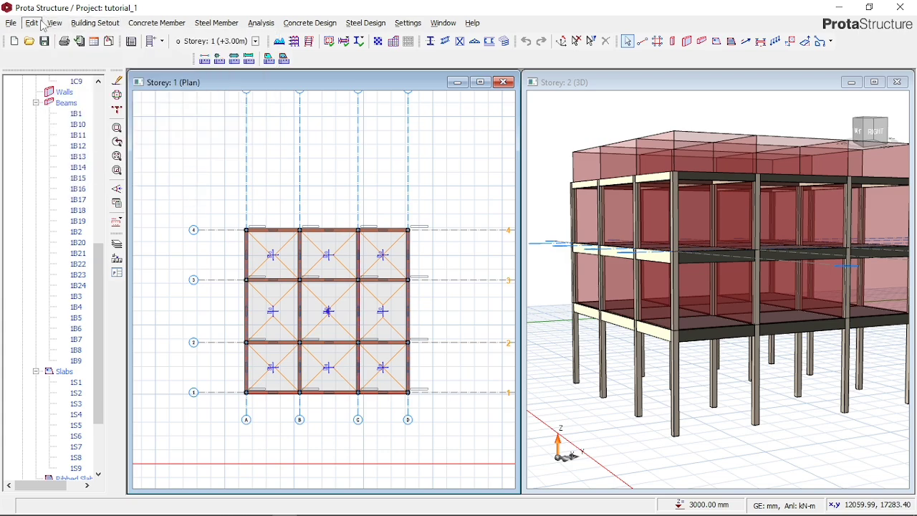
left_click(56, 25)
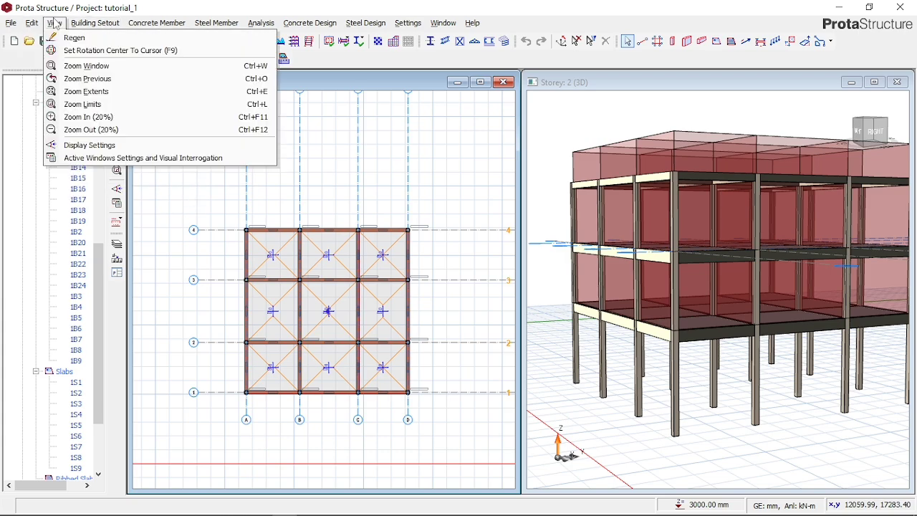
left_click(79, 161)
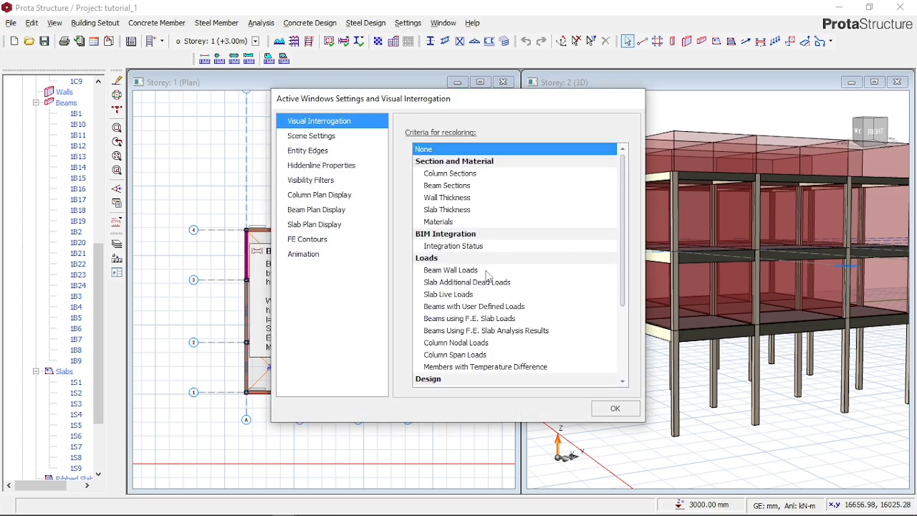
scroll(487, 276, "down", 3)
left_click(463, 283)
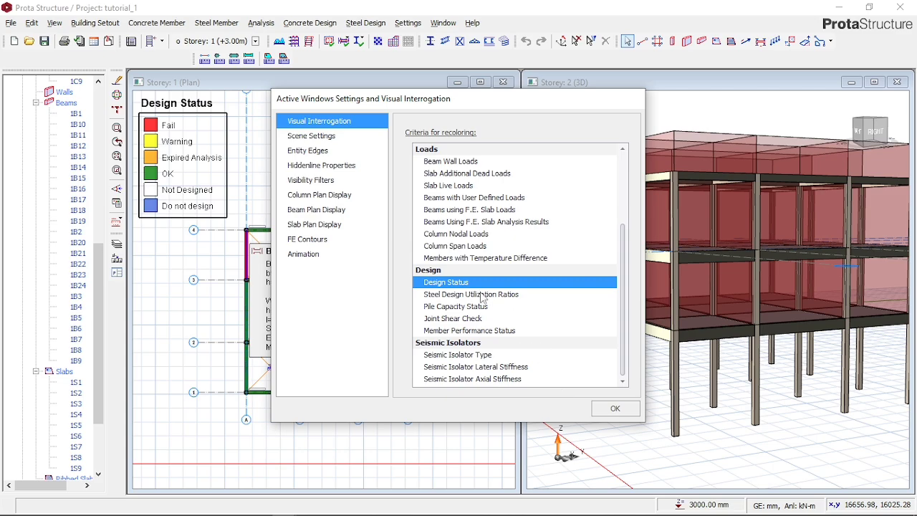
left_click(606, 409)
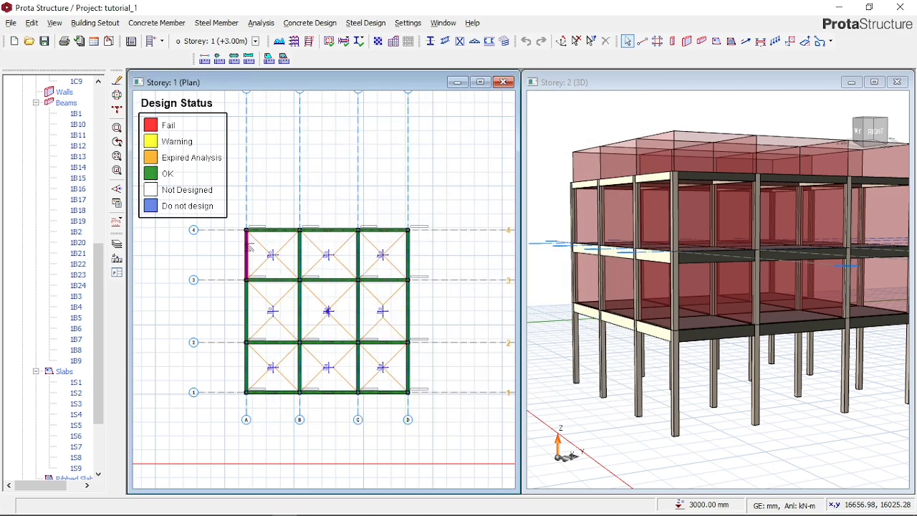
scroll(255, 305, "up", 3)
scroll(200, 298, "down", 1)
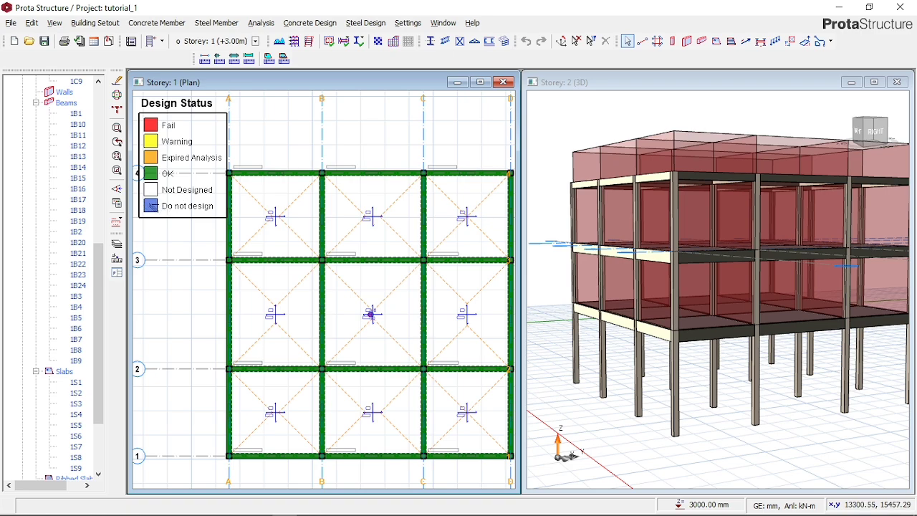
scroll(246, 330, "down", 2)
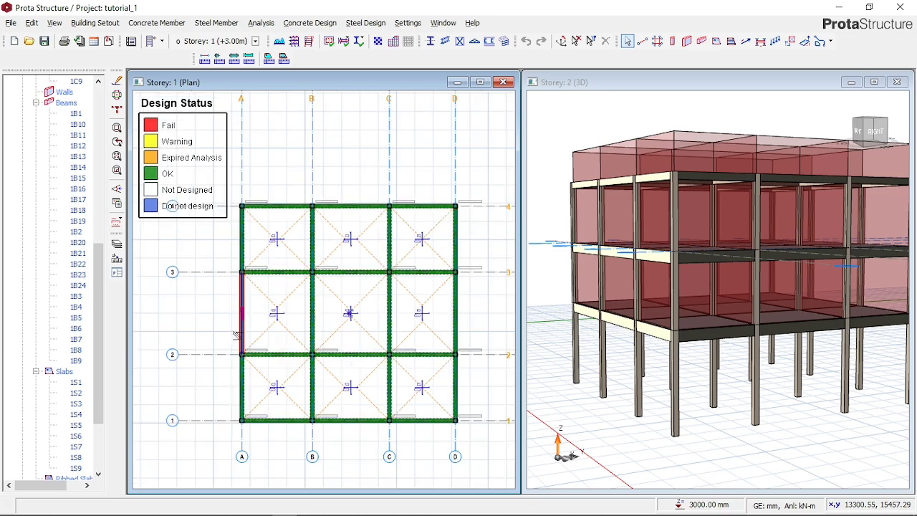
scroll(333, 319, "up", 2)
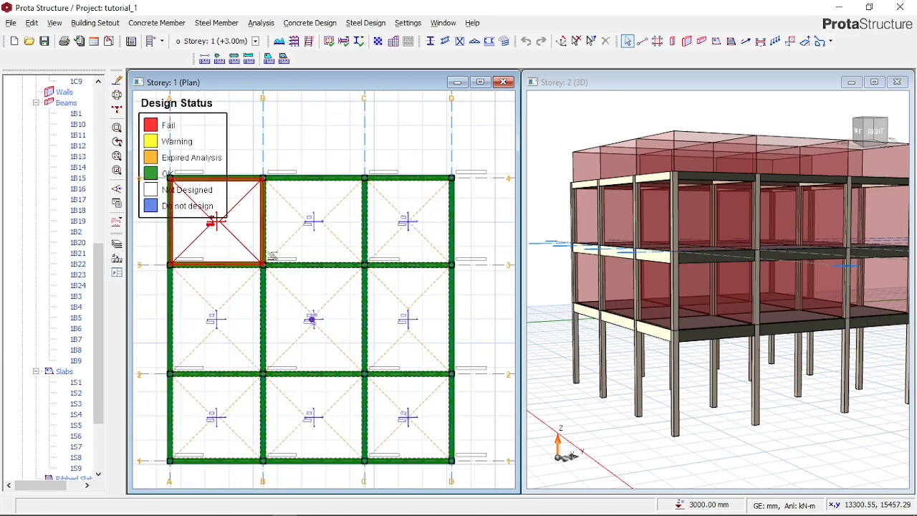
scroll(387, 270, "down", 2)
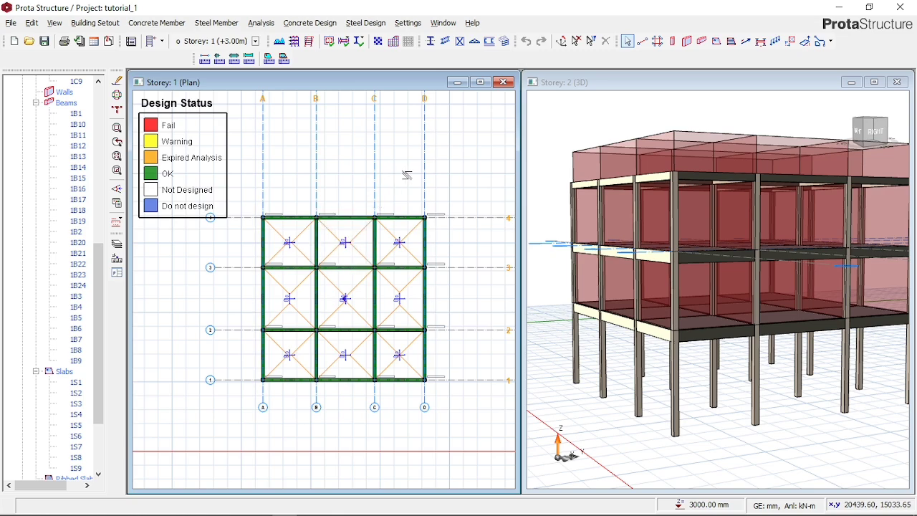
- Recolour the members in the storey 2 3D view by Design Status and view the whole building
left_click(578, 120)
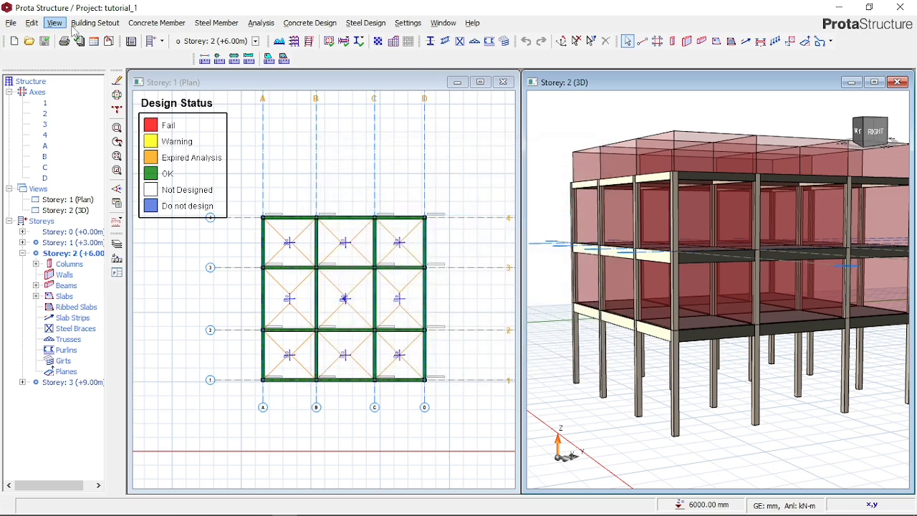
left_click(63, 23)
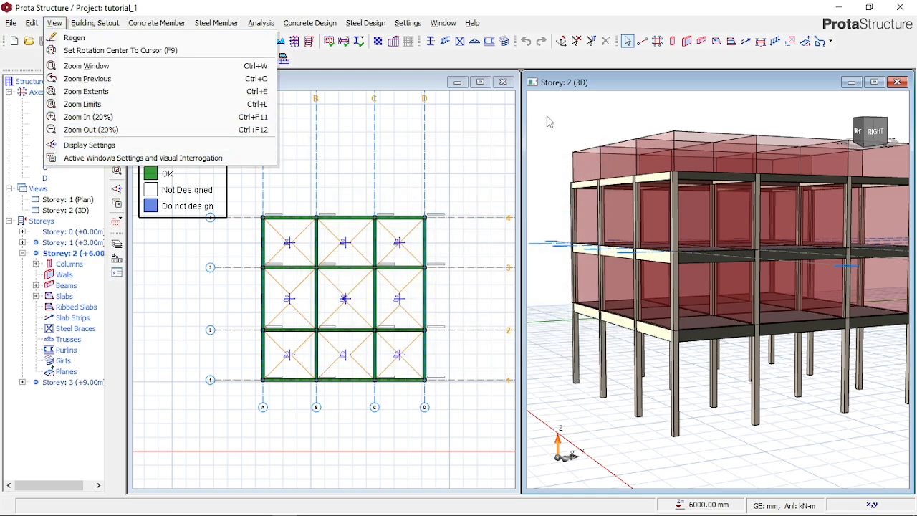
left_click(113, 158)
left_click_drag(606, 95, 592, 101)
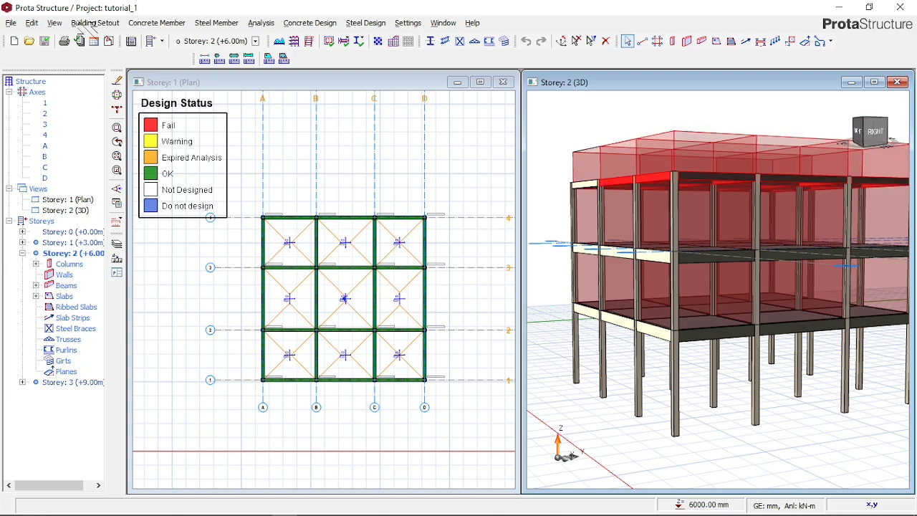
left_click(64, 28)
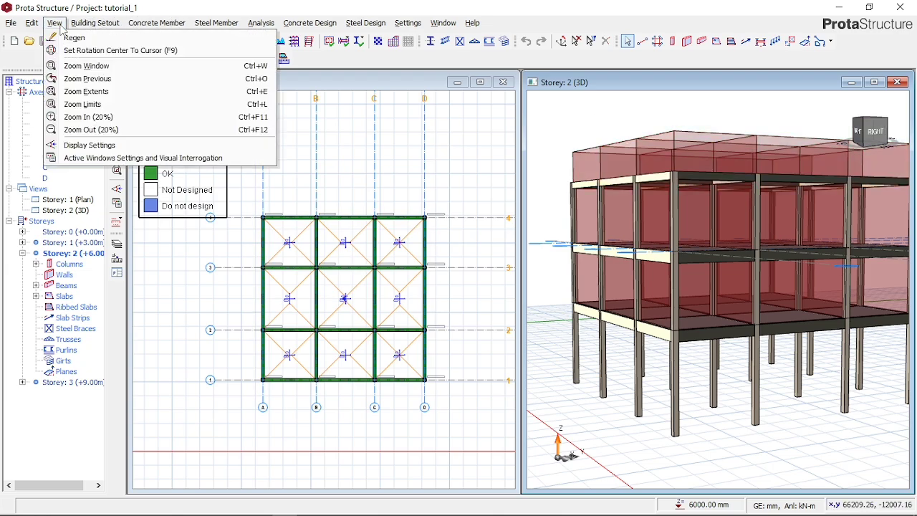
left_click(79, 159)
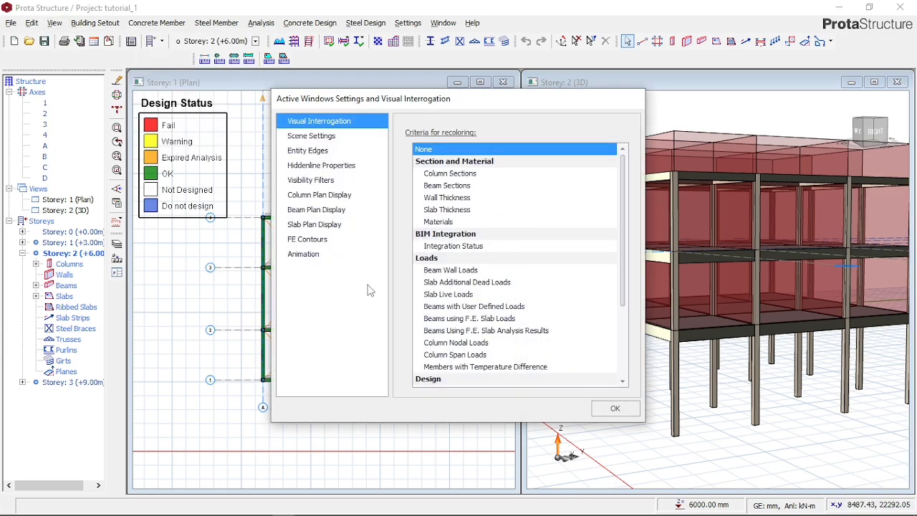
scroll(493, 342, "down", 1)
left_click(465, 356)
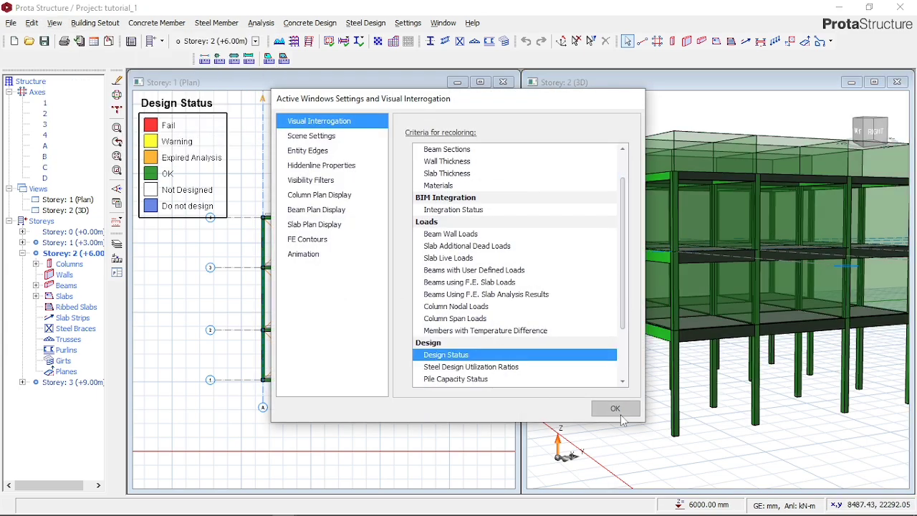
left_click(617, 408)
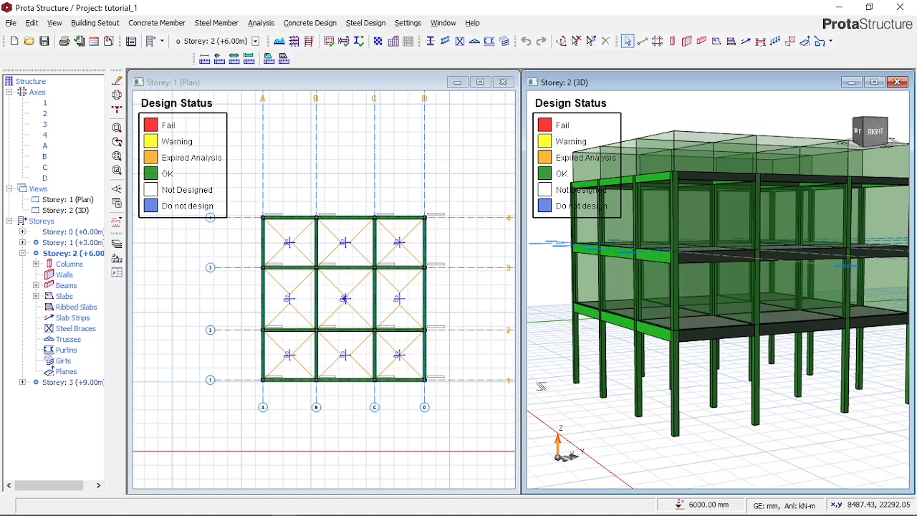
scroll(556, 385, "down", 3)
scroll(609, 353, "up", 1)
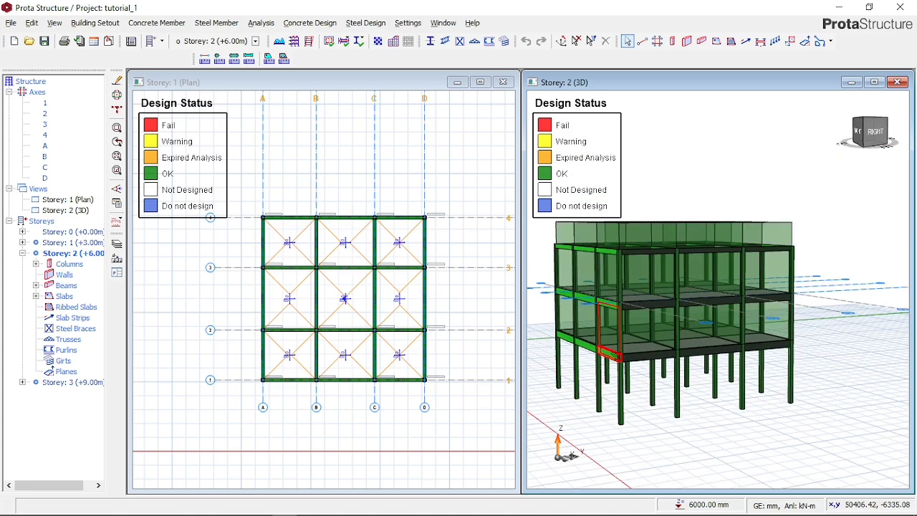
- Review the axis 4 reinforcement data through the section design of beam 1B1 on storey 1, discarding any changes
left_click(290, 201)
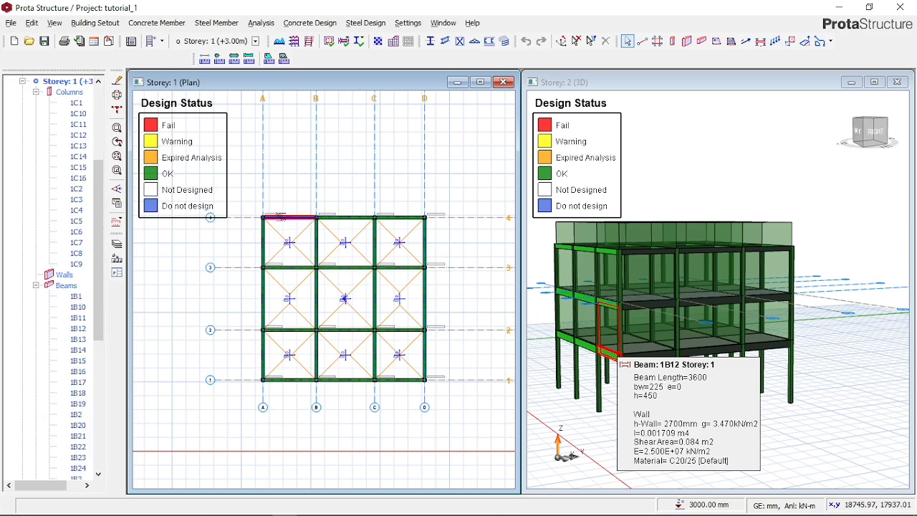
left_click(283, 218)
right_click(315, 216)
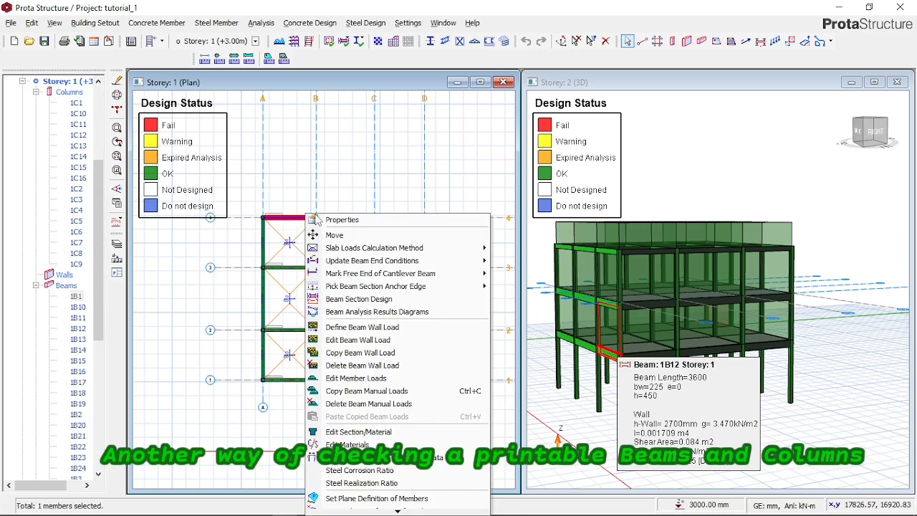
left_click(372, 301)
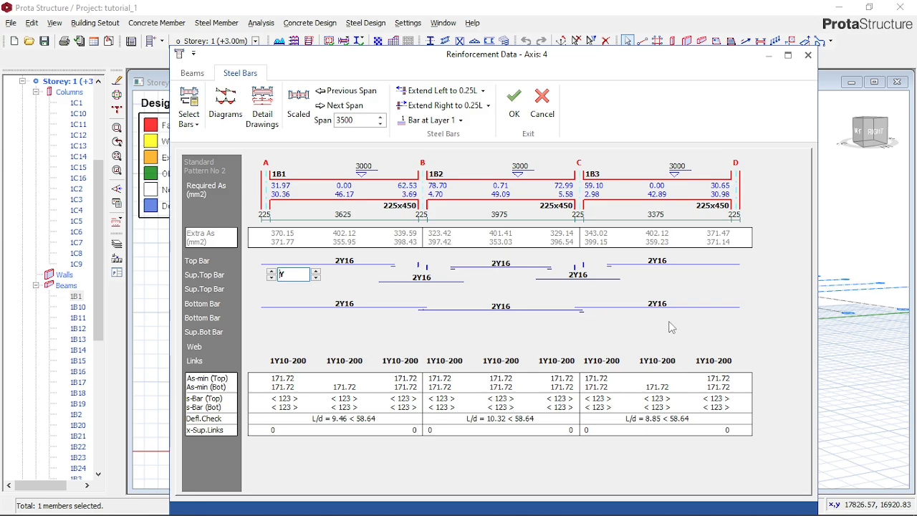
left_click(536, 108)
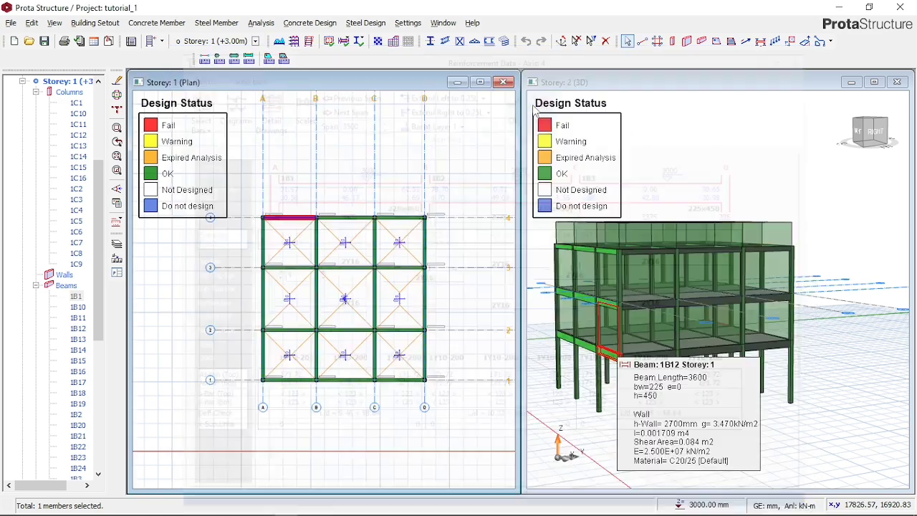
- Open the section design of the axis 3 beams on storey 1 and check the beam cross-section in its detail drawing
right_click(286, 266)
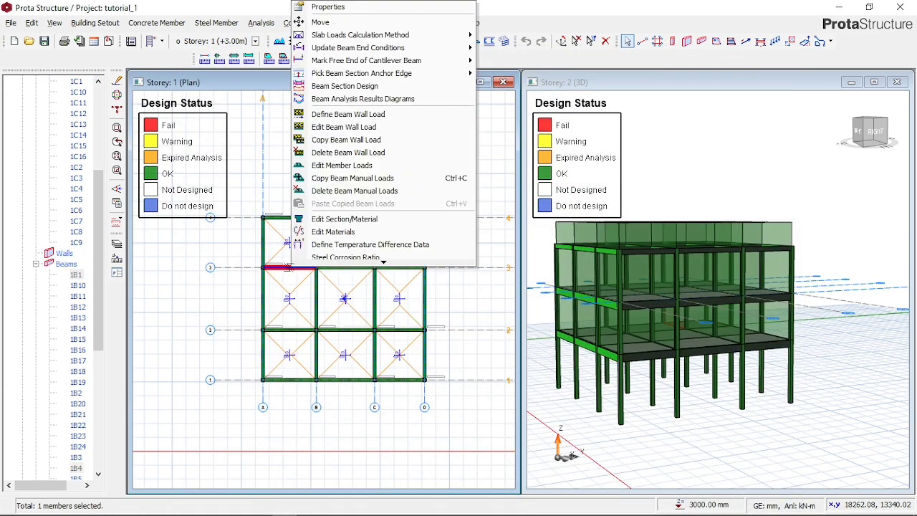
left_click(323, 86)
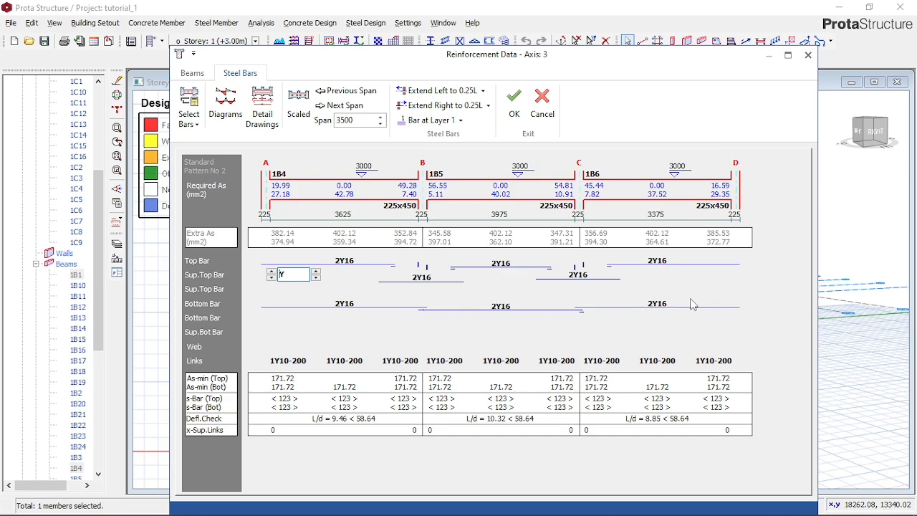
left_click(269, 113)
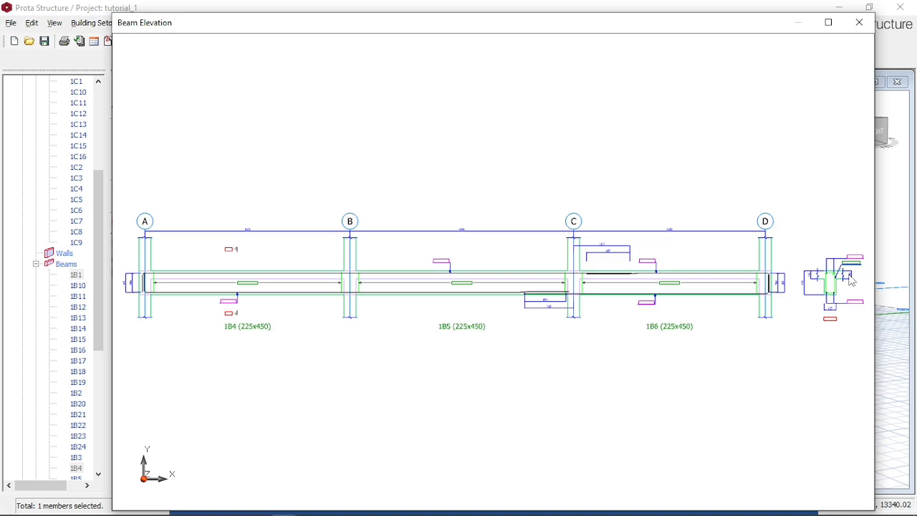
scroll(851, 281, "up", 5)
scroll(433, 317, "down", 2)
scroll(585, 272, "down", 5)
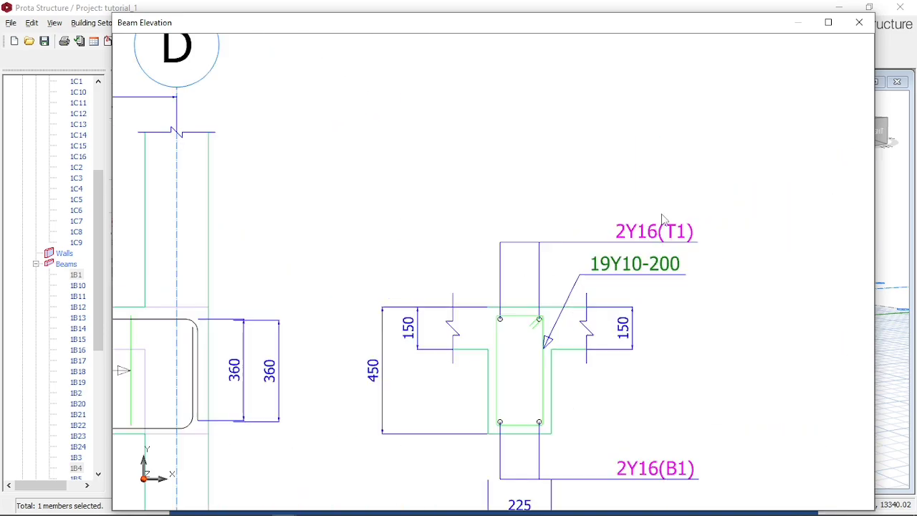
- Examine the bar and link labels along beams 1B4, 1B5 and 1B6 in the elevation and close the drawing
scroll(473, 242, "up", 4)
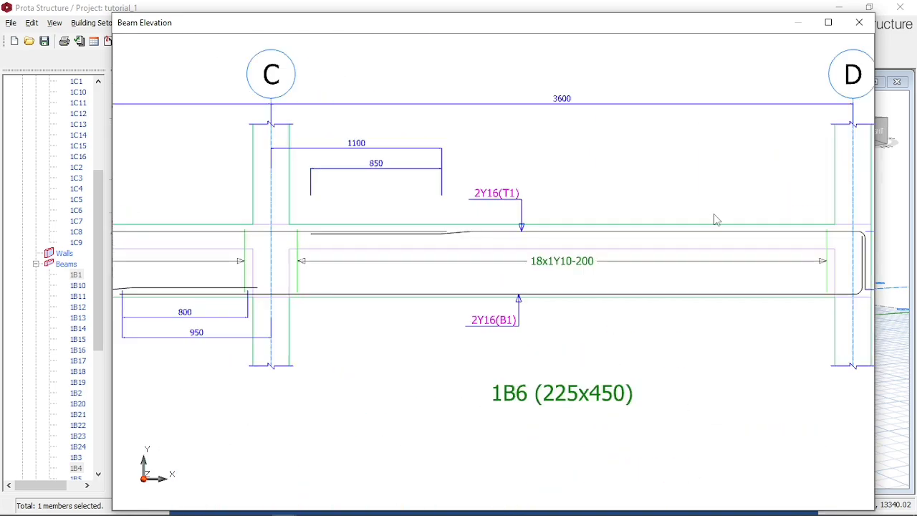
scroll(681, 224, "down", 4)
scroll(224, 239, "up", 3)
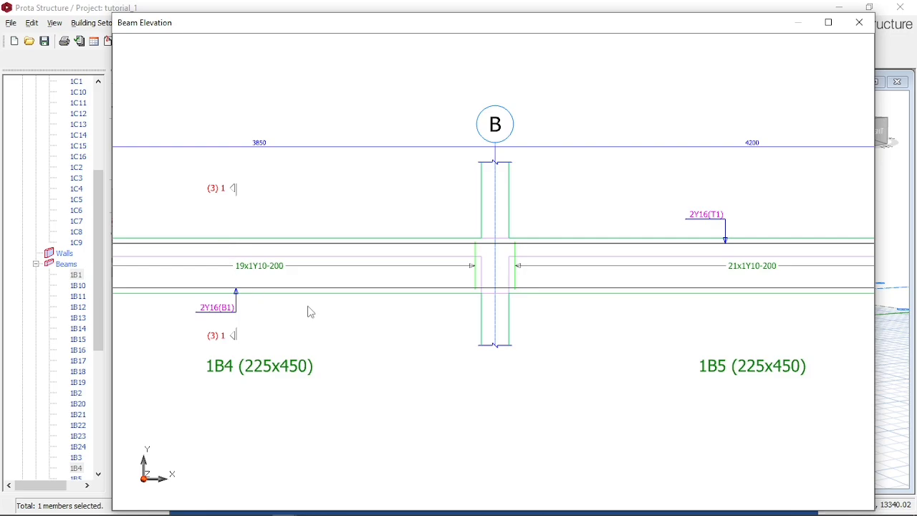
scroll(311, 313, "down", 5)
scroll(682, 308, "up", 3)
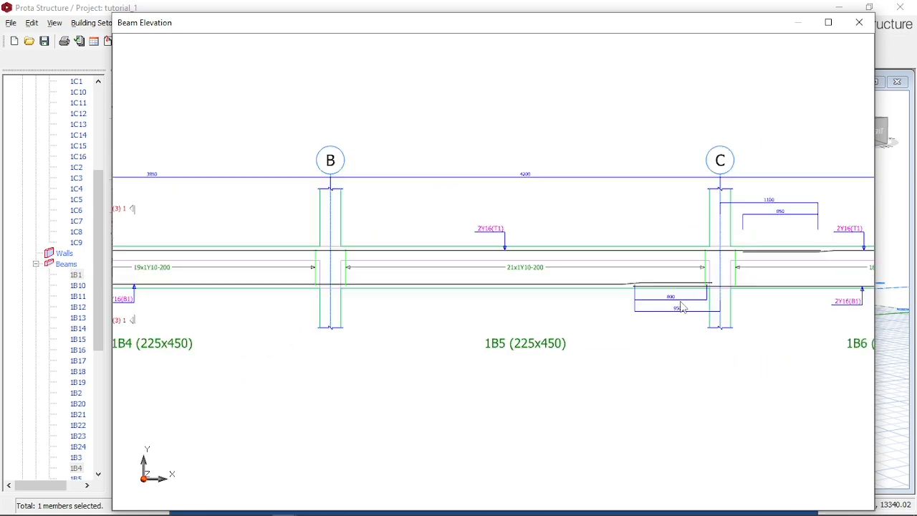
scroll(682, 308, "up", 3)
scroll(435, 278, "down", 3)
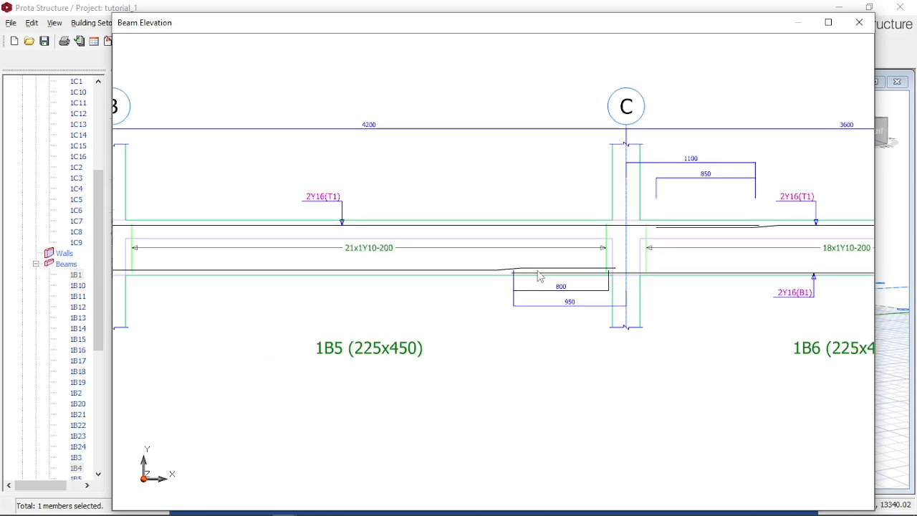
scroll(522, 286, "down", 3)
left_click(856, 27)
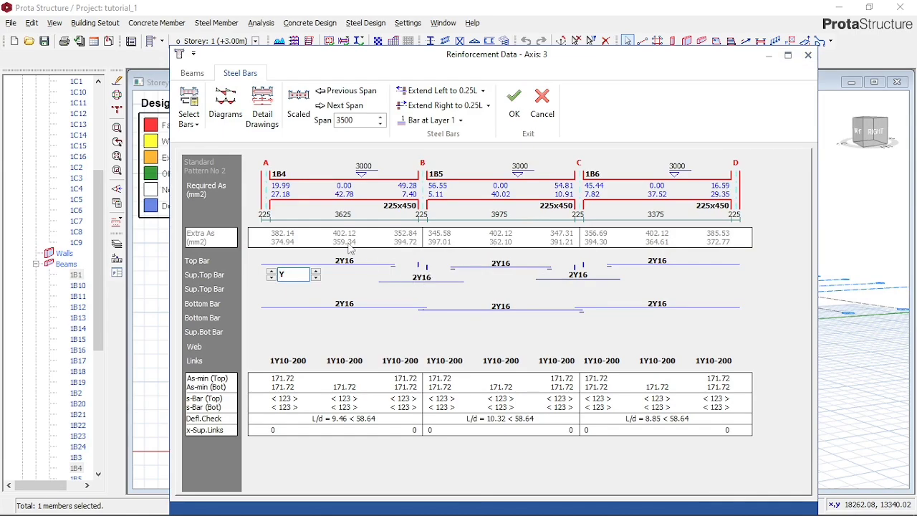
- Reopen the axis 3 detail drawing, check the bottom bar lap dimensions near axis C, and leave the section design without saving
left_click(258, 104)
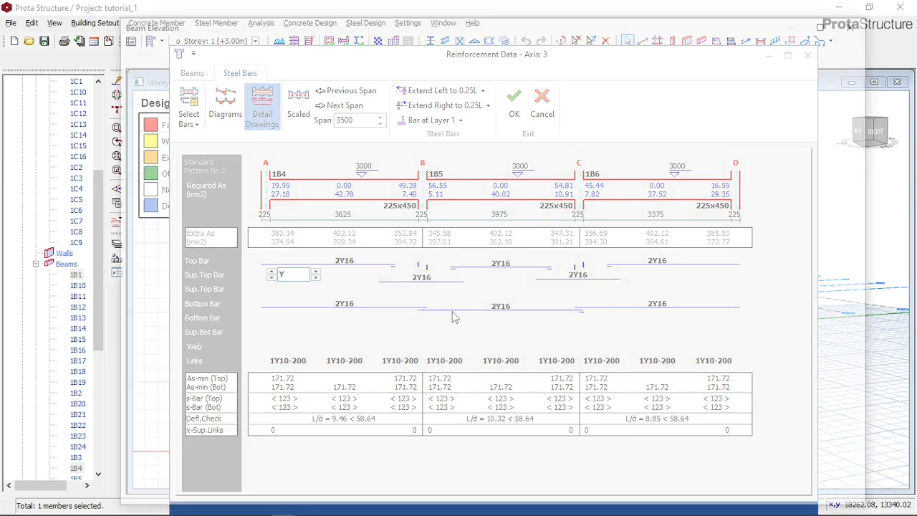
scroll(585, 310, "up", 4)
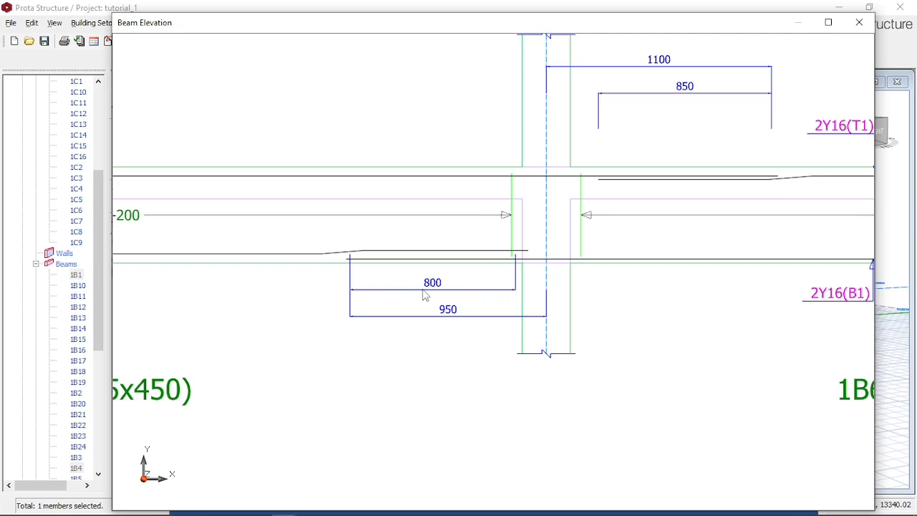
scroll(441, 312, "down", 2)
scroll(474, 301, "down", 2)
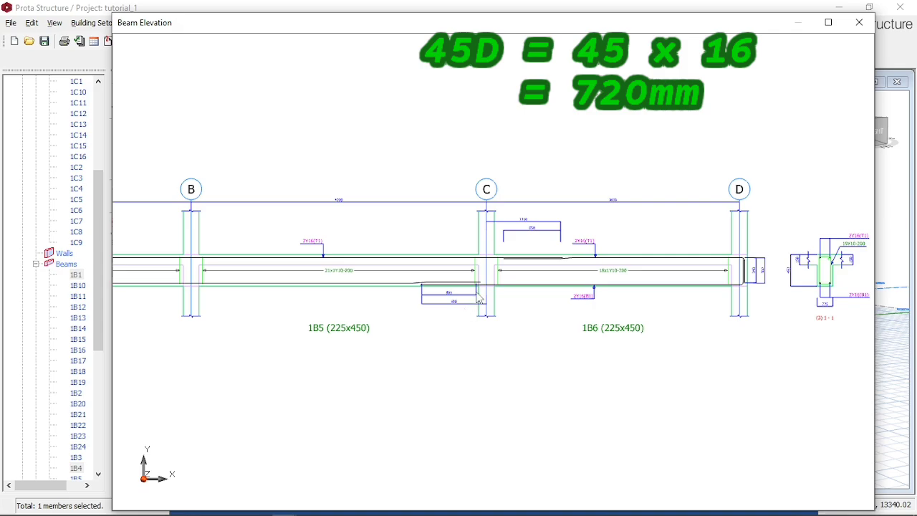
scroll(470, 316, "up", 4)
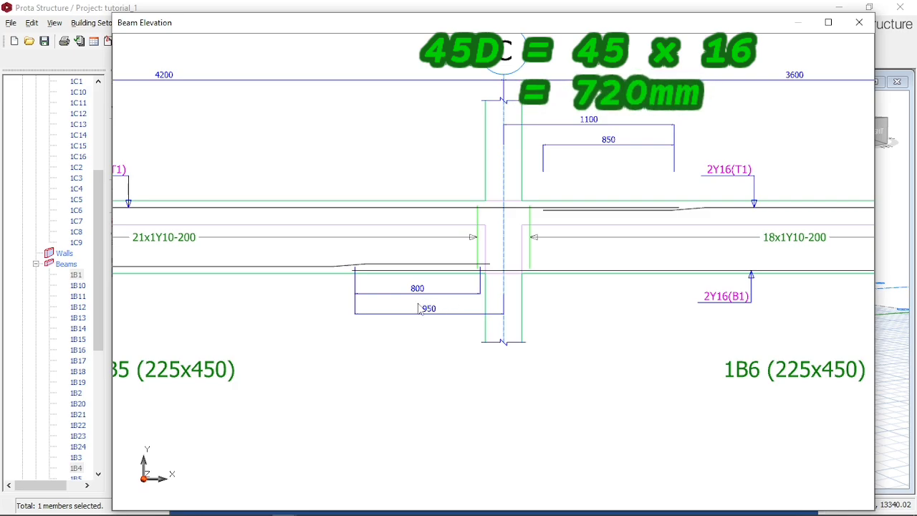
scroll(420, 309, "down", 2)
scroll(420, 308, "up", 3)
scroll(342, 294, "up", 1)
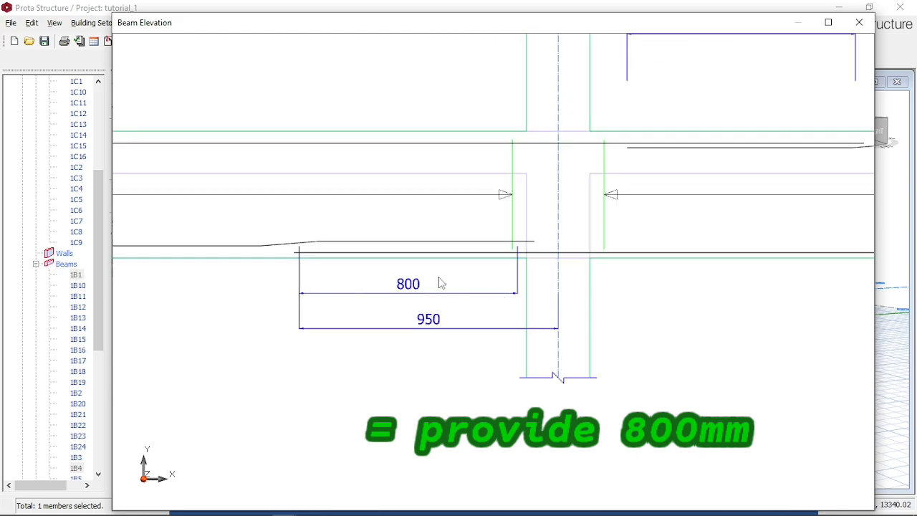
scroll(444, 290, "down", 5)
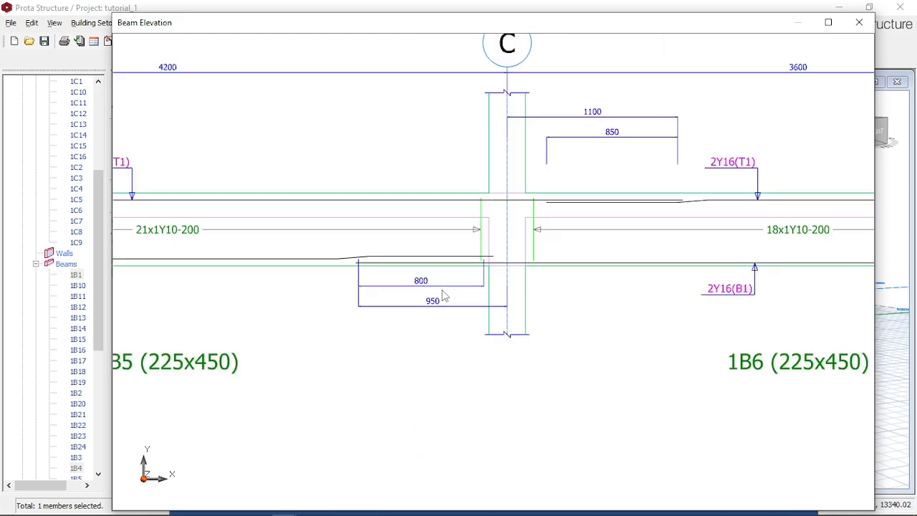
left_click(860, 22)
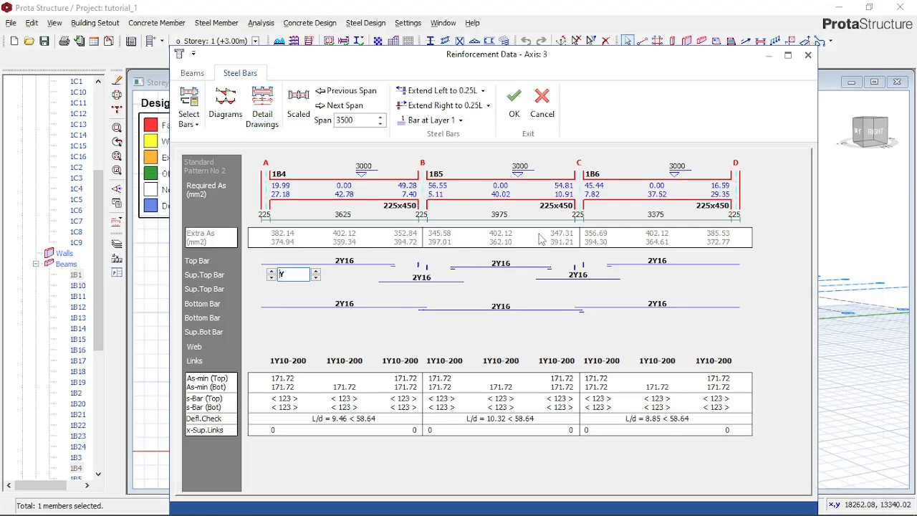
left_click(542, 104)
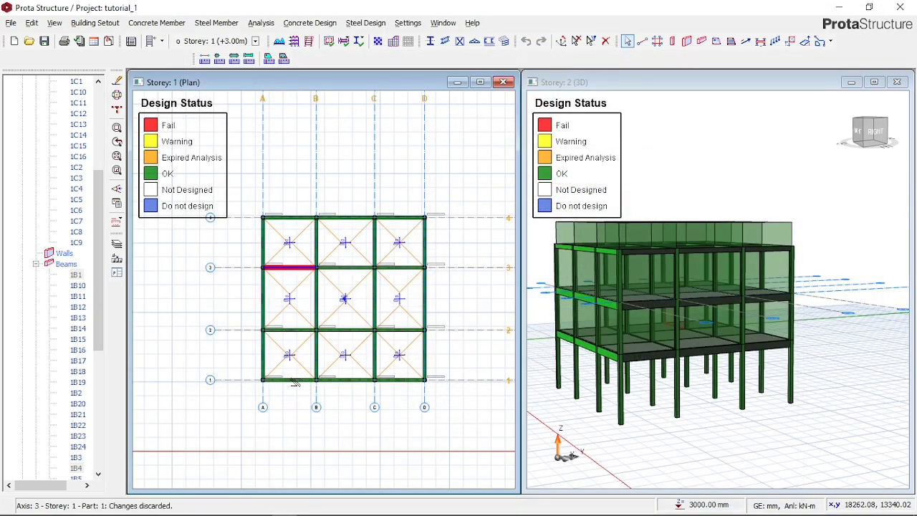
- Open the section design of the axis 1 beams on storey 1 and accept their reinforcement data
right_click(290, 381)
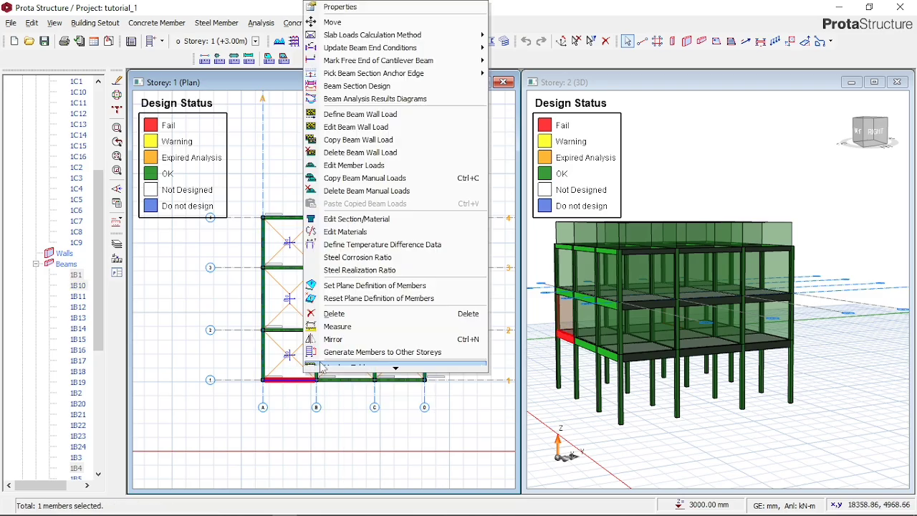
left_click(458, 82)
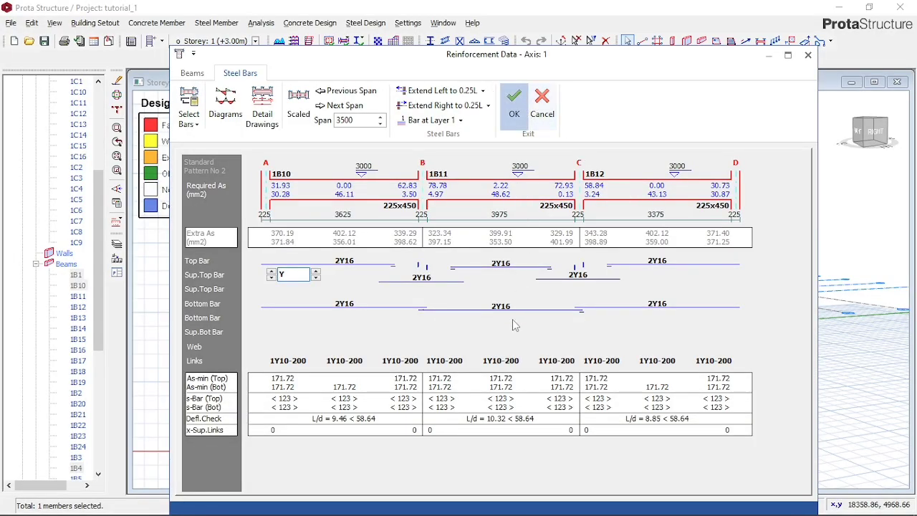
key("Return")
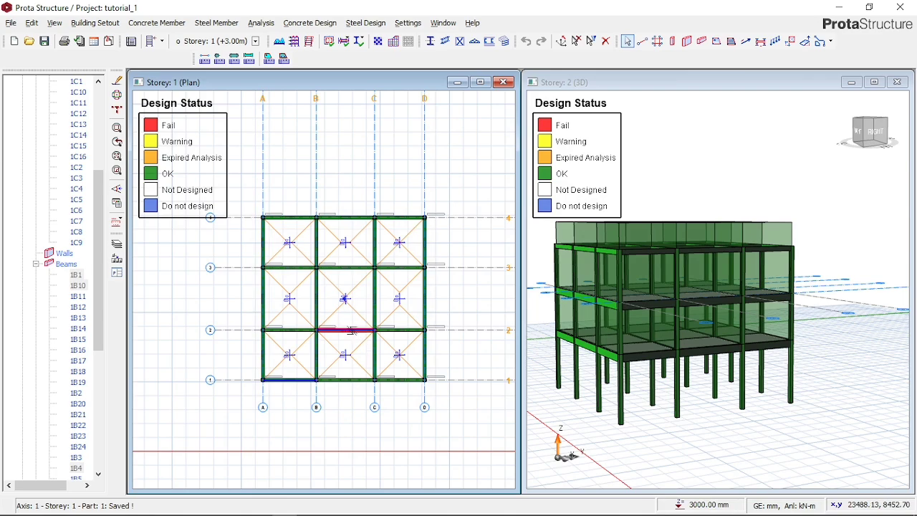
- Open the reinforcement data of the axis 2 beams on storey 1, check the links of beam 1B9, and leave without saving
right_click(357, 331)
left_click(451, 328)
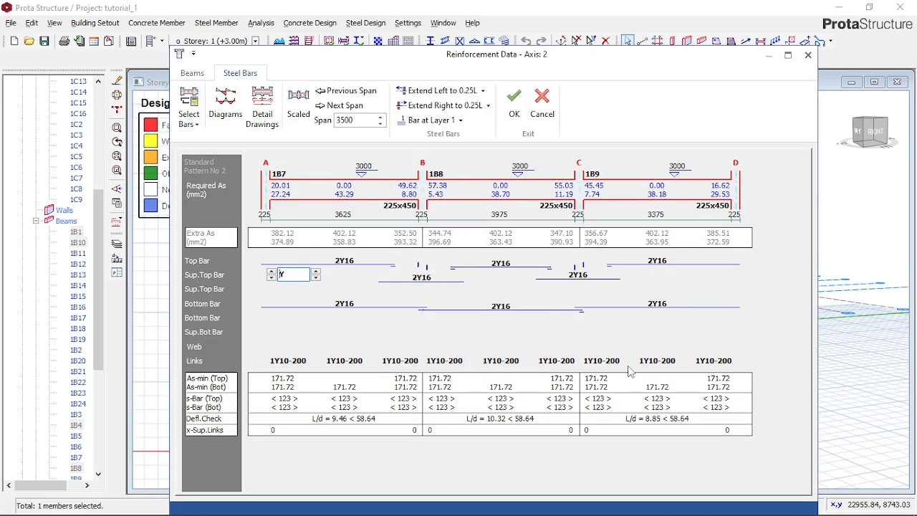
left_click(669, 363)
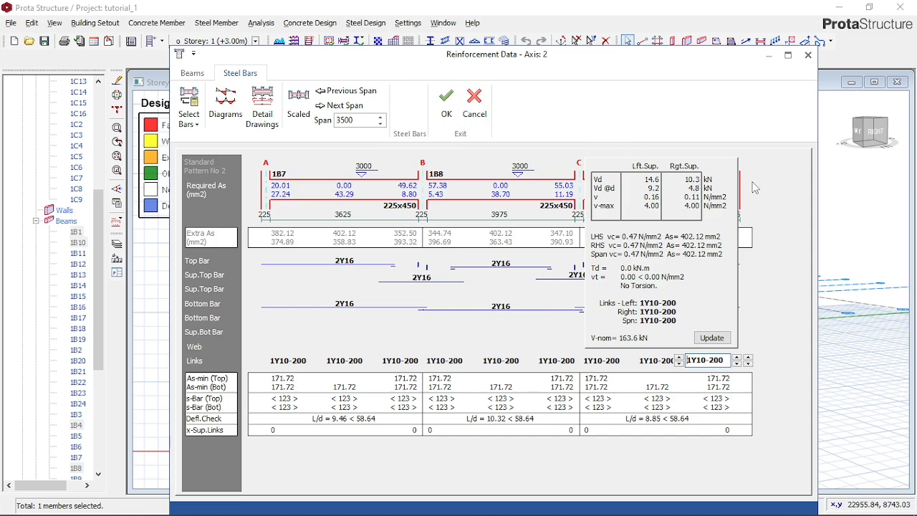
left_click(745, 277)
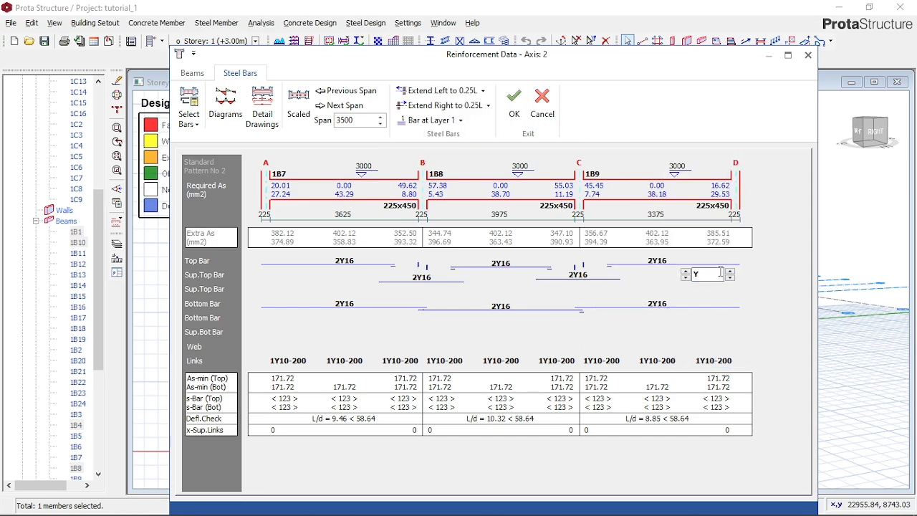
left_click(541, 108)
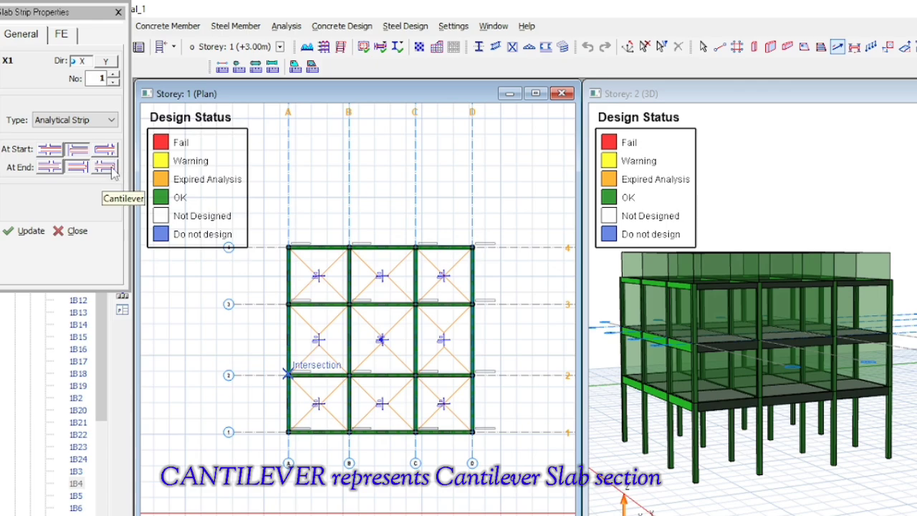
mouse_move(38, 13)
left_mouse_down()
mouse_move(58, 139)
mouse_move(56, 171)
mouse_move(40, 190)
left_mouse_up()
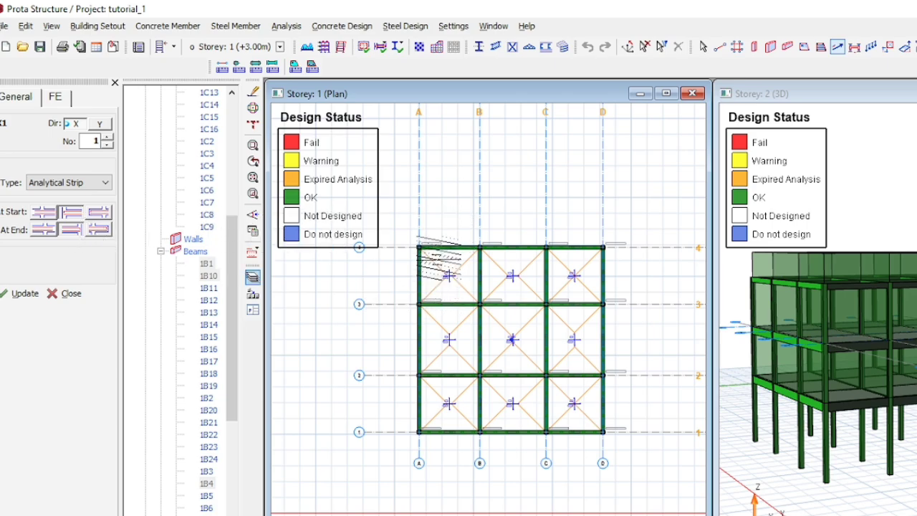
left_click(440, 240)
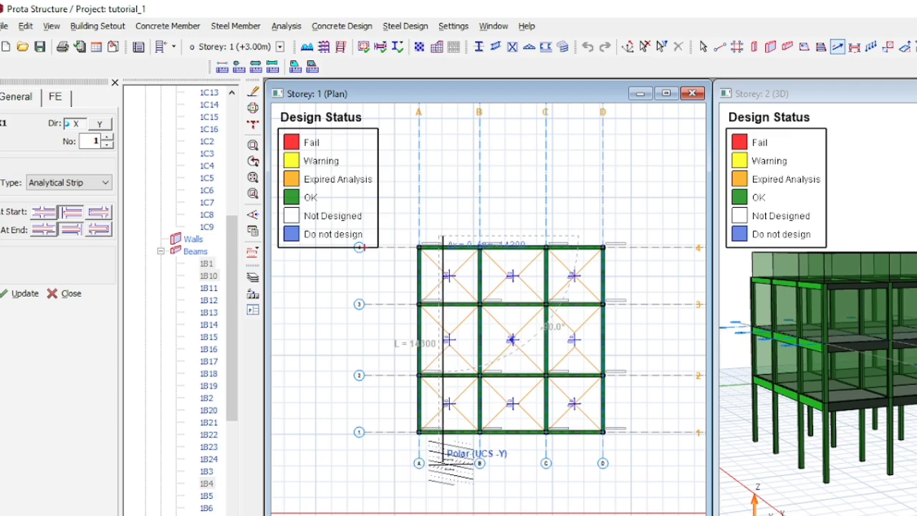
left_click(442, 463)
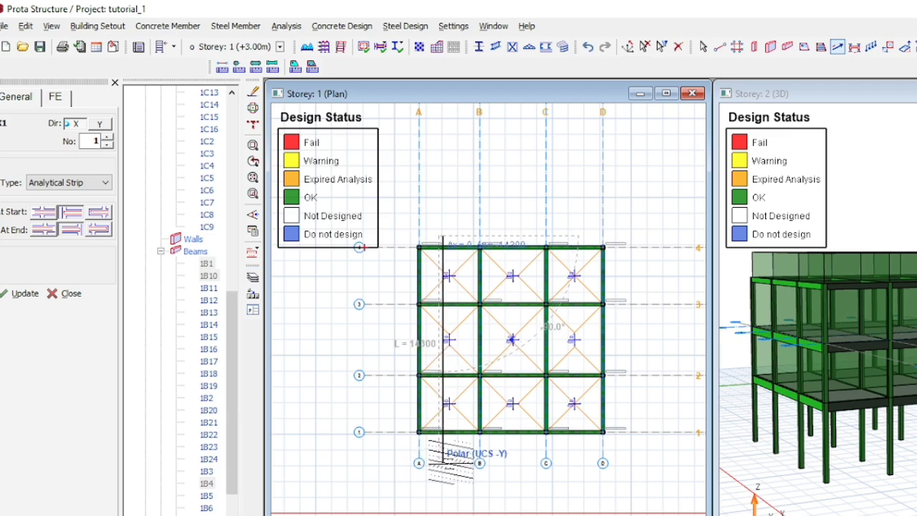
left_click(443, 463)
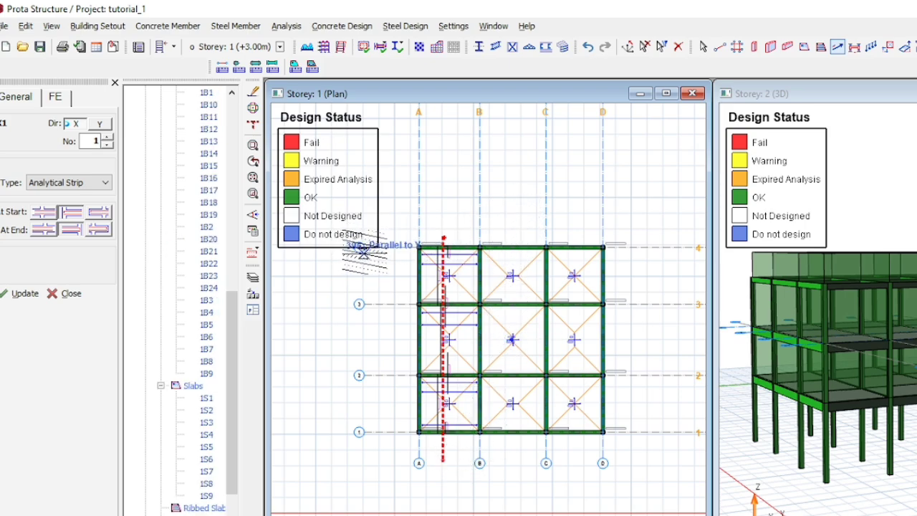
key("ctrl+z")
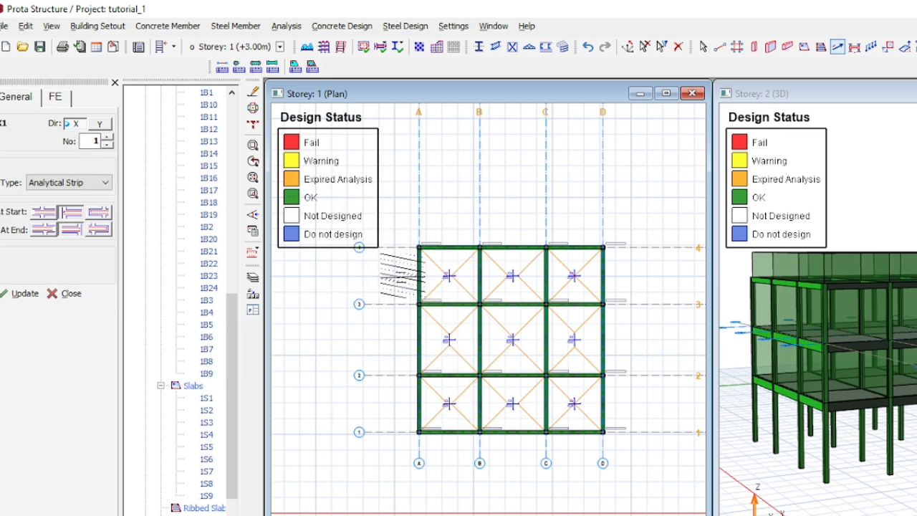
- Draw three X-direction analytical slab strips, each about 16 m long, one across each row of slabs from beyond axis A past axis D
left_click(398, 271)
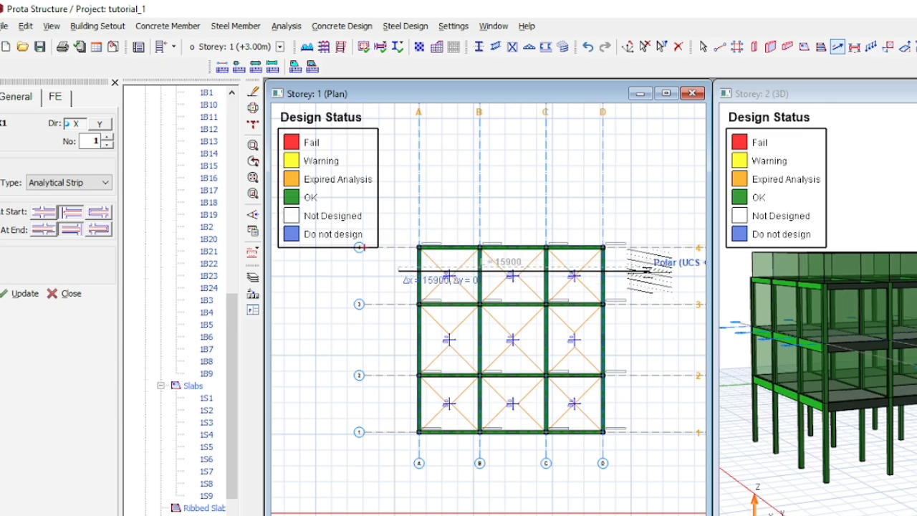
left_click(649, 271)
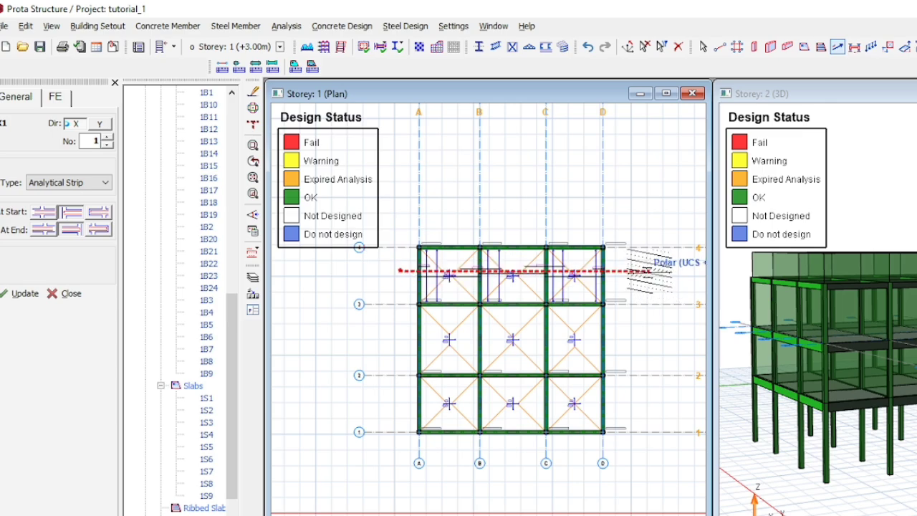
left_click(396, 343)
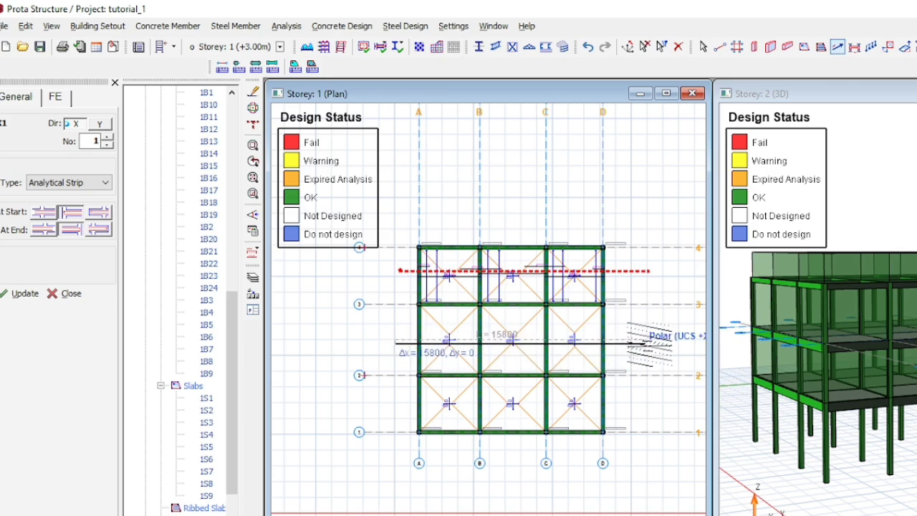
left_click(650, 344)
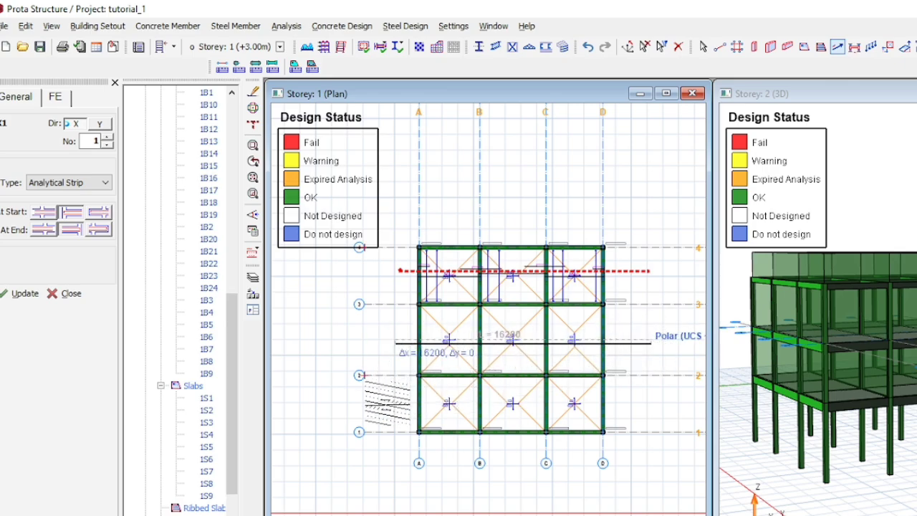
left_click(399, 406)
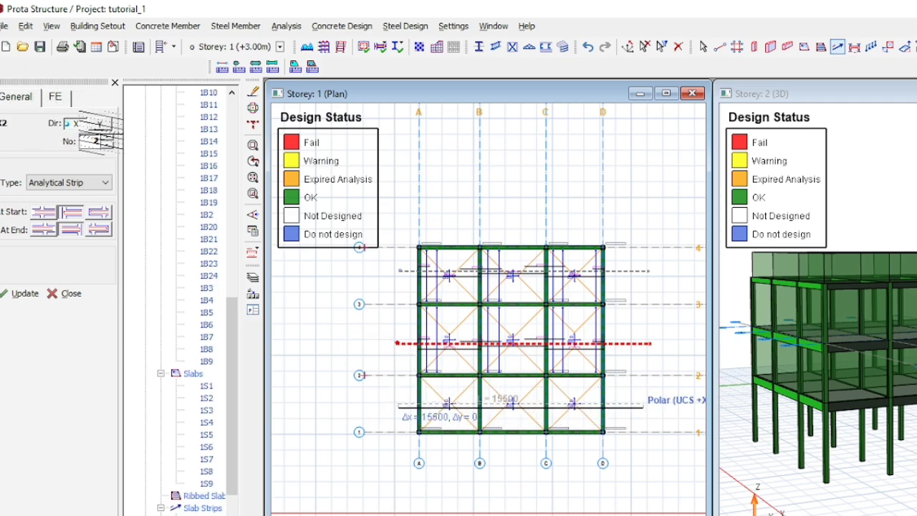
- Draw three Y-direction analytical slab strips, each about 16 m long, through bays A-B, B-C and C-D from beyond axis 4 past axis 1
left_click(101, 128)
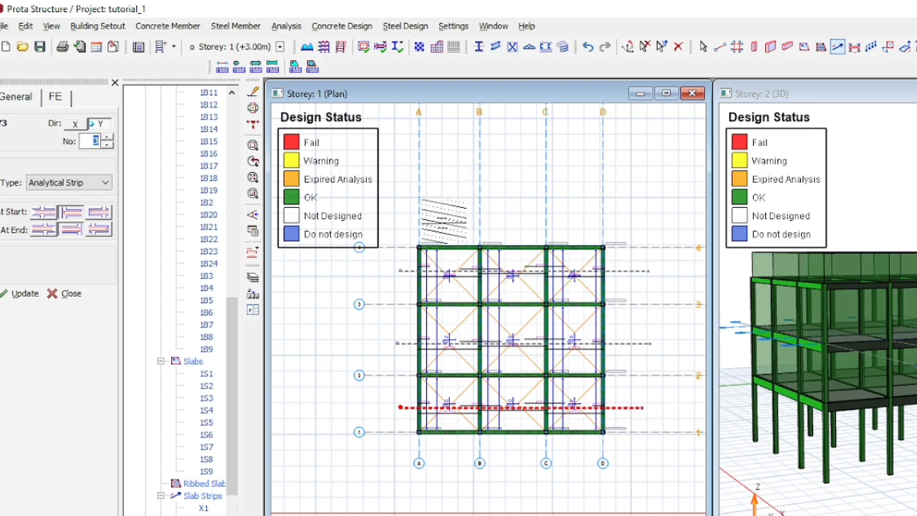
left_click(443, 219)
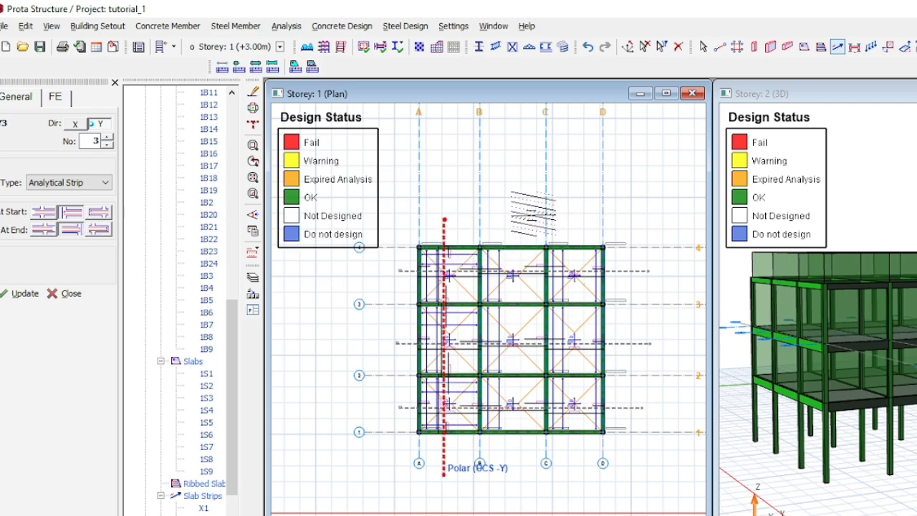
left_click(516, 213)
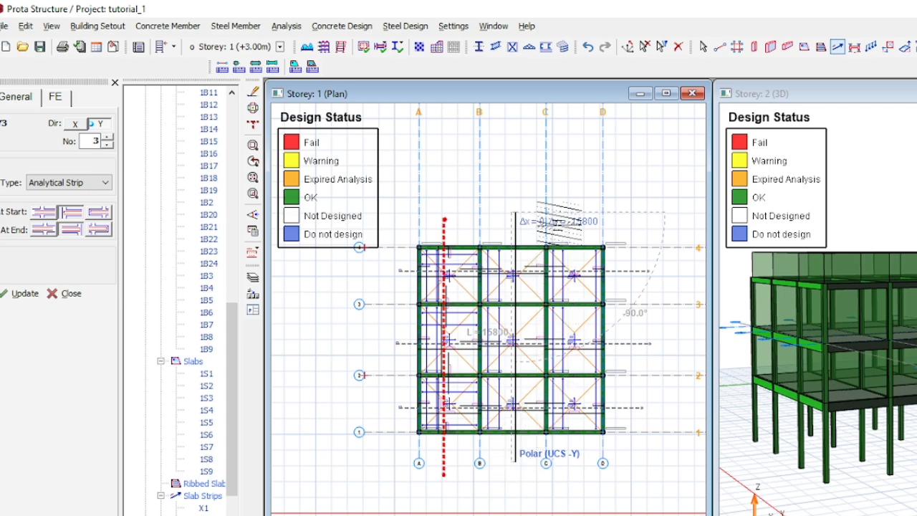
left_click(514, 460)
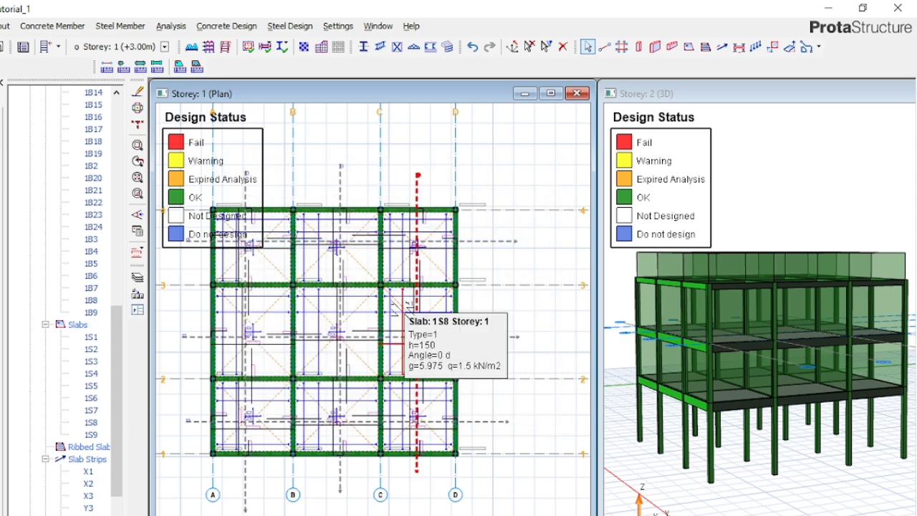
- Check the bar labels of slab 1S3 and set the maximum bar spacing to 200 mm in the slab design settings
scroll(203, 434, "up", 6)
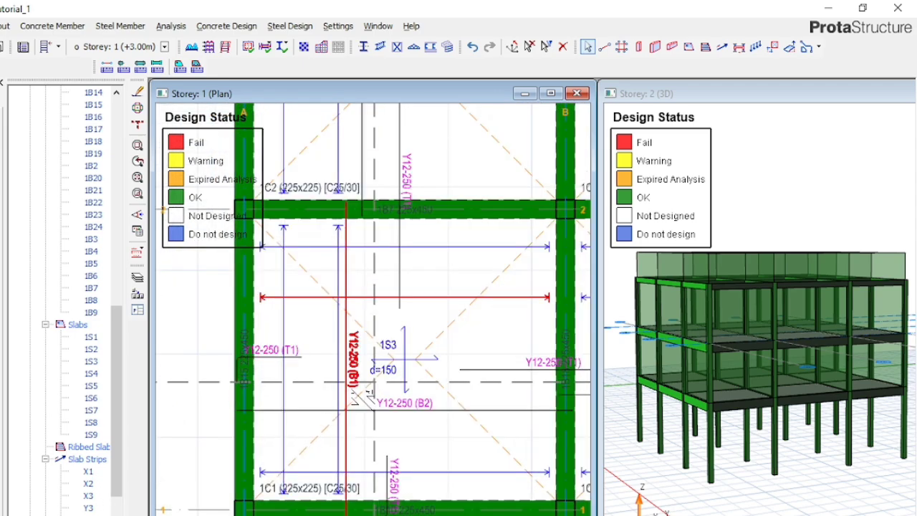
scroll(364, 353, "up", 2)
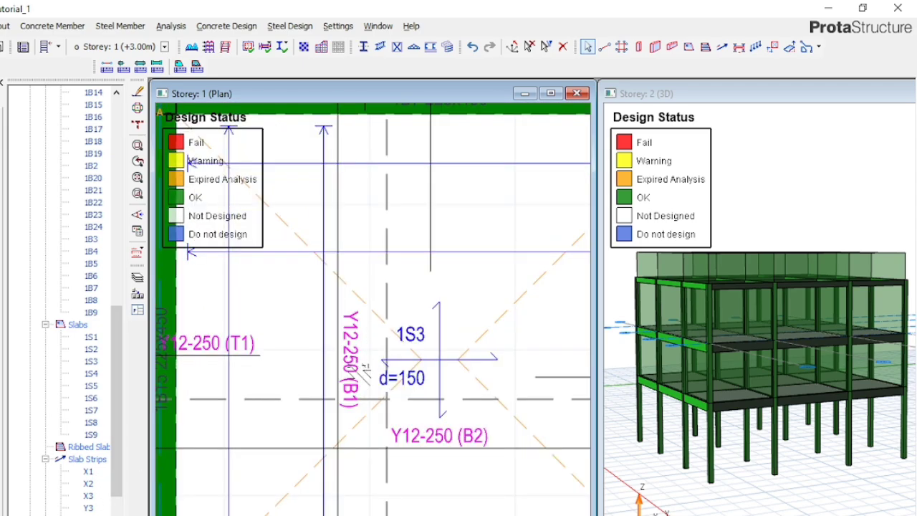
scroll(362, 405, "down", 1)
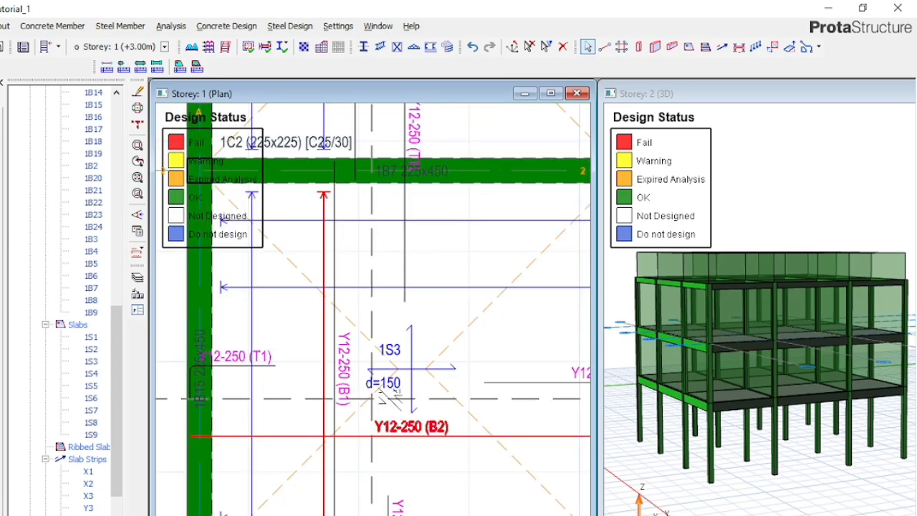
scroll(368, 397, "up", 3)
scroll(332, 430, "down", 2)
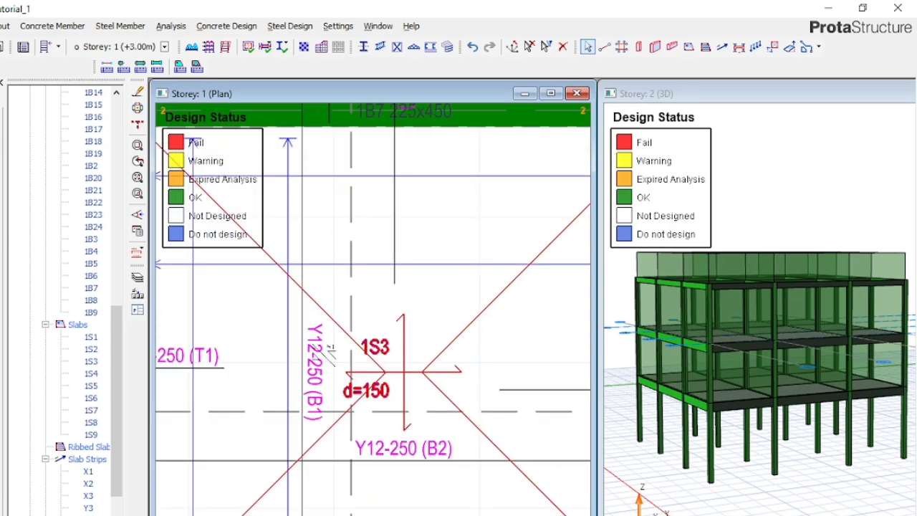
left_click(339, 26)
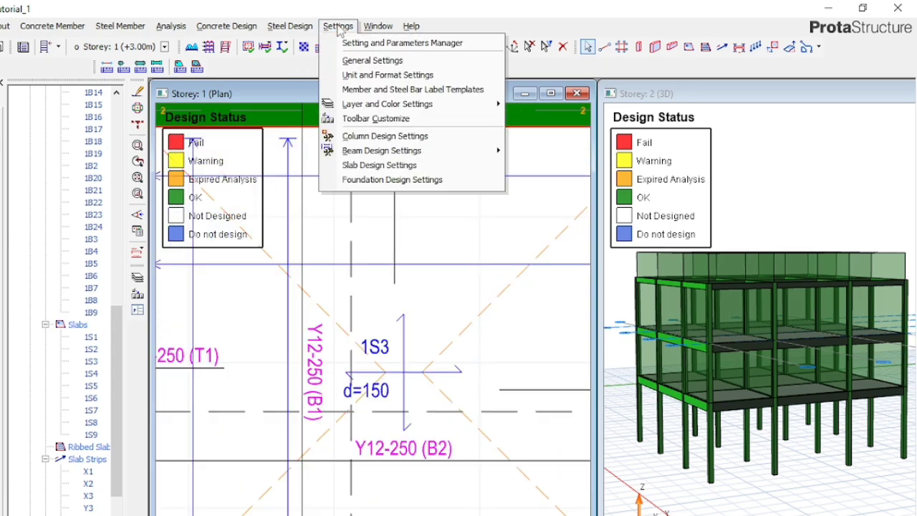
left_click(361, 166)
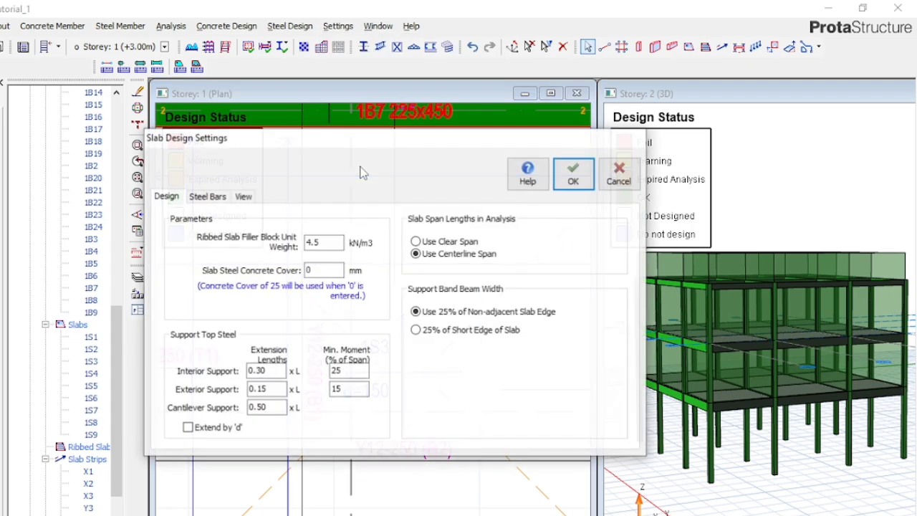
left_click(217, 199)
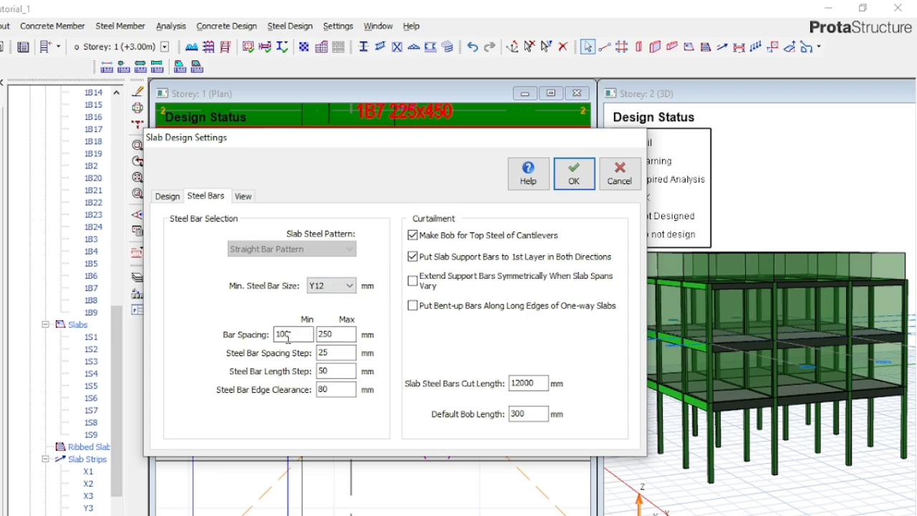
left_click(325, 335)
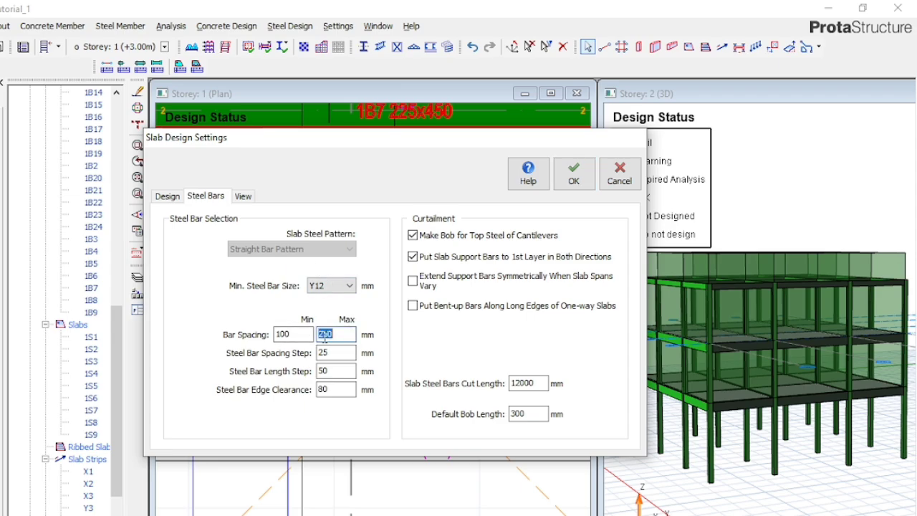
type("200")
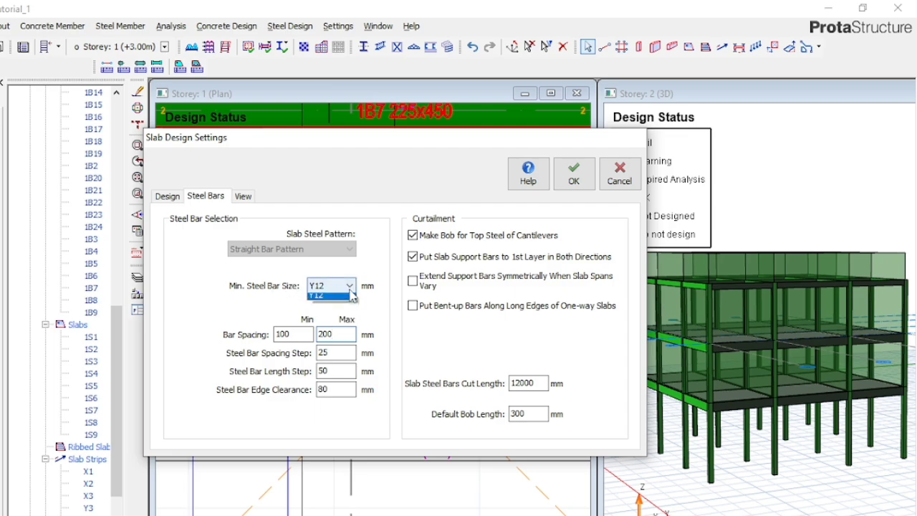
- Show the number of bars in slab bar labels, enable printing of alternative layer information, and accept the slab design settings
left_click(242, 199)
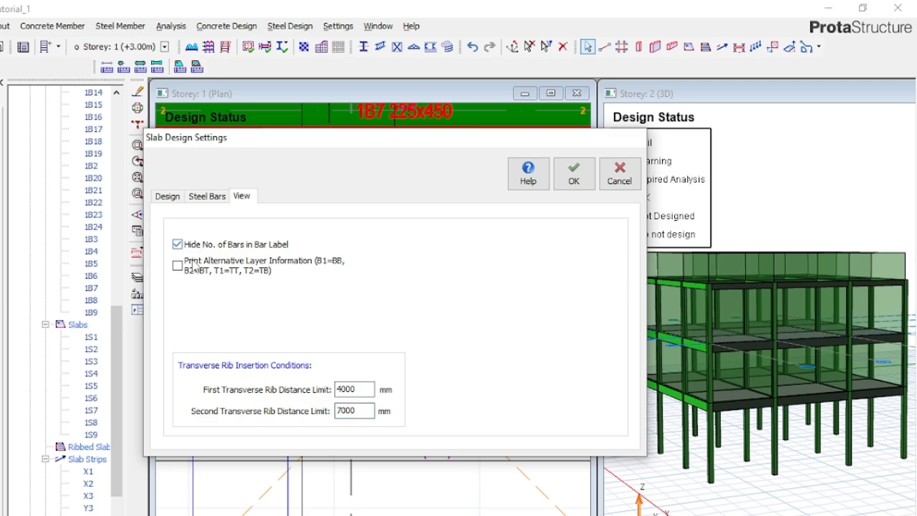
left_click(195, 275)
left_click(574, 183)
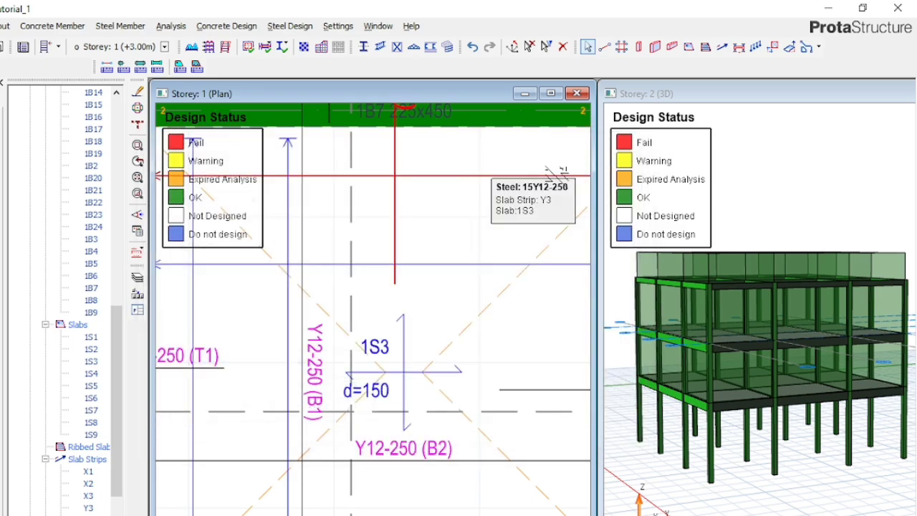
- Update all slab steel bars on storey 1 to the new settings and check the bar labels around slab 1S3
scroll(386, 273, "down", 1)
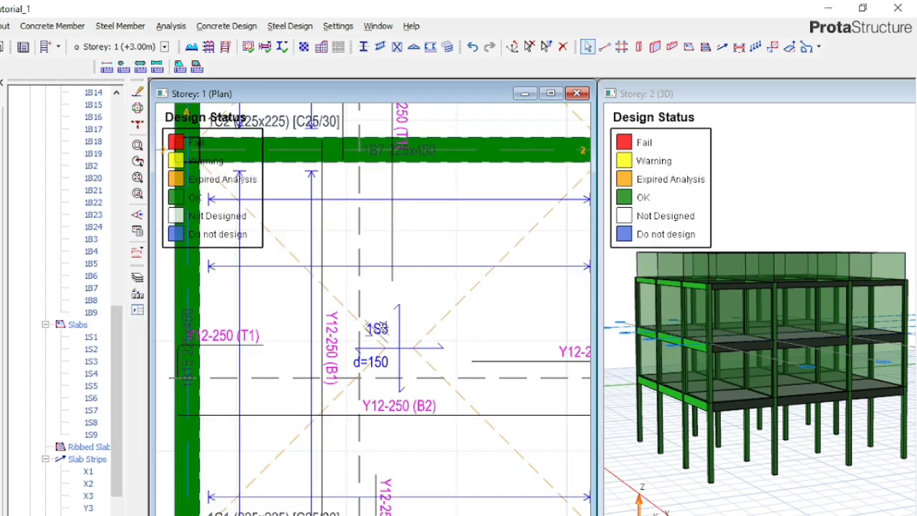
scroll(387, 273, "down", 1)
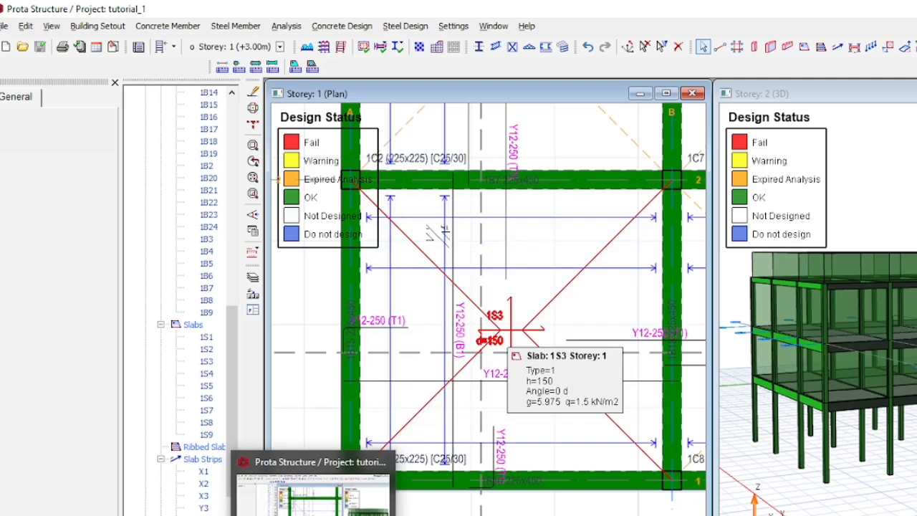
right_click(556, 228)
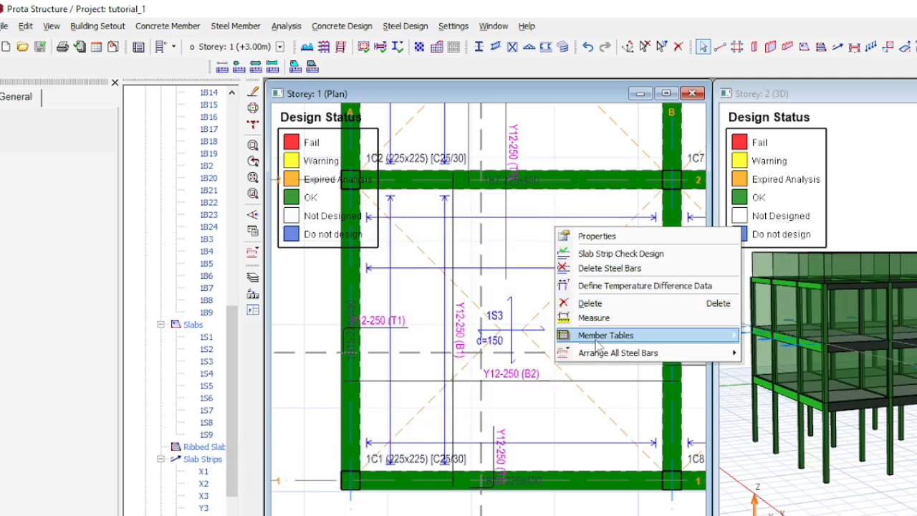
mouse_move(599, 358)
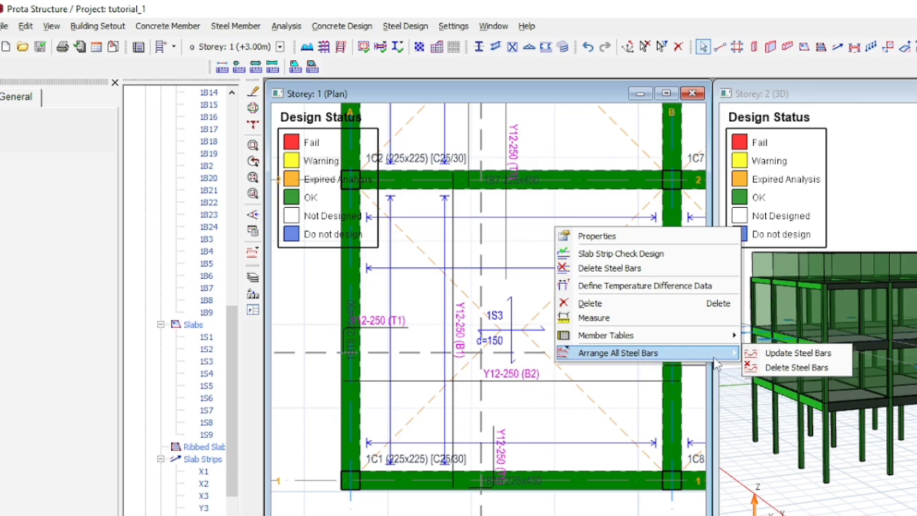
left_click(772, 355)
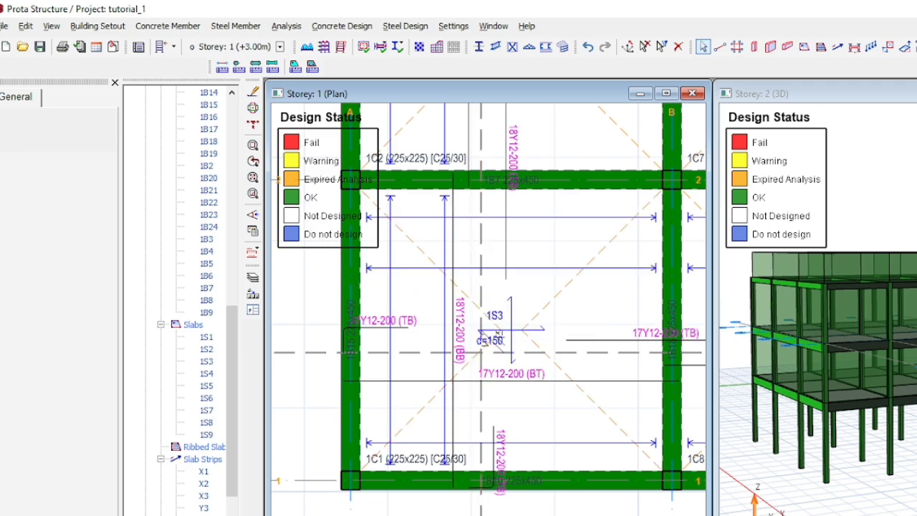
scroll(459, 285, "up", 2)
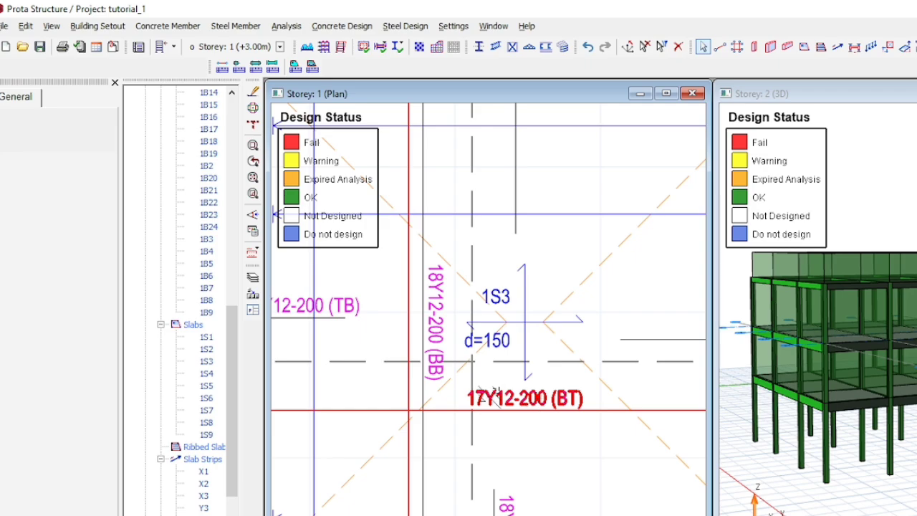
scroll(415, 405, "down", 2)
scroll(391, 406, "down", 4)
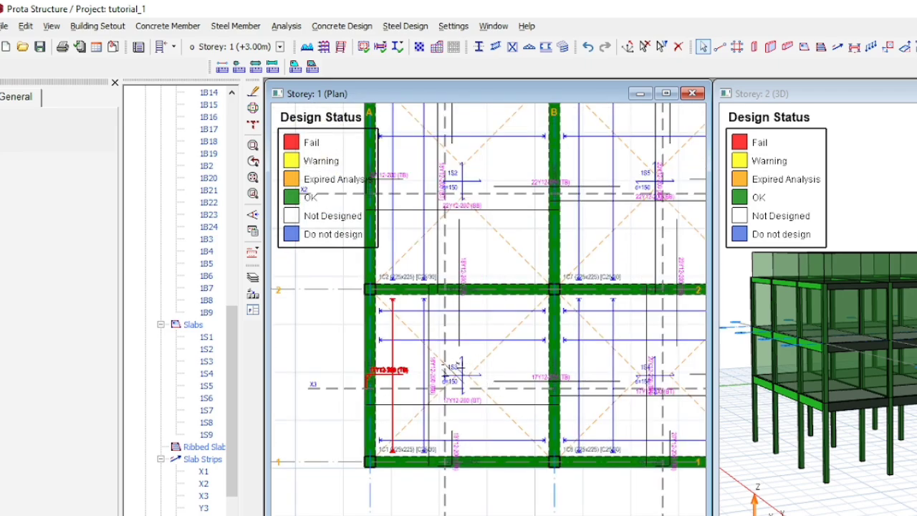
scroll(313, 398, "down", 1)
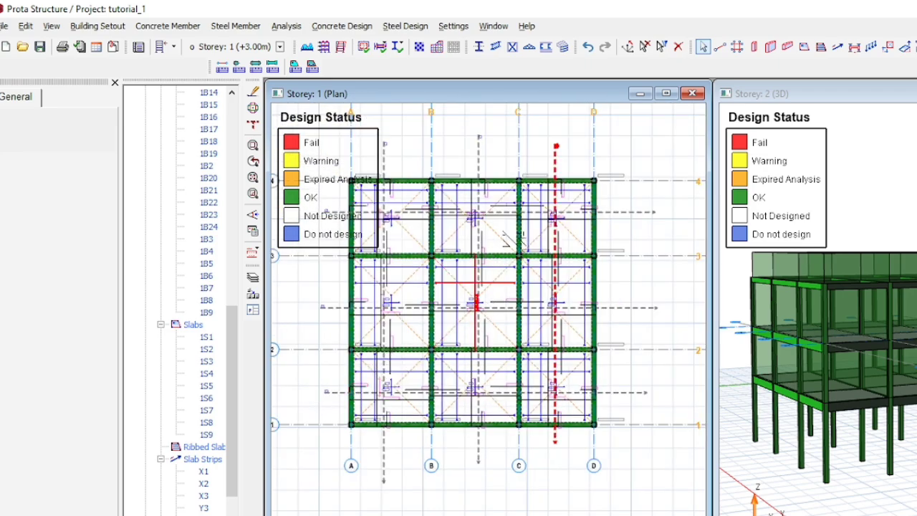